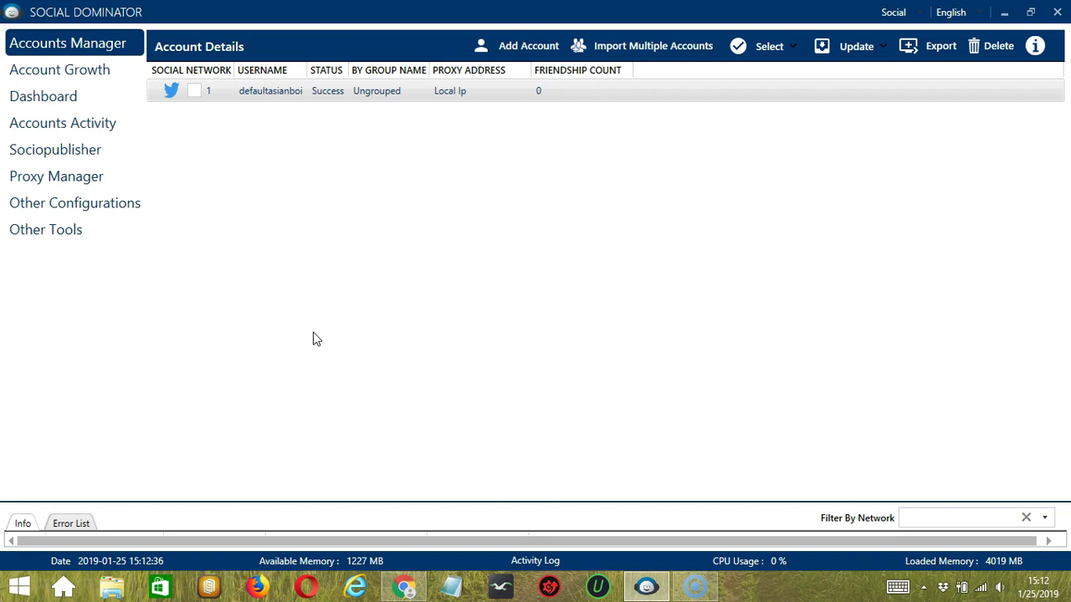
Go to Tools for the Twitter account from its context menu in Accounts Manager
right_click(250, 96)
click(172, 181)
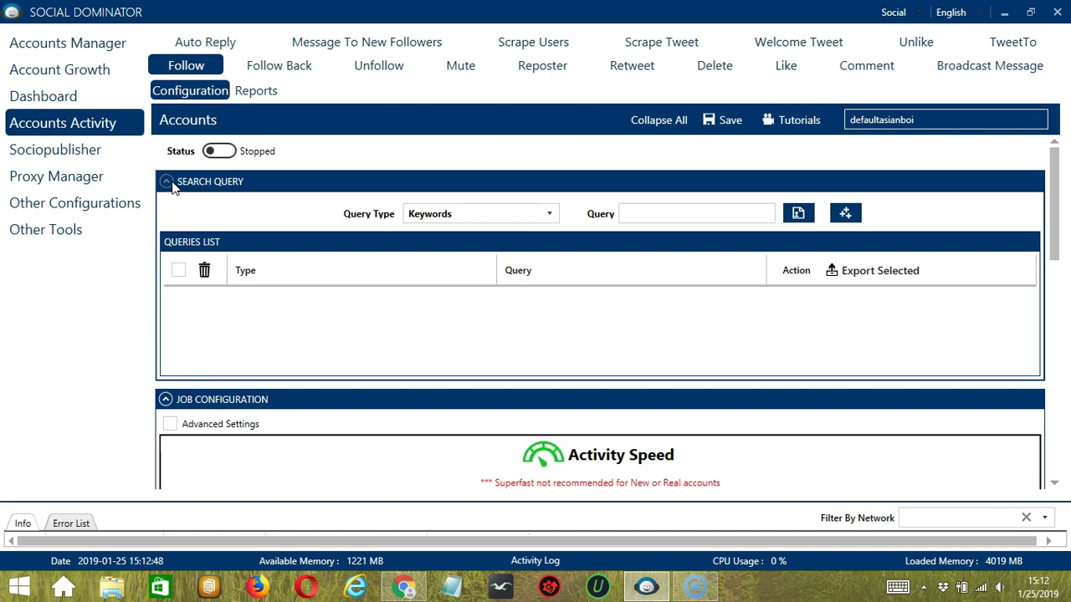
Switch the account's activity page from Follow to the Retweet configuration
click(630, 67)
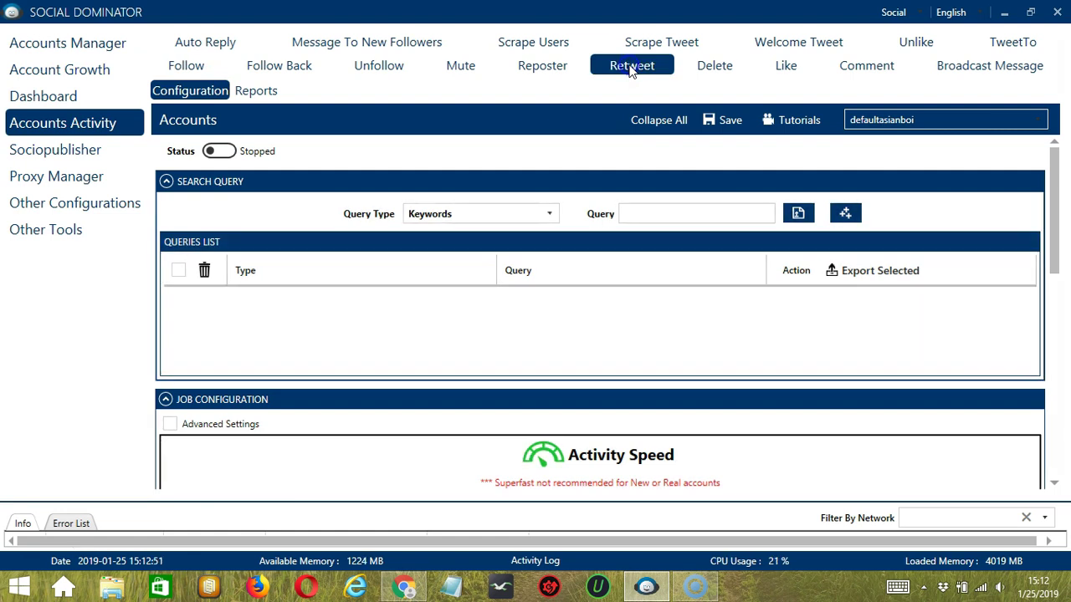
click(578, 133)
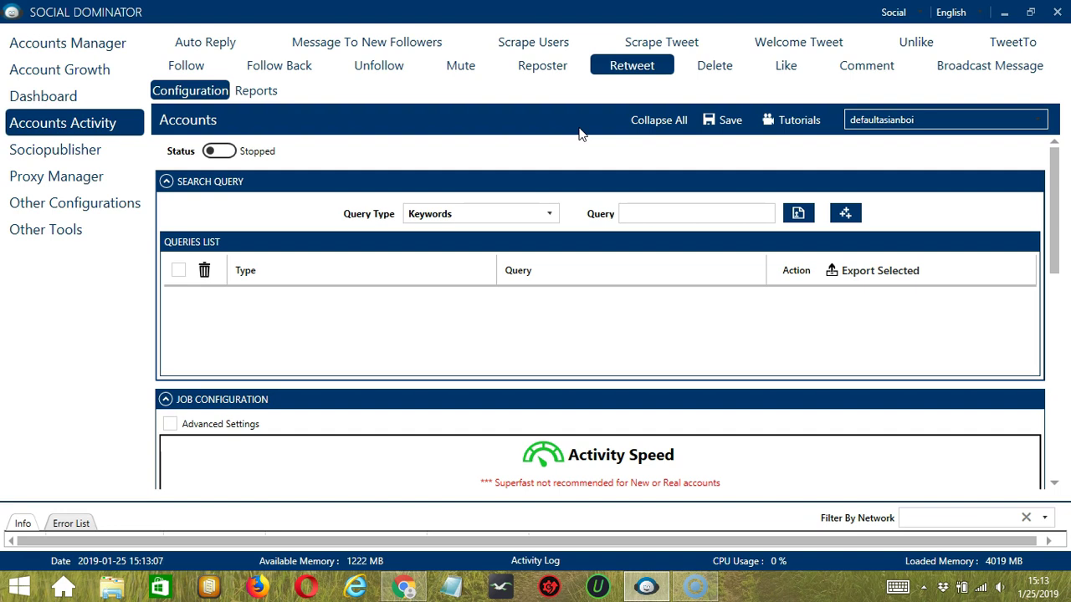
click(316, 185)
click(316, 194)
drag(318, 201, 351, 217)
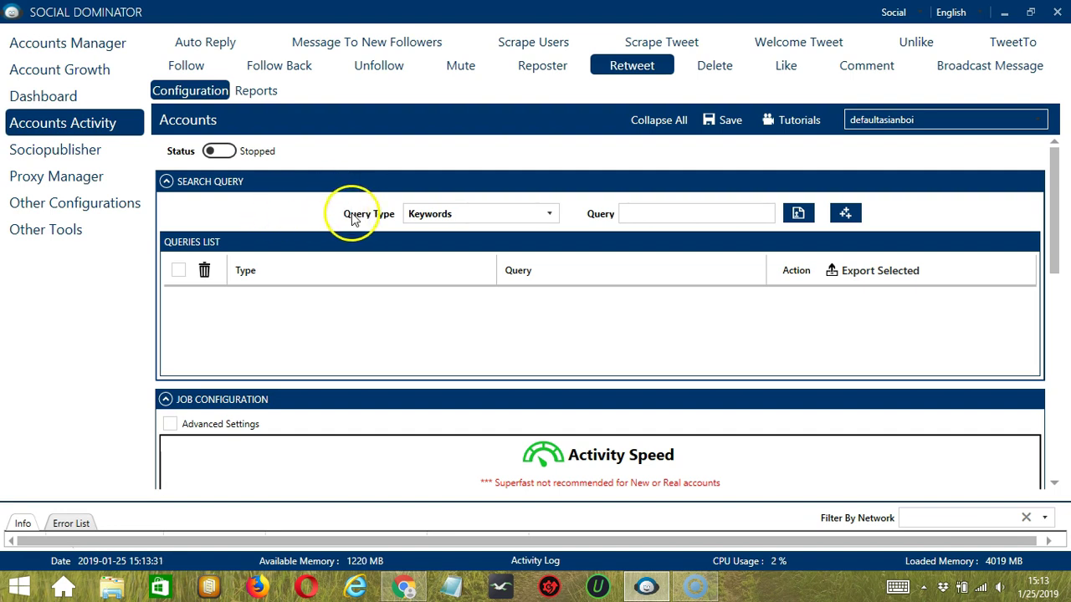
click(553, 216)
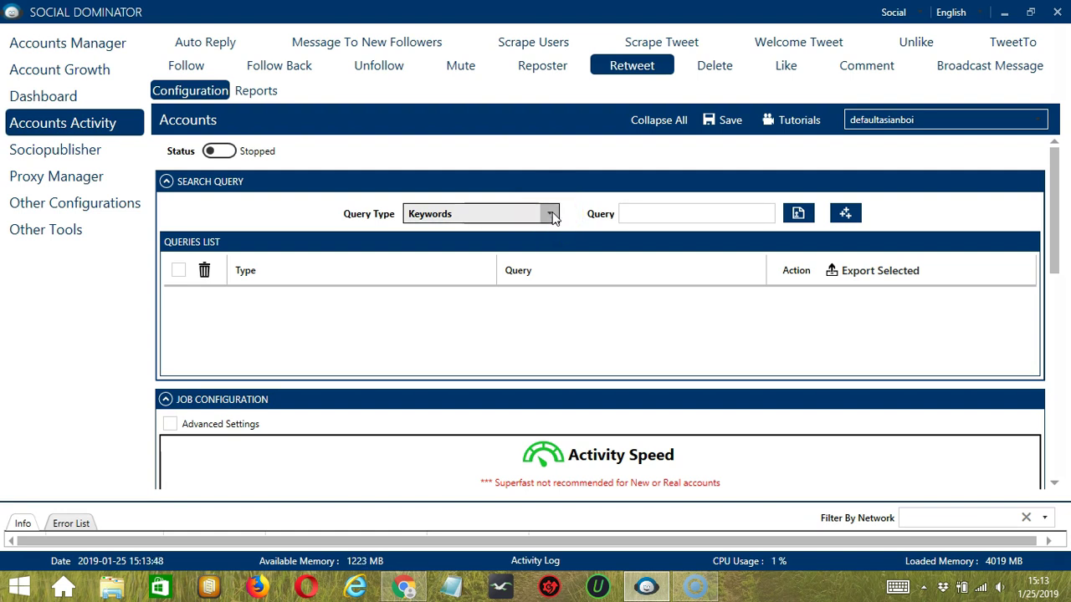
scroll(491, 243, down, 1)
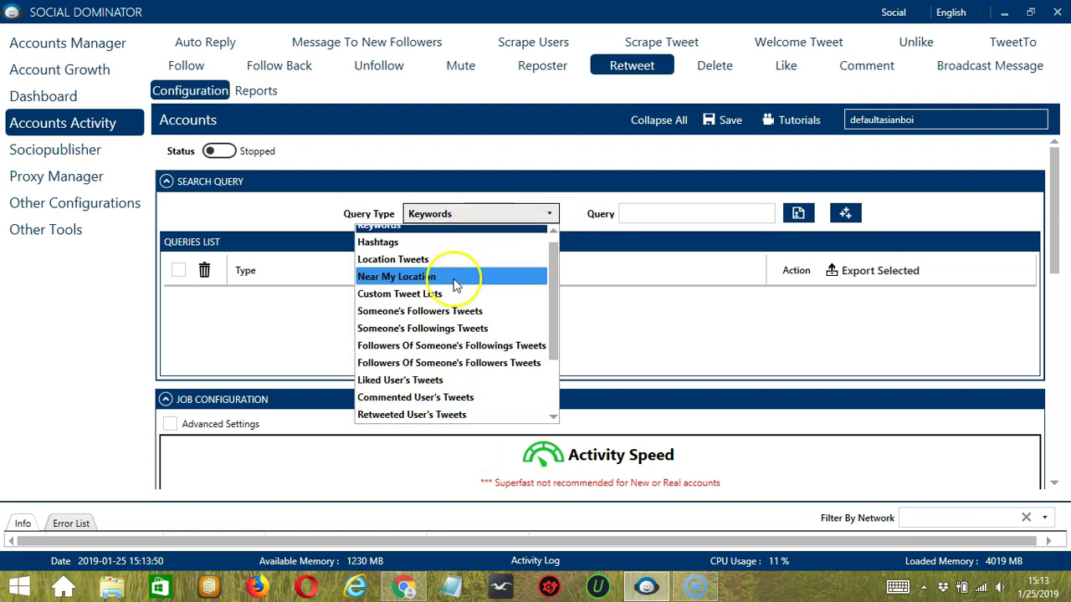
click(580, 215)
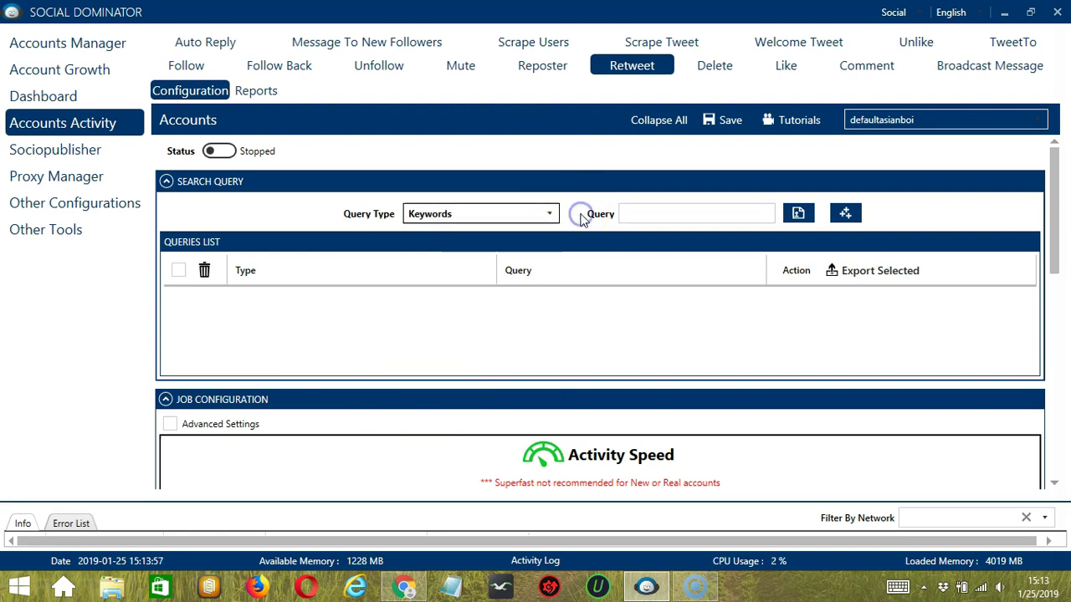
click(647, 211)
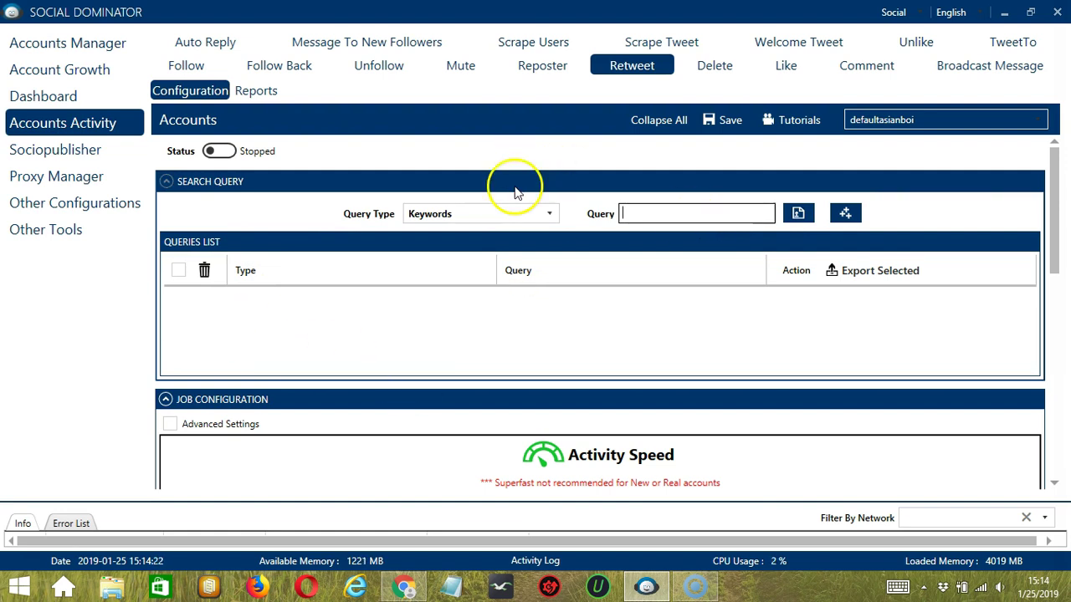
Add 'foodies' as a Keywords query to the Retweet queries list
click(712, 208)
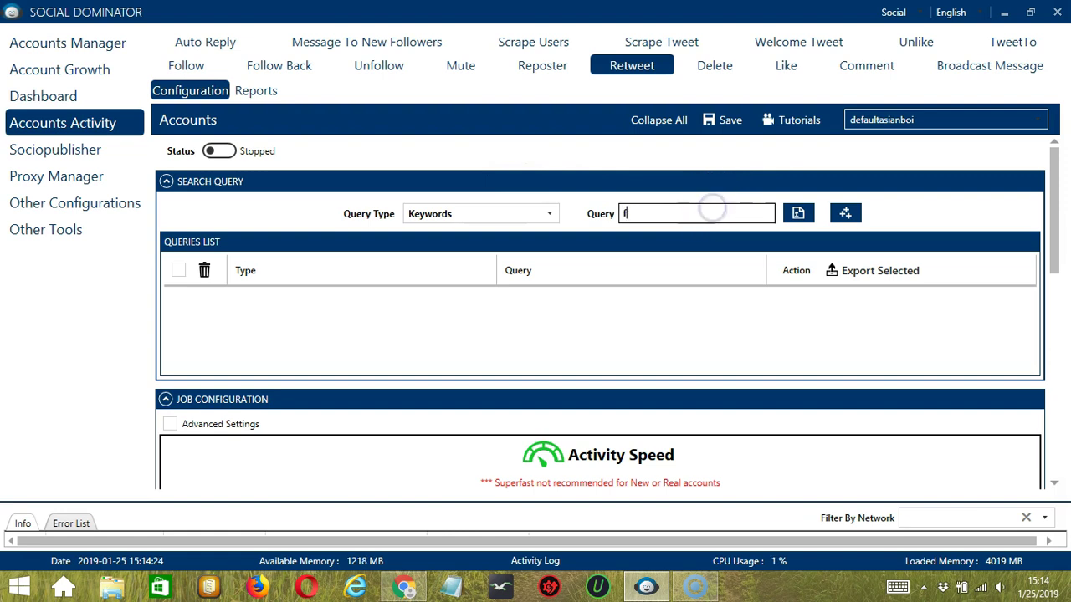
text(foodies)
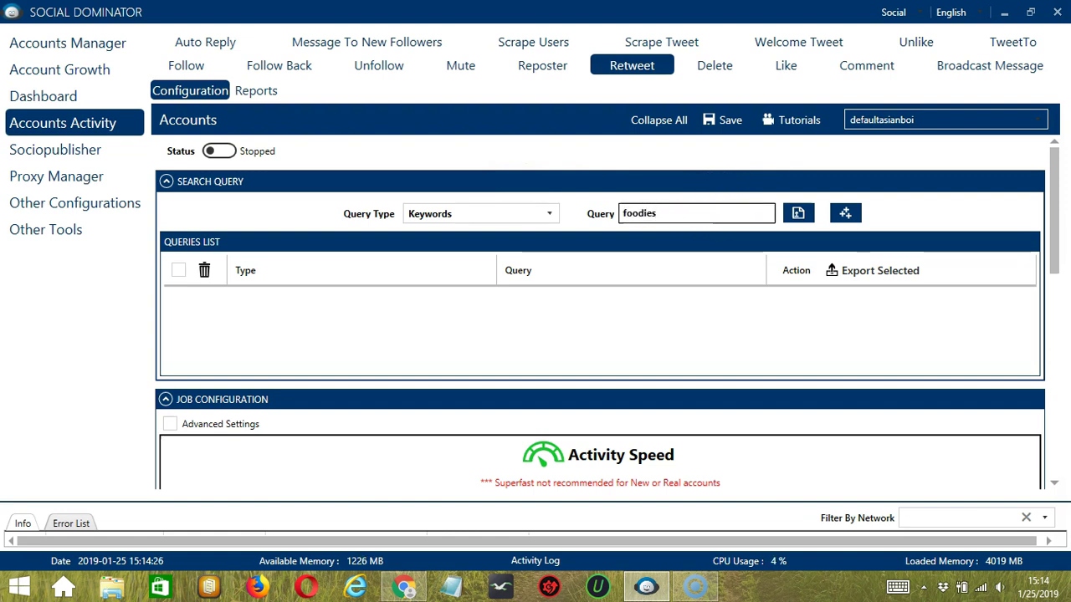
click(800, 215)
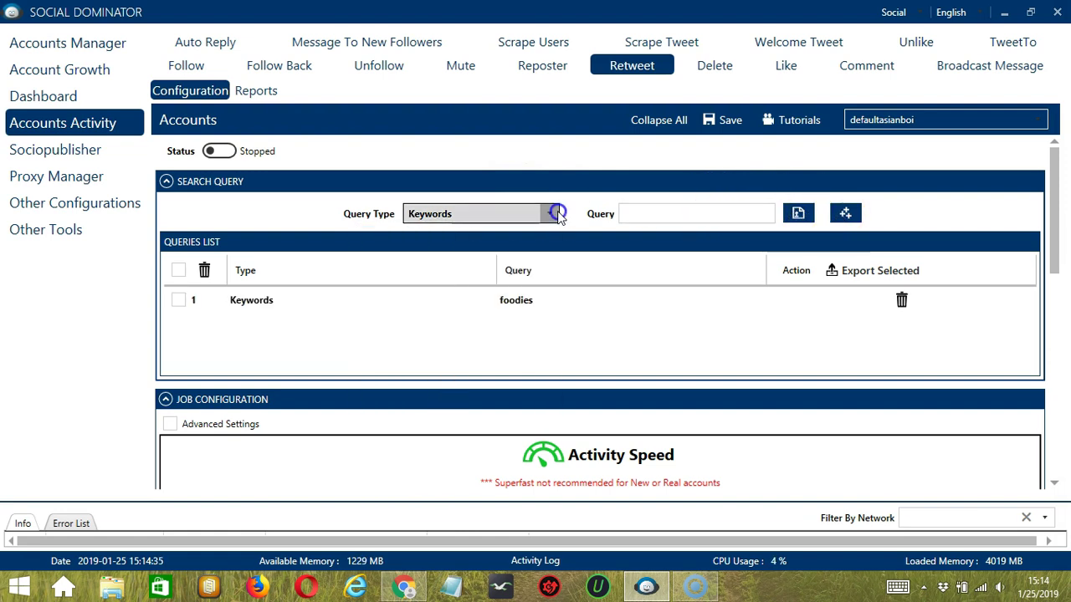
click(523, 303)
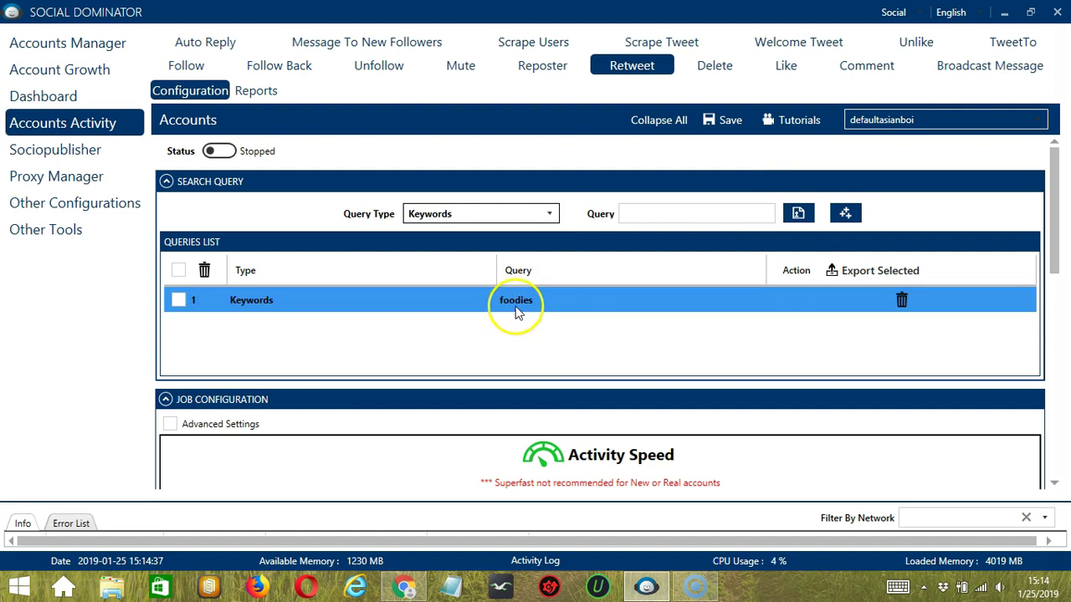
Add '#dogs' as a Hashtags query
click(548, 213)
click(519, 251)
click(623, 219)
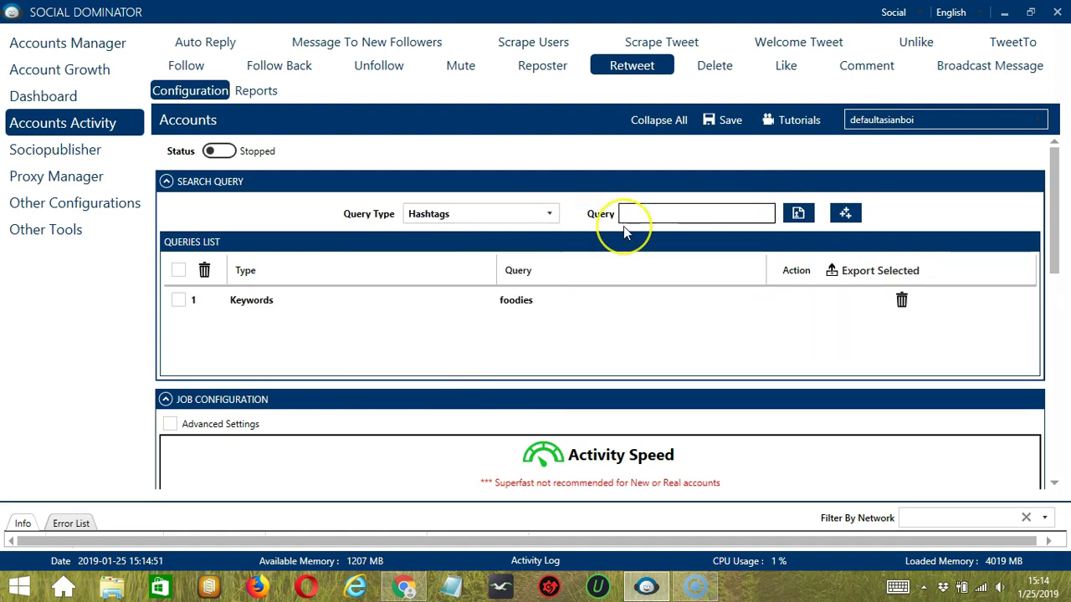
text(#dogs)
click(845, 214)
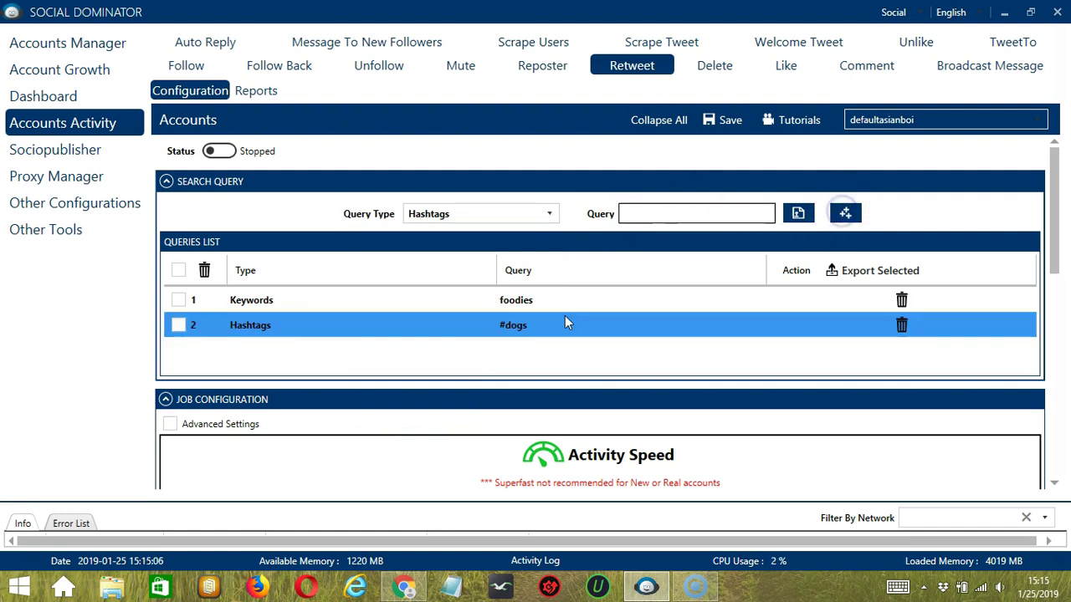
click(468, 333)
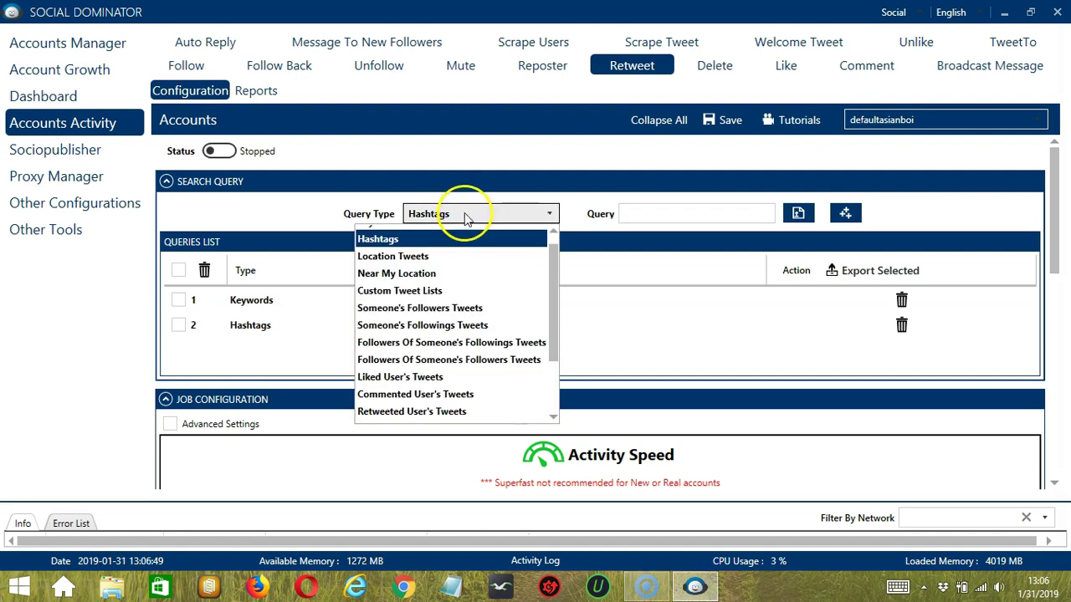
Choose Location Tweets and add games:tokyo:japan:15 as the third query
scroll(452, 243, up, 1)
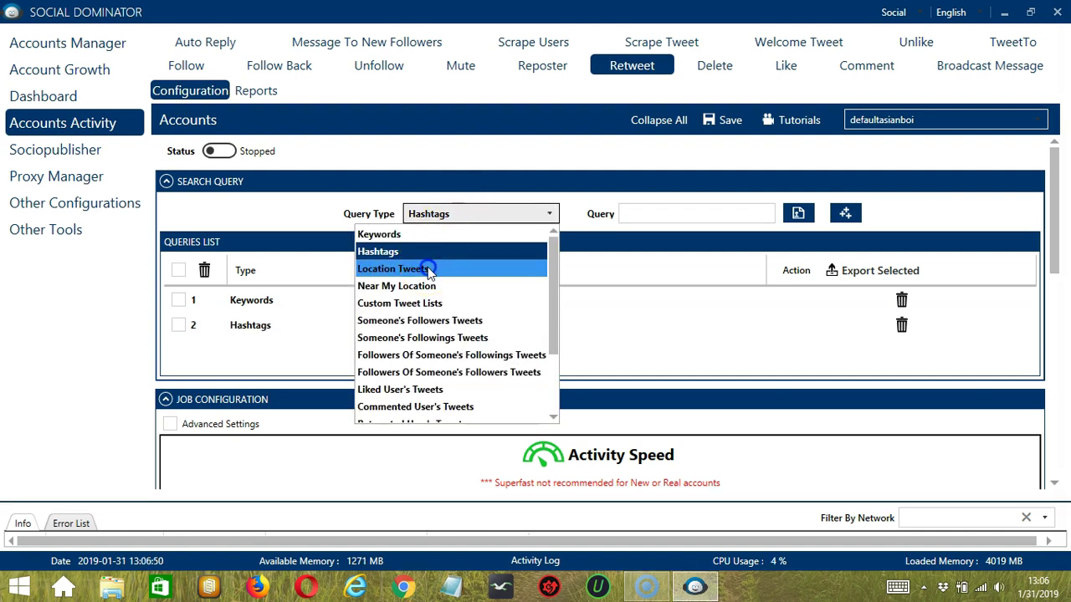
click(430, 266)
click(641, 216)
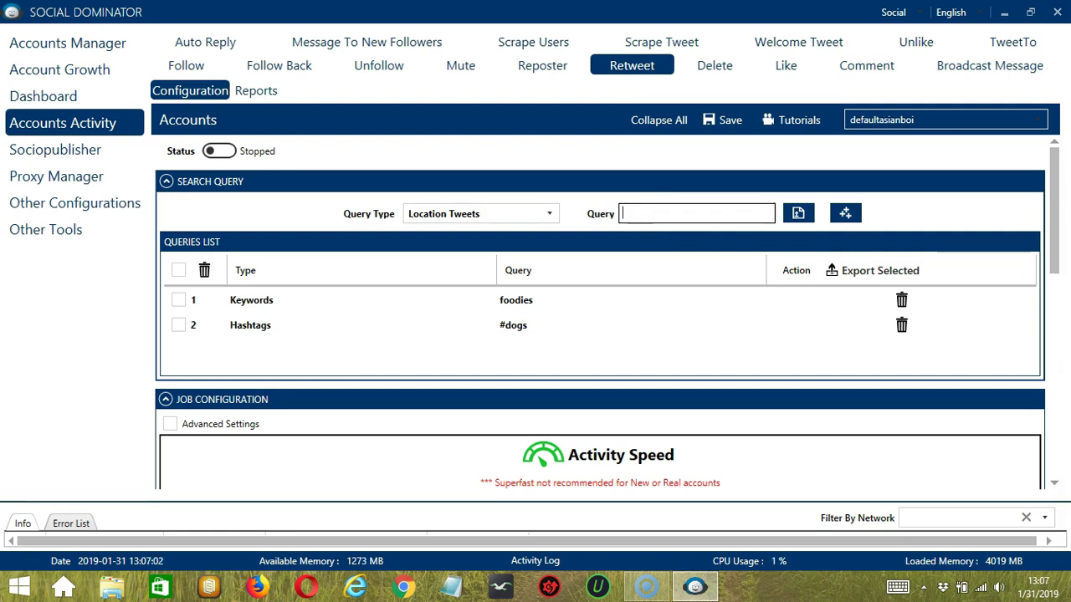
text(games:)
click(648, 214)
text(tokyo:japan:15)
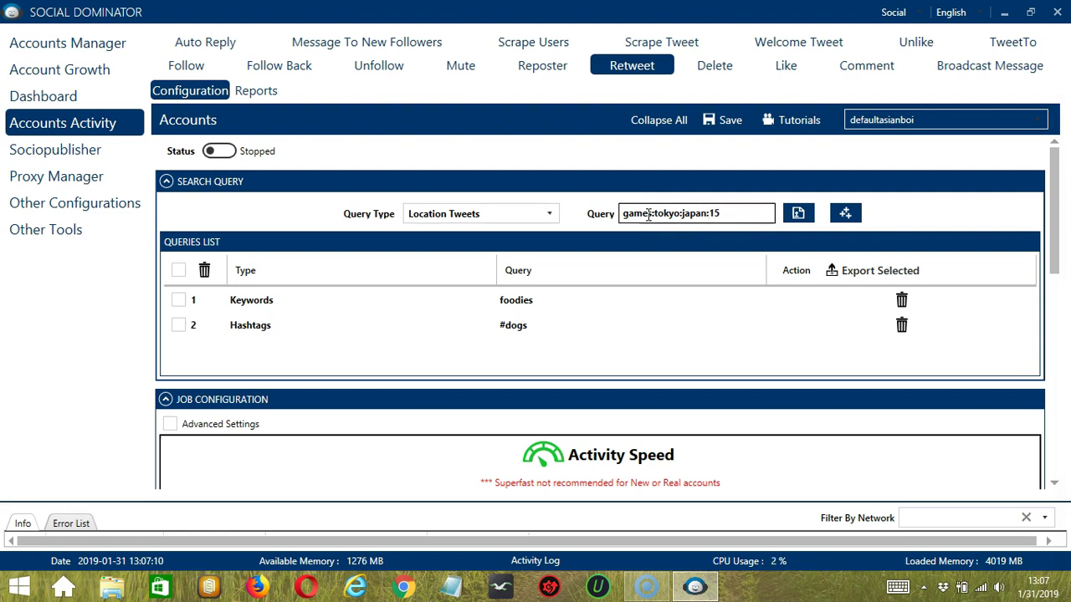
click(845, 213)
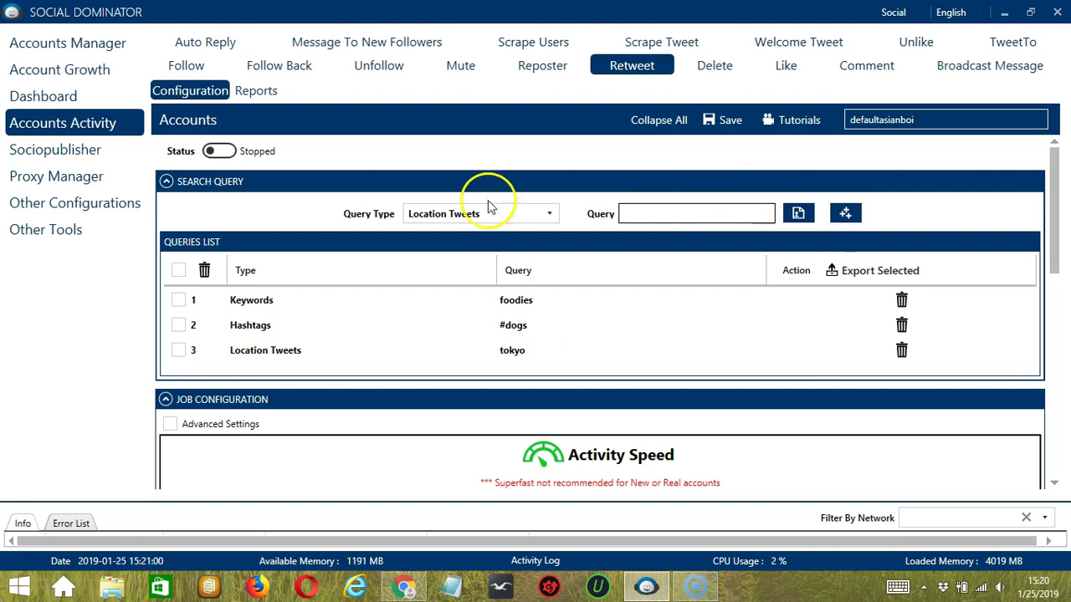
Add 'dogs' as a Near My Location query
click(492, 209)
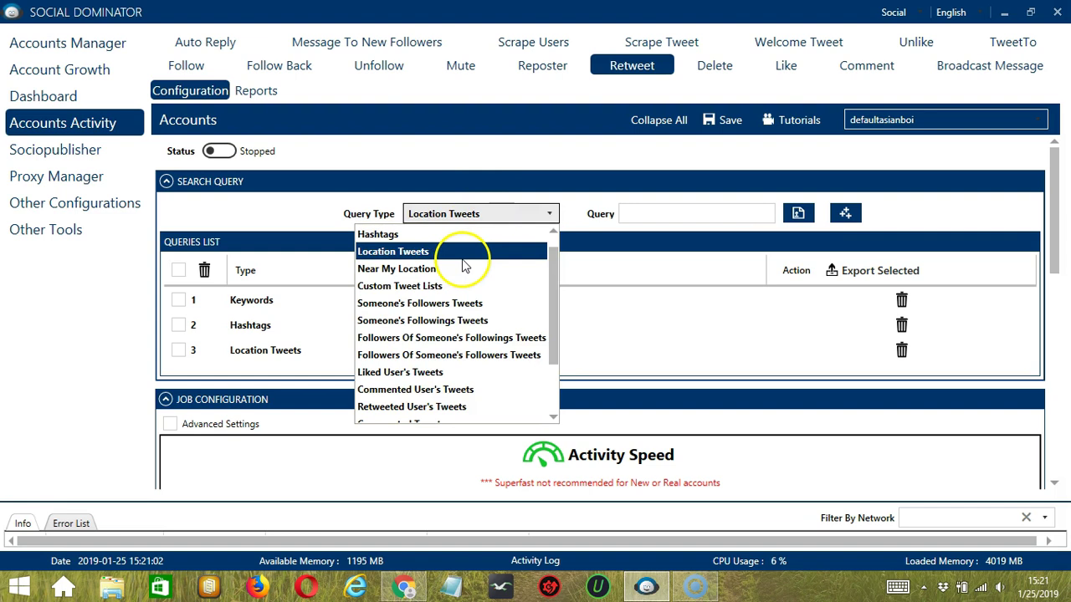
click(468, 270)
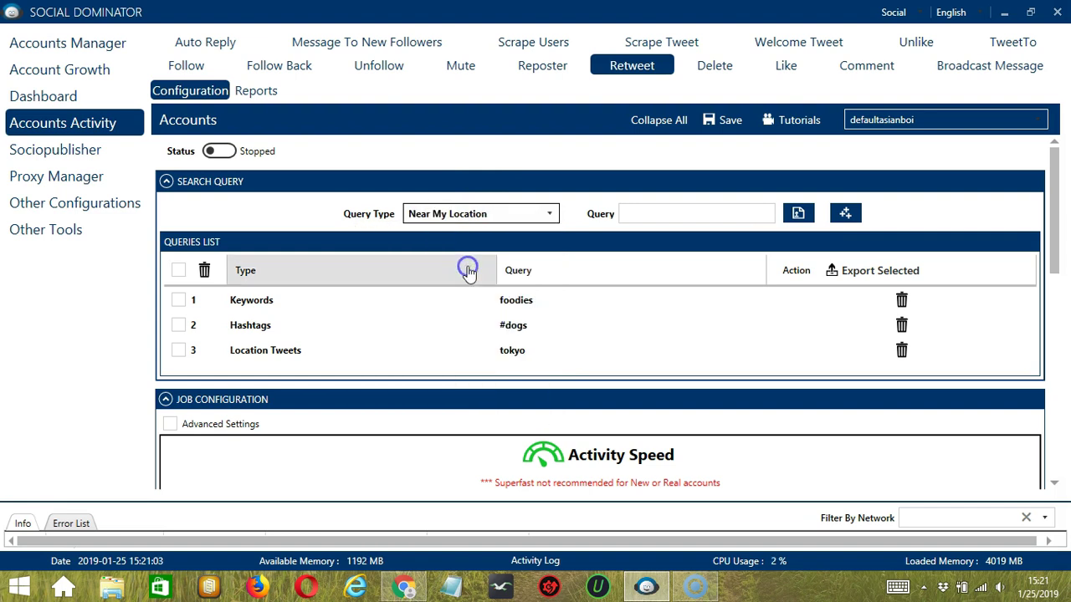
click(657, 214)
text(do)
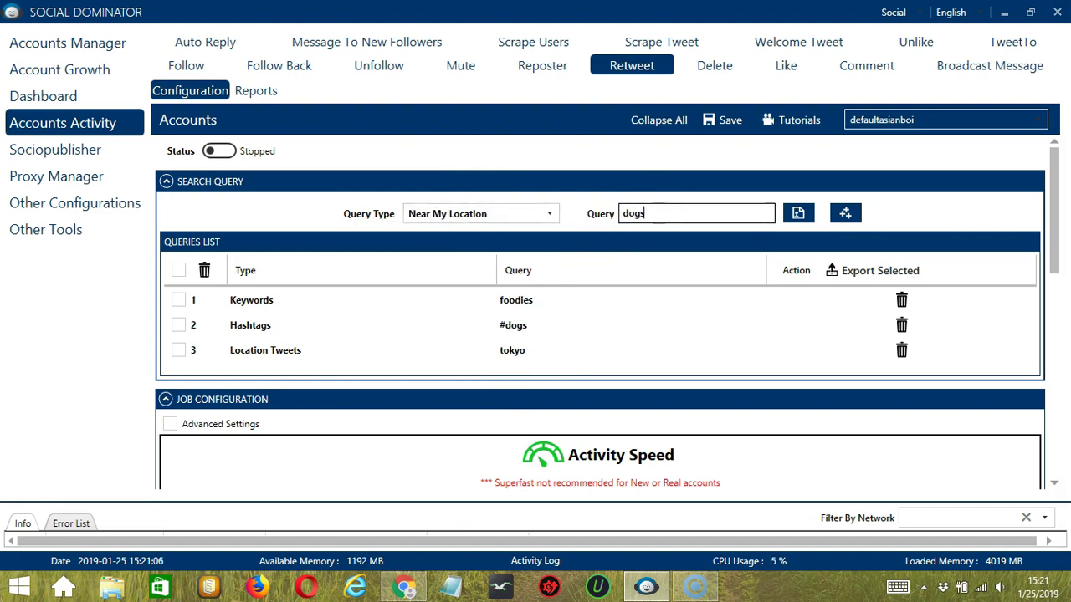
text(gs)
click(849, 214)
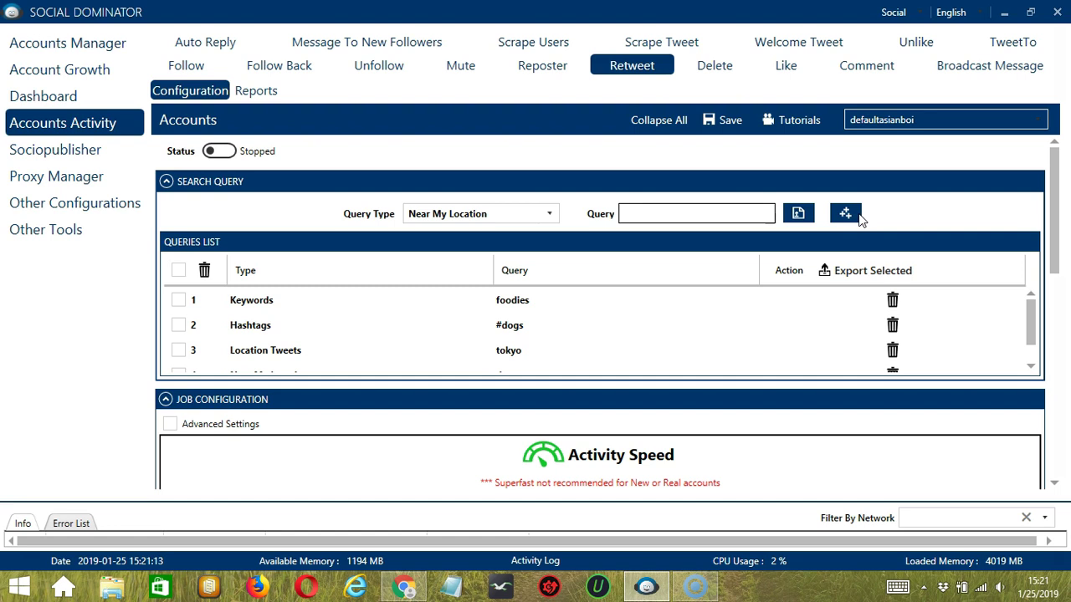
Set the query type to Custom Tweet Lists and copy a tweet's link from Chrome
click(546, 214)
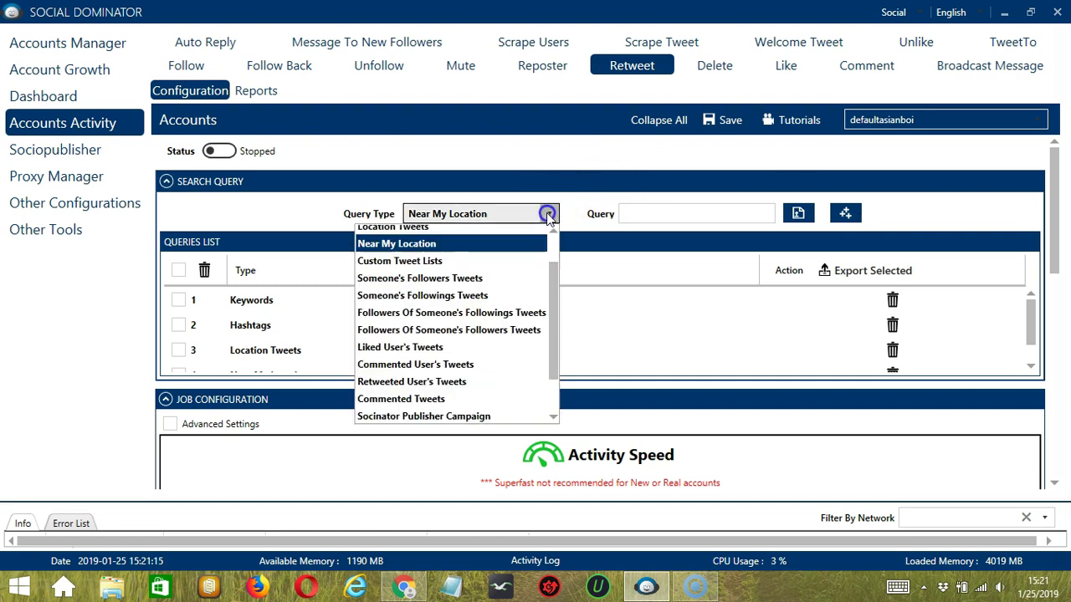
click(438, 270)
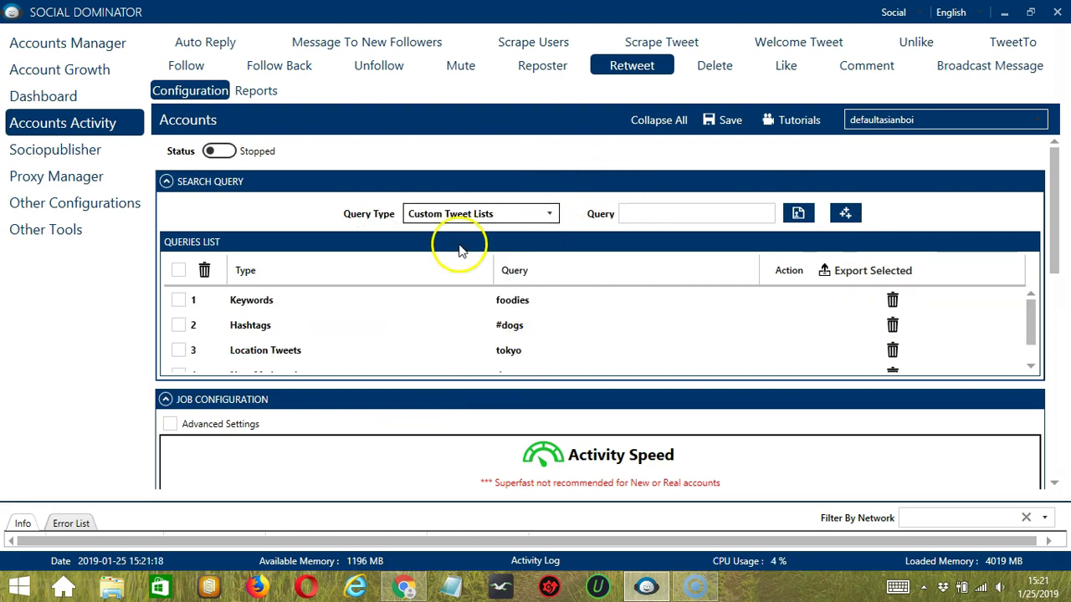
click(404, 587)
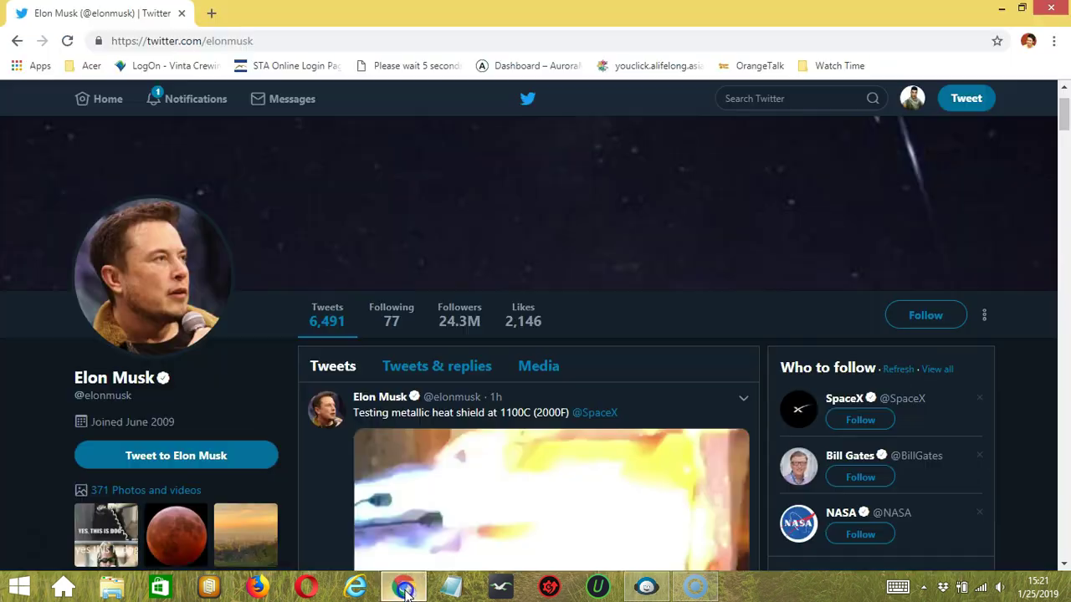
click(744, 403)
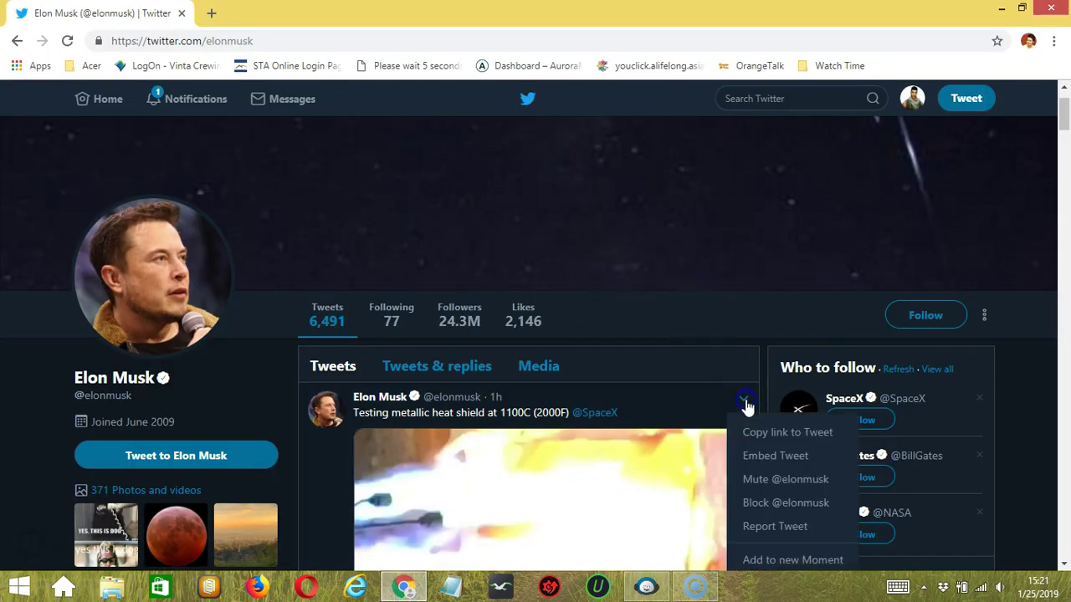
click(753, 432)
click(646, 588)
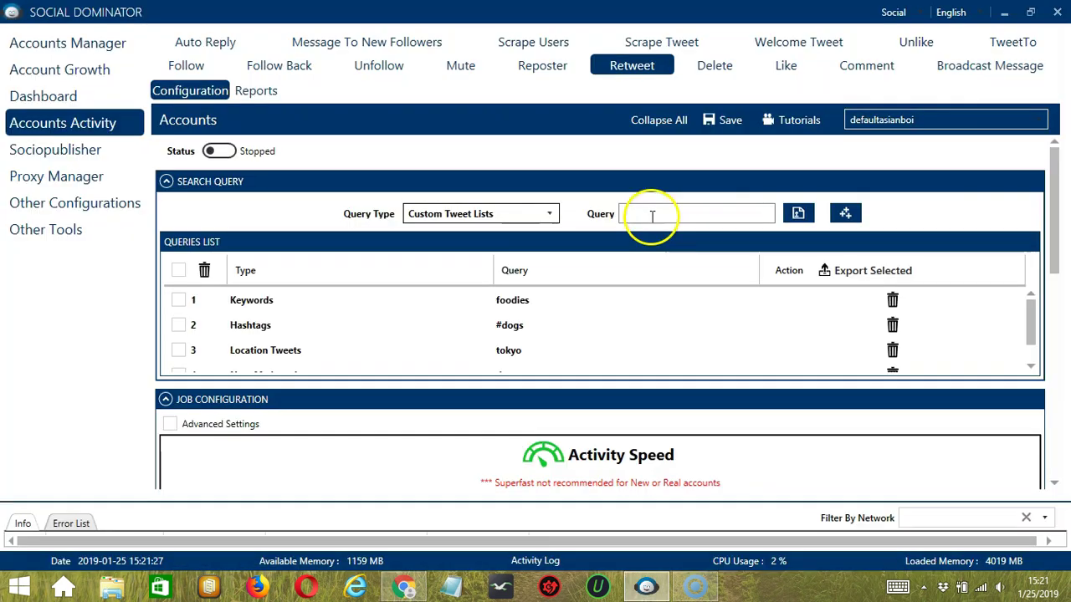
Paste the copied tweet link as a Custom Tweet Lists query and add it
click(651, 215)
key(ctrl+v)
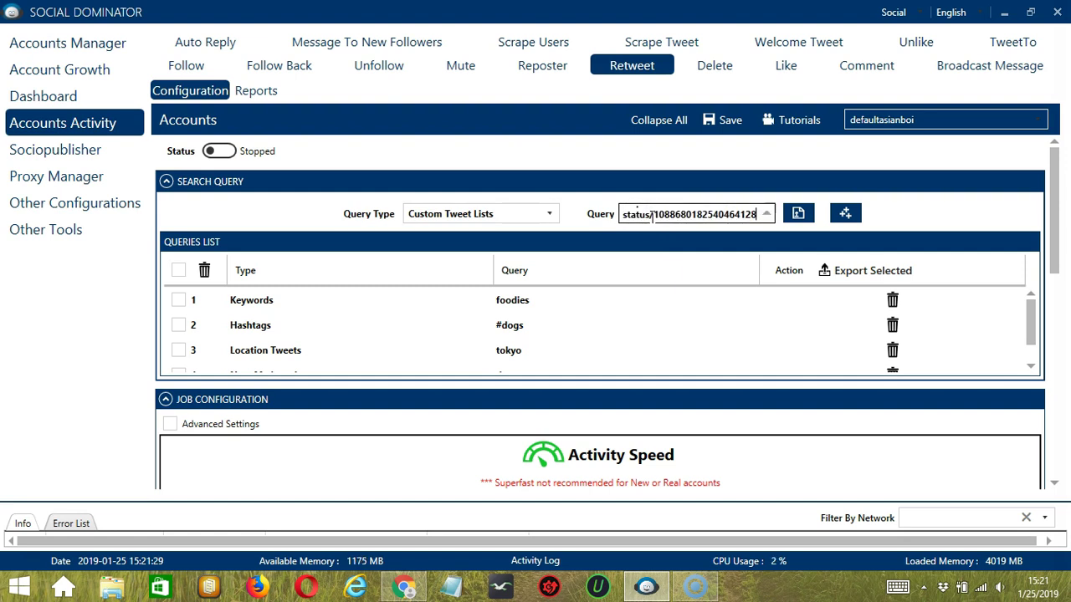
click(837, 218)
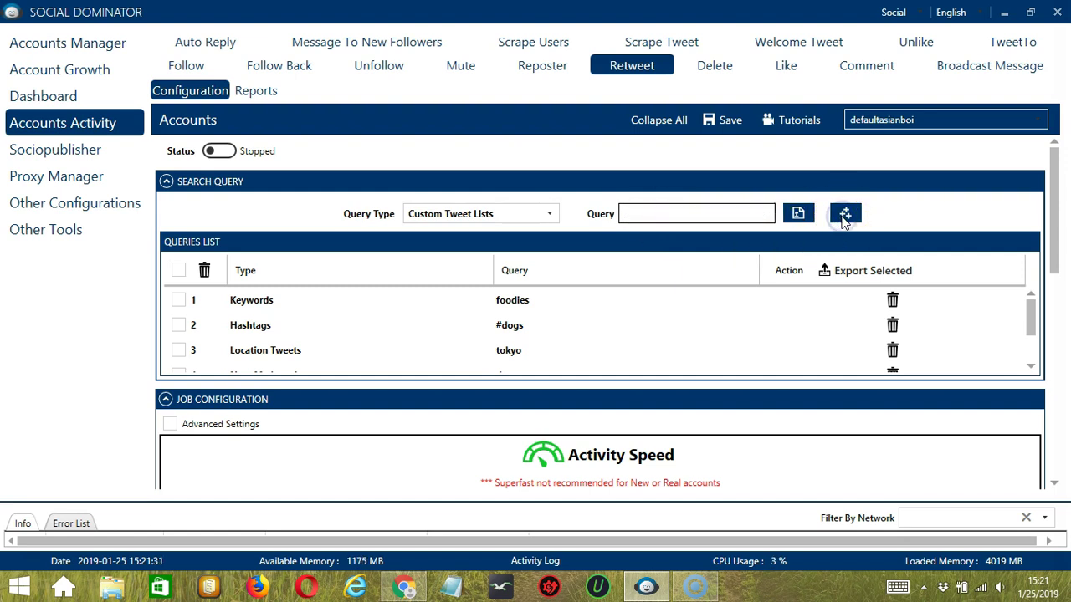
Add elonmusk queries under Someone's Followers Tweets and Someone's Followings Tweet
click(519, 215)
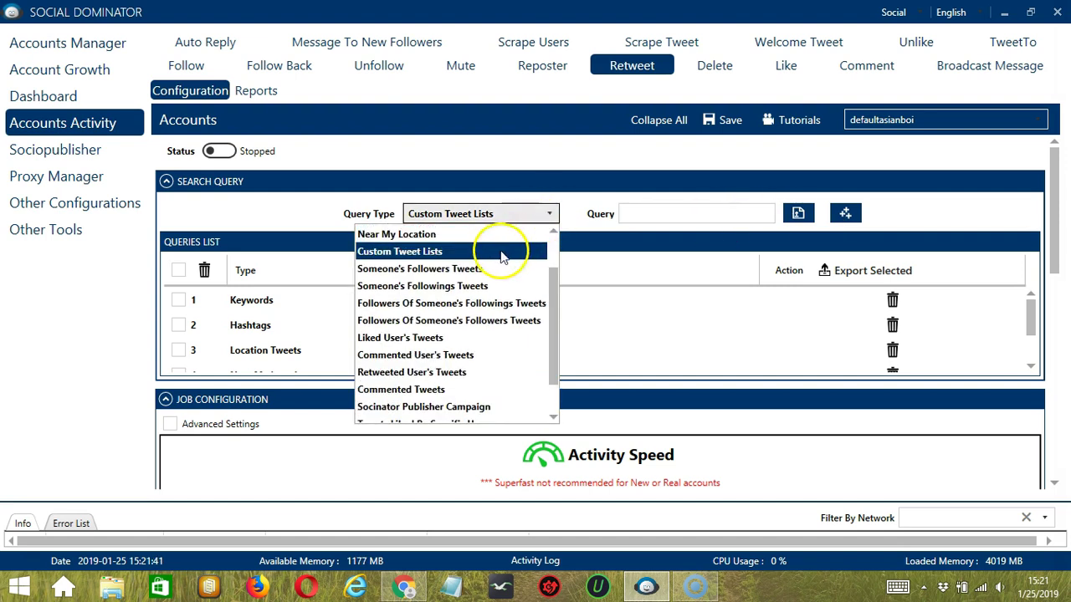
click(494, 269)
click(633, 217)
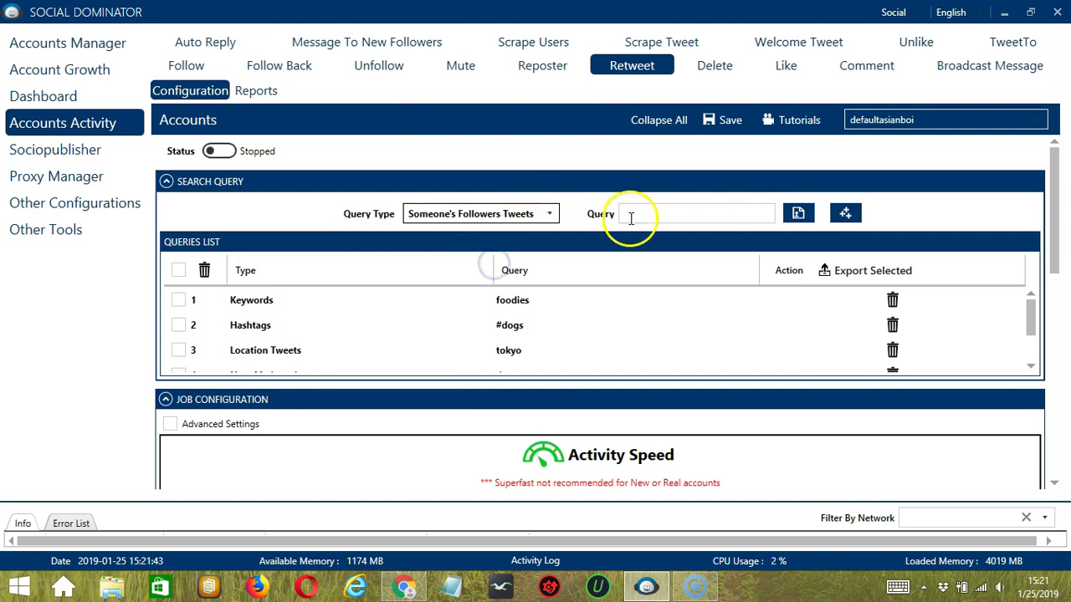
text(elonmusk)
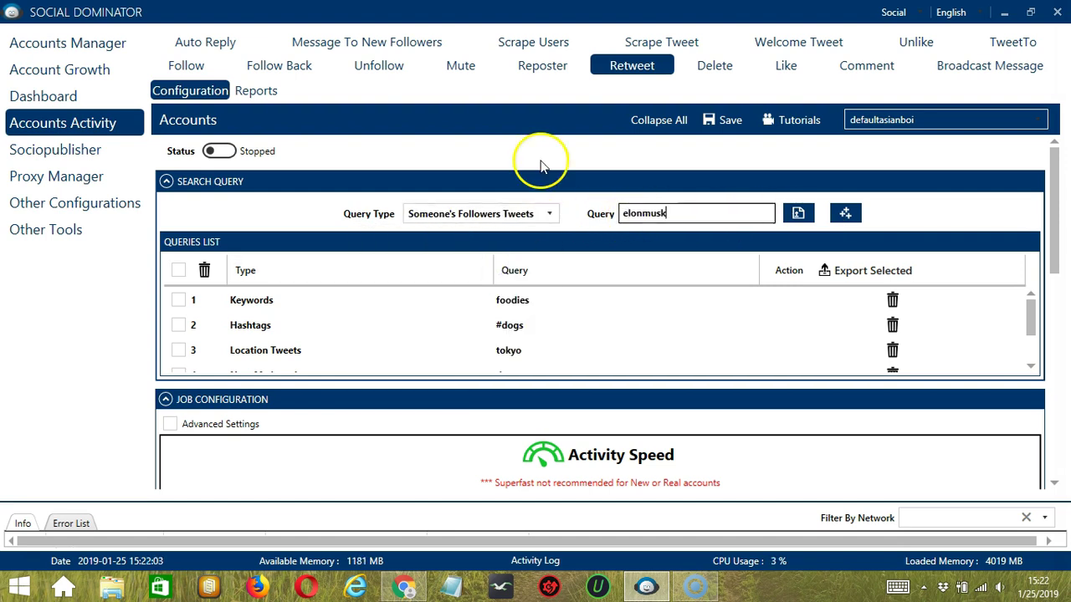
click(847, 214)
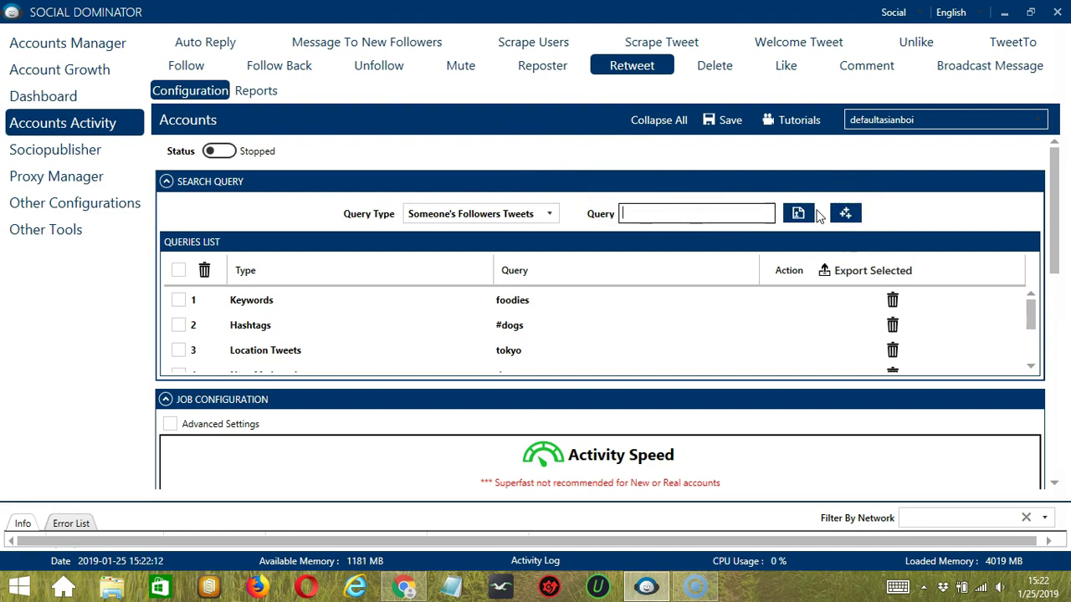
click(477, 214)
click(451, 268)
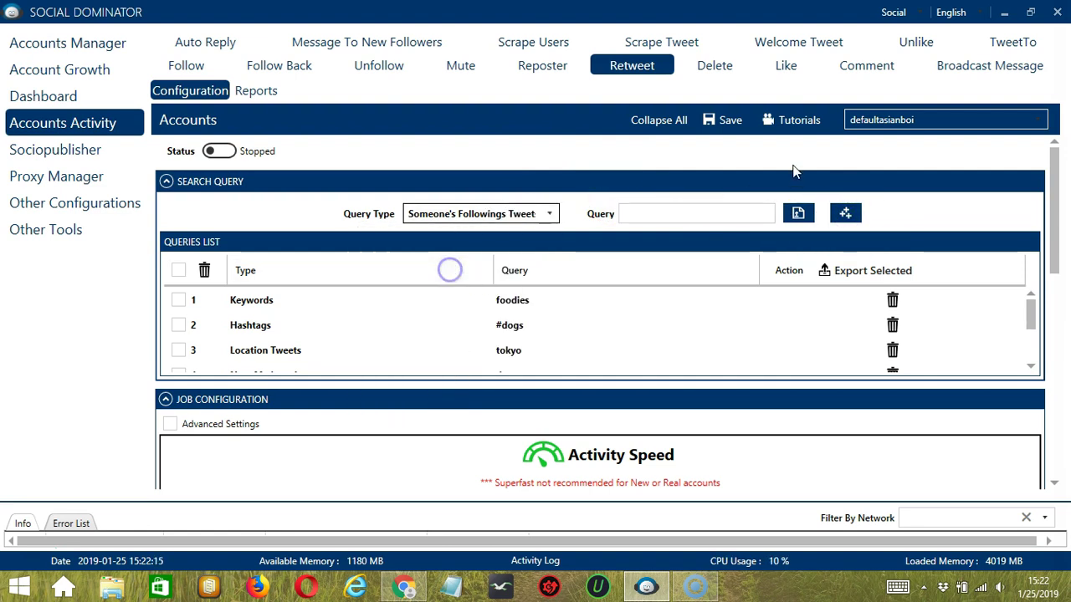
click(689, 214)
text(elonmusk)
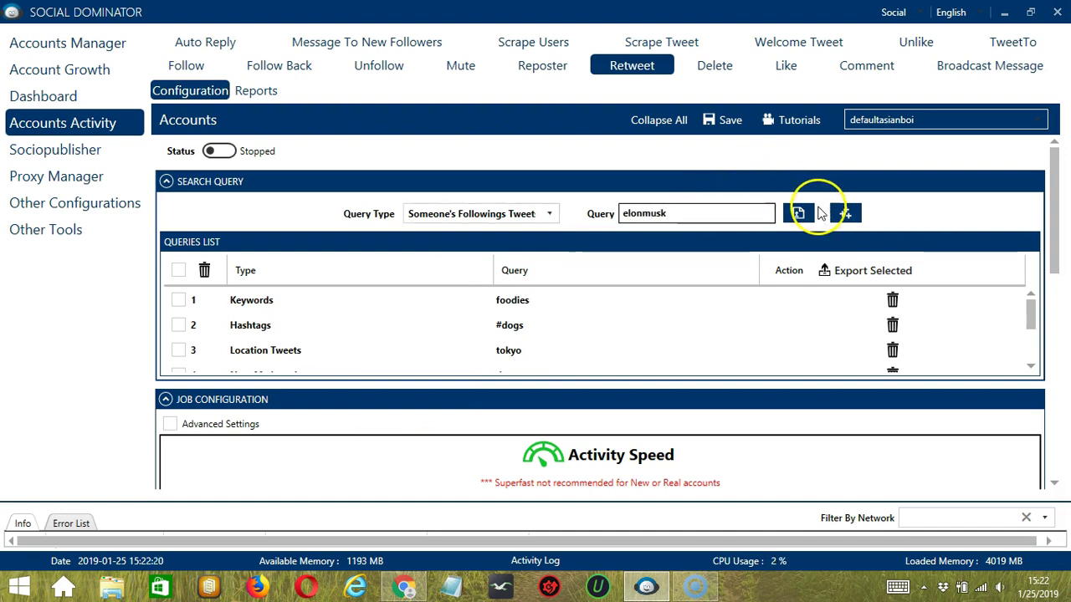
click(843, 214)
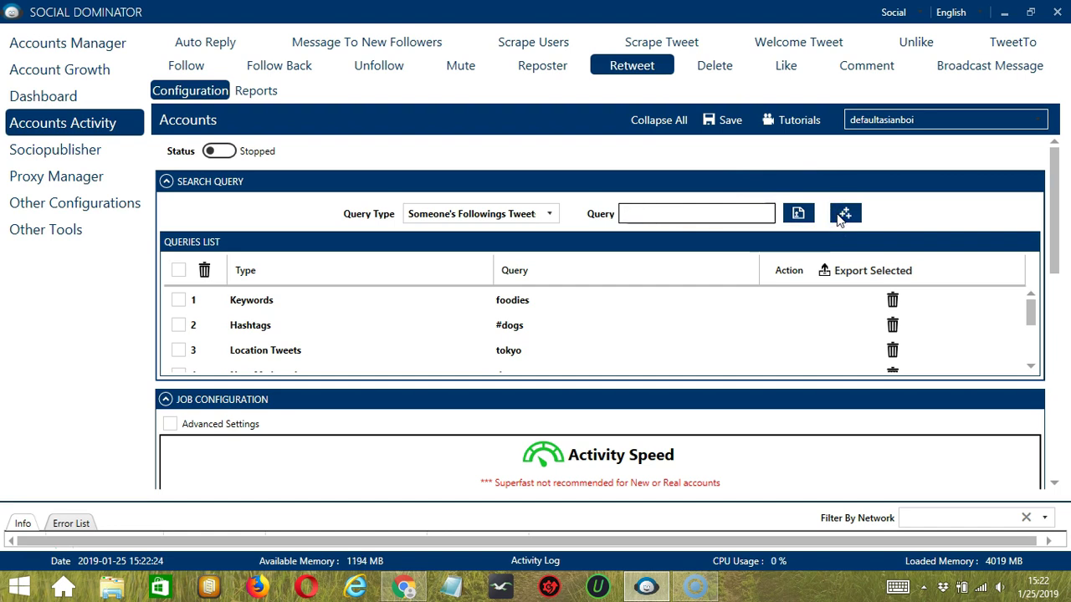
Add elonmusk under Followers Of Someone's Followings Tweets and Followers Of Someone's Followers Tweets
click(472, 214)
click(444, 269)
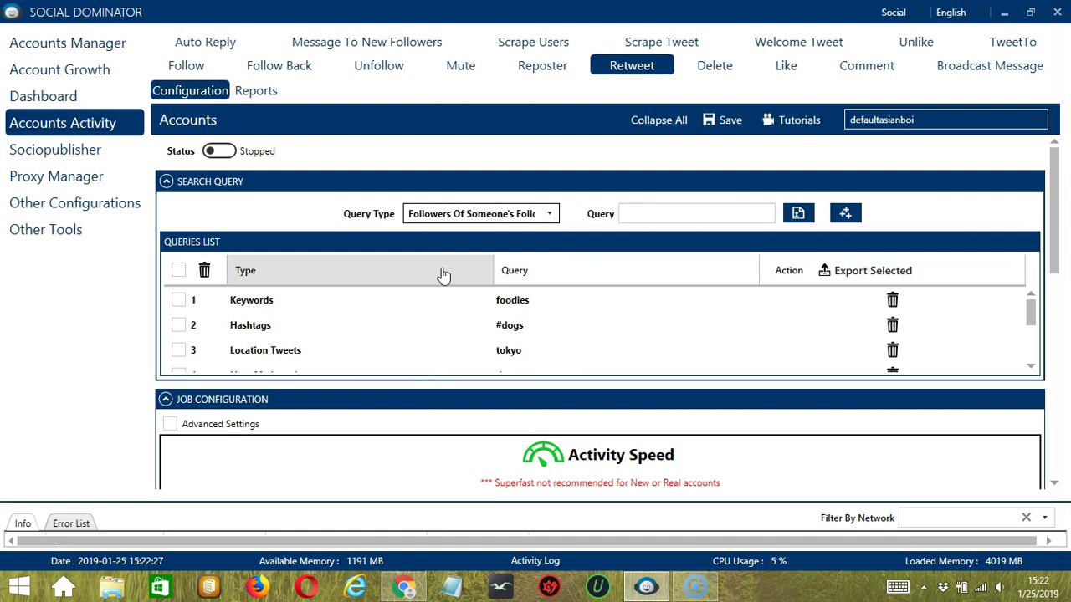
click(707, 216)
text(elonmusk)
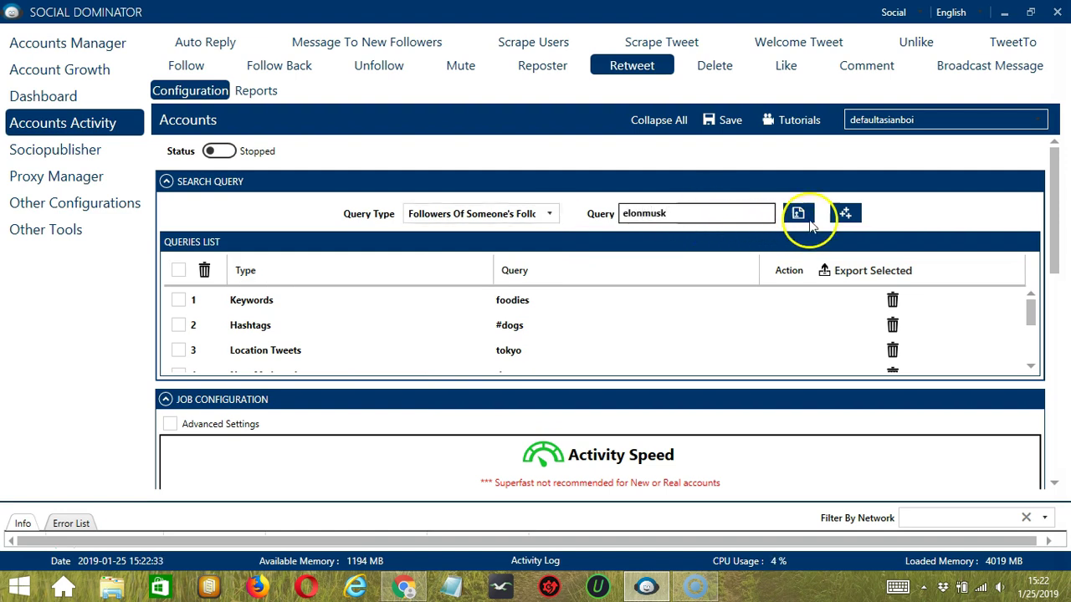
click(846, 214)
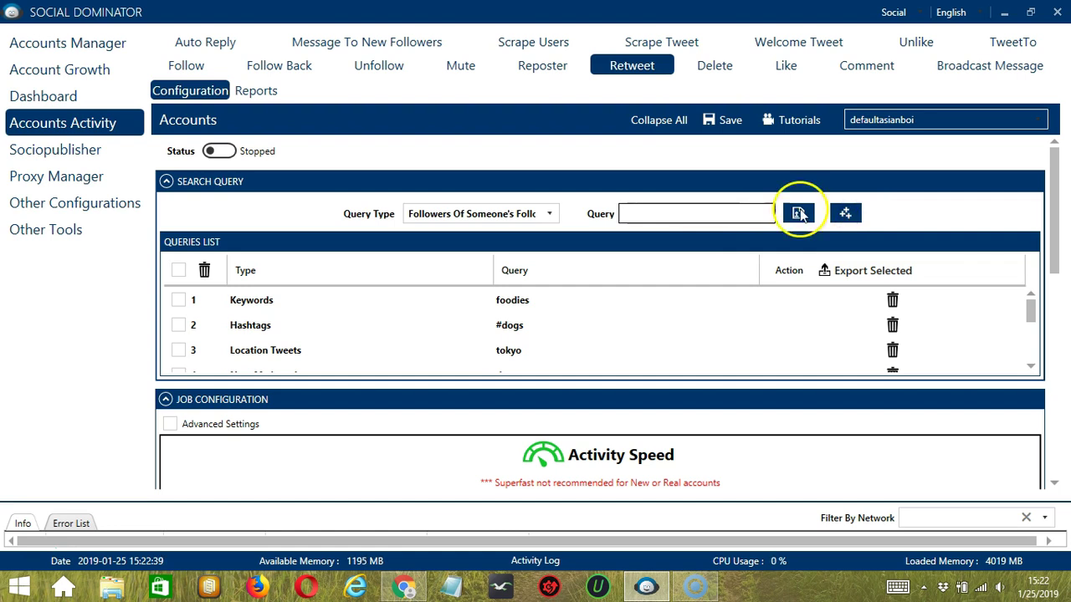
click(476, 214)
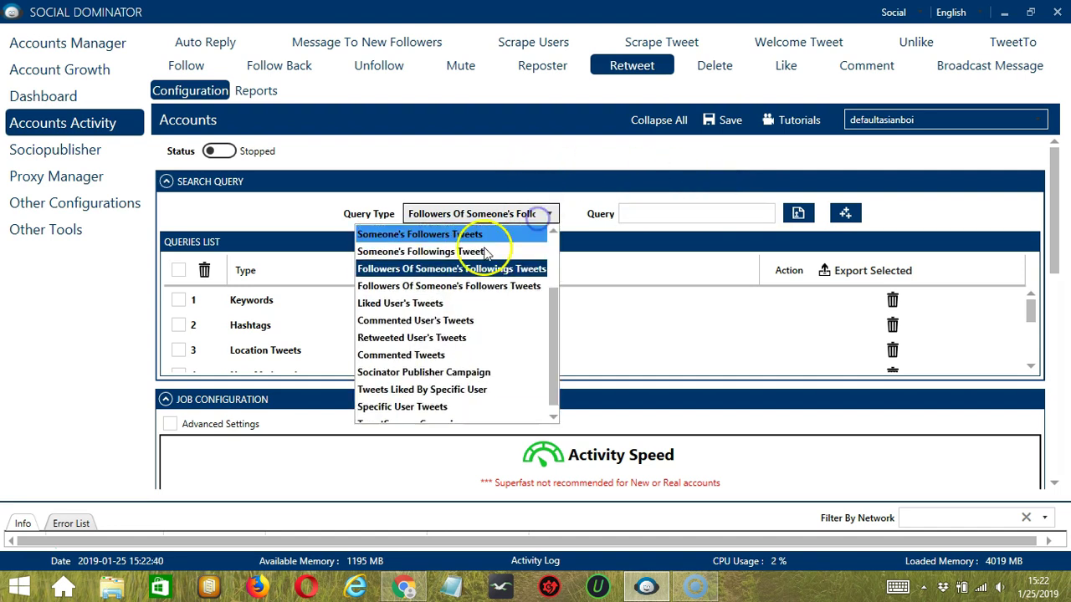
click(456, 287)
click(675, 218)
text(elonmusk)
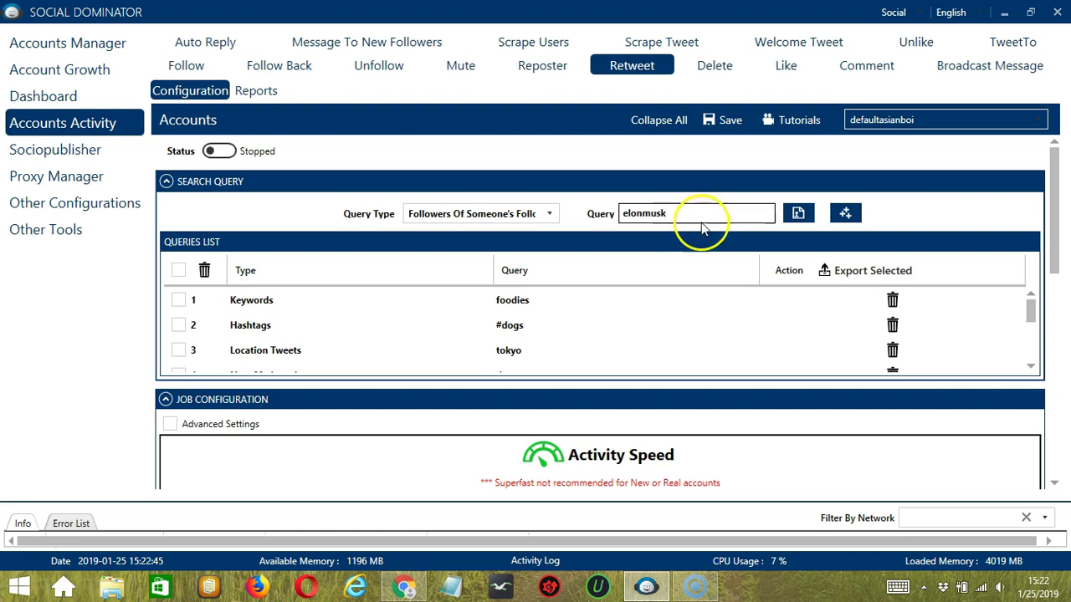
click(846, 214)
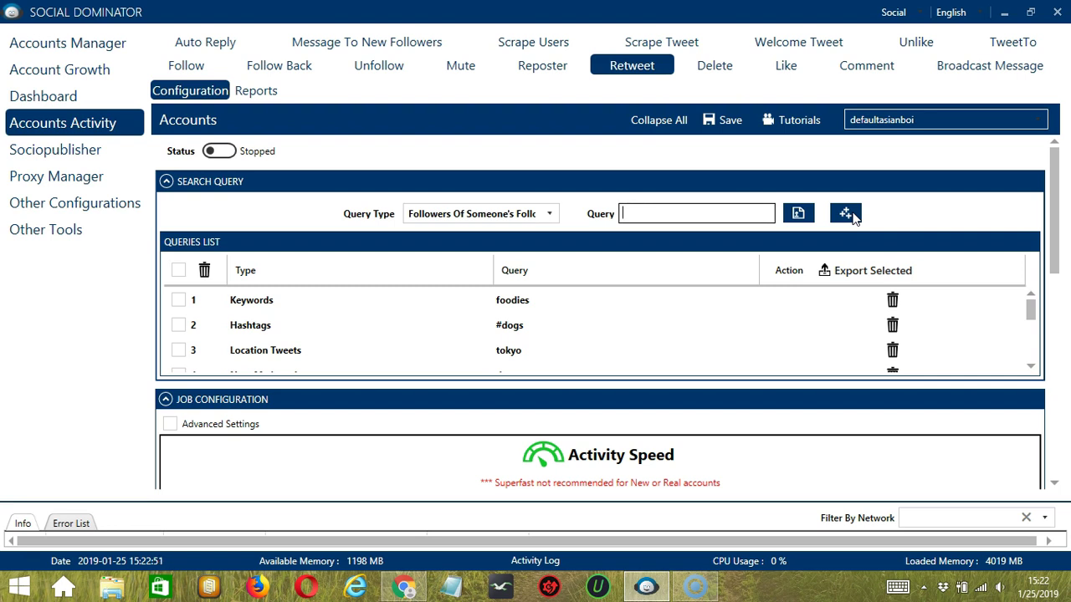
click(502, 213)
Add the tweet link as Liked User's Tweets and Commented User's Tweets queries
click(394, 297)
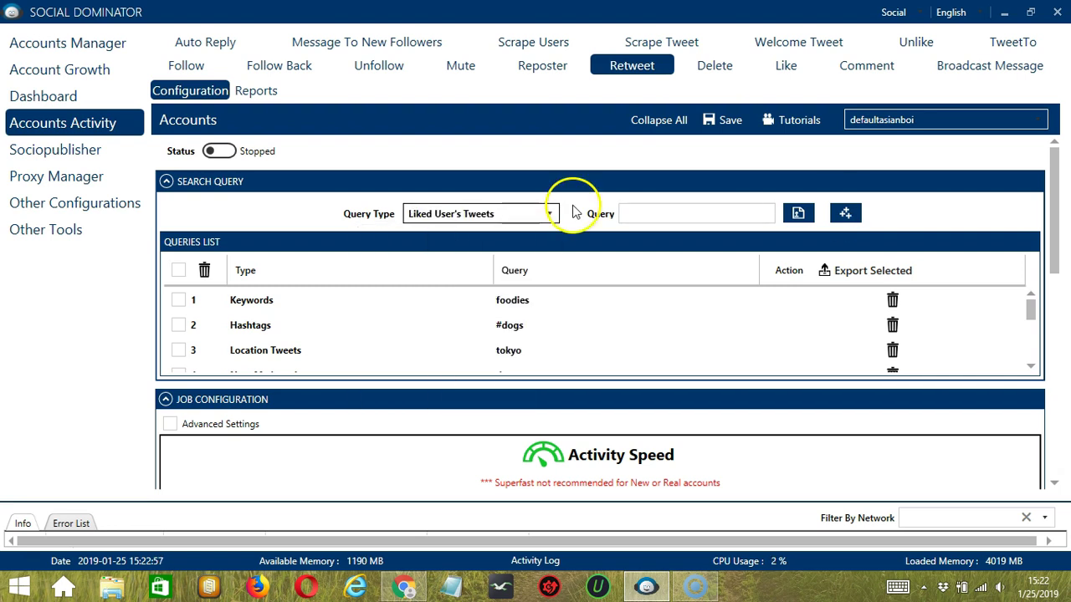
click(653, 214)
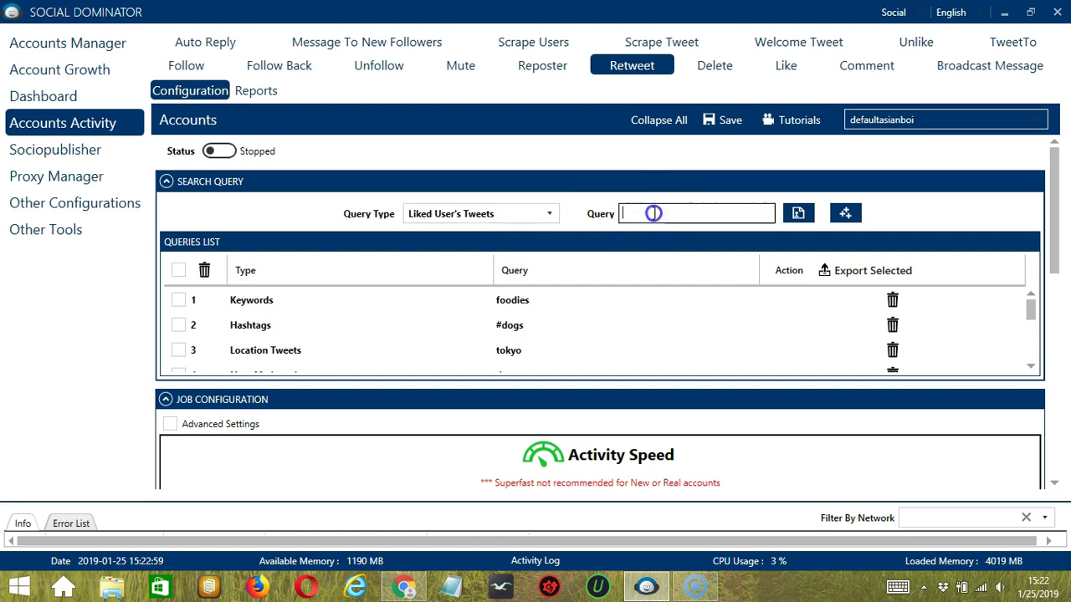
key(ctrl+v)
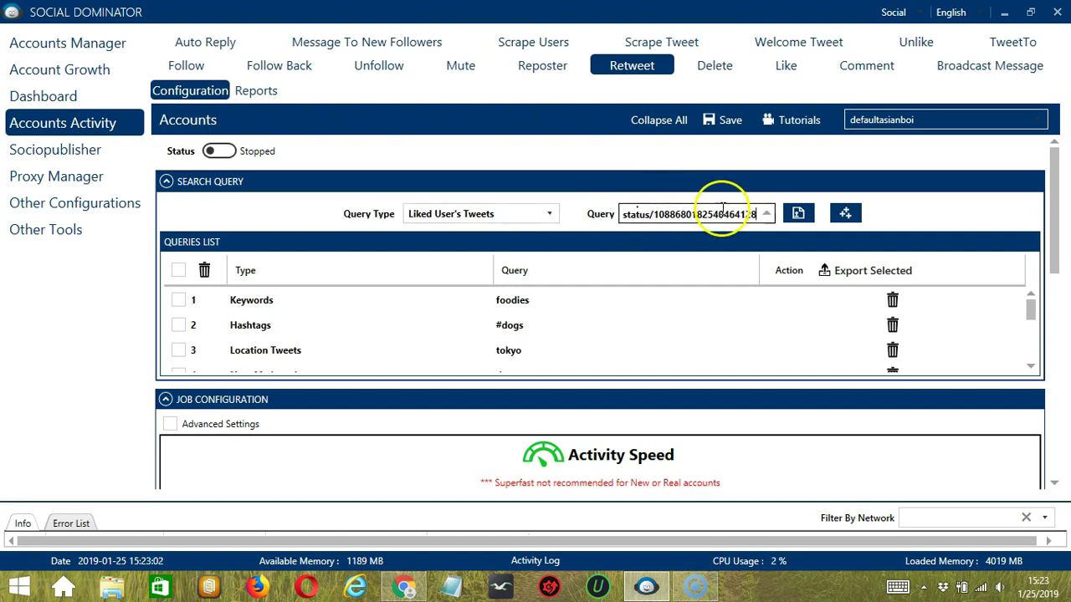
click(843, 215)
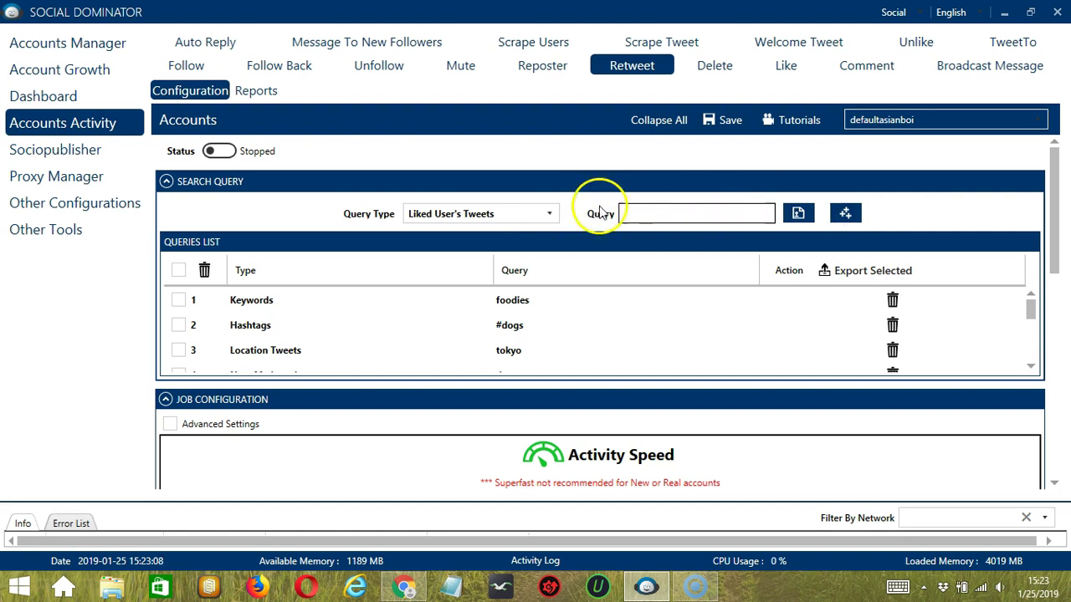
click(529, 213)
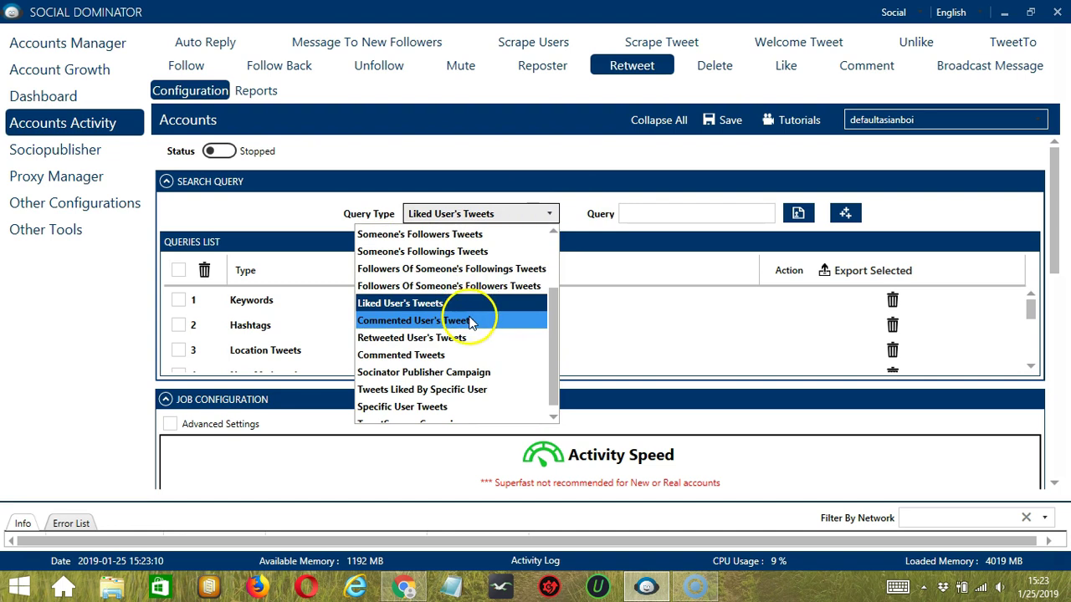
click(465, 321)
click(688, 216)
key(ctrl+v)
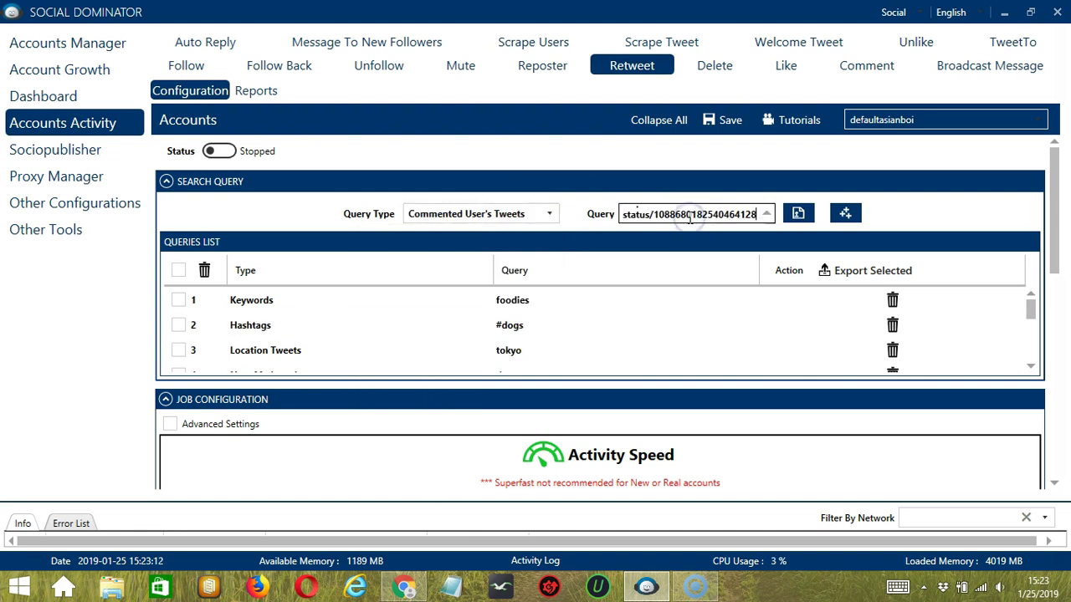
click(845, 214)
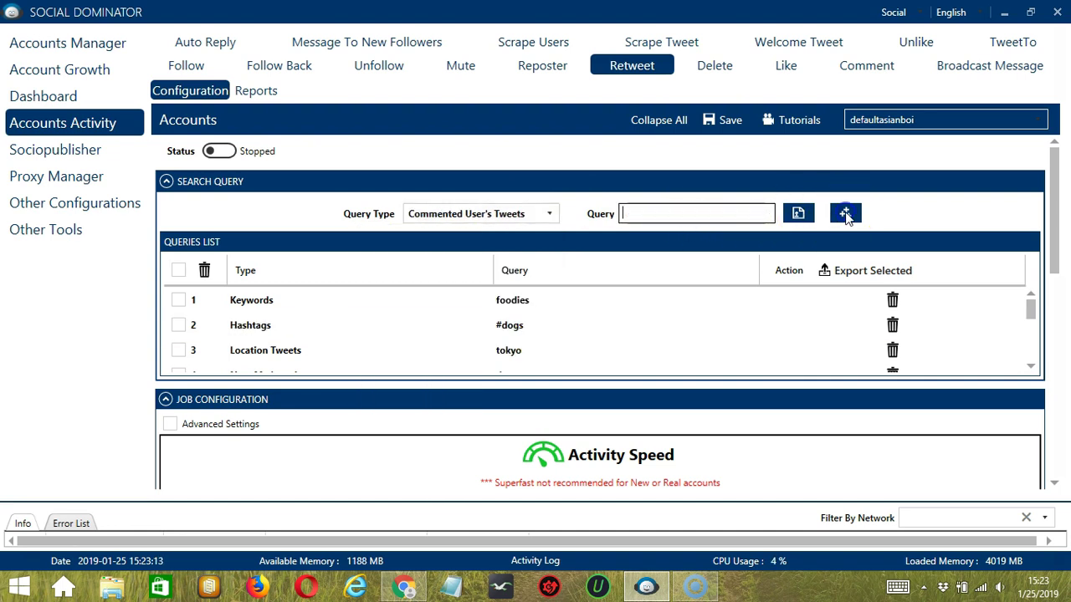
Add the tweet link as Retweeted User's Tweets and Commented Tweets queries
click(544, 214)
click(396, 338)
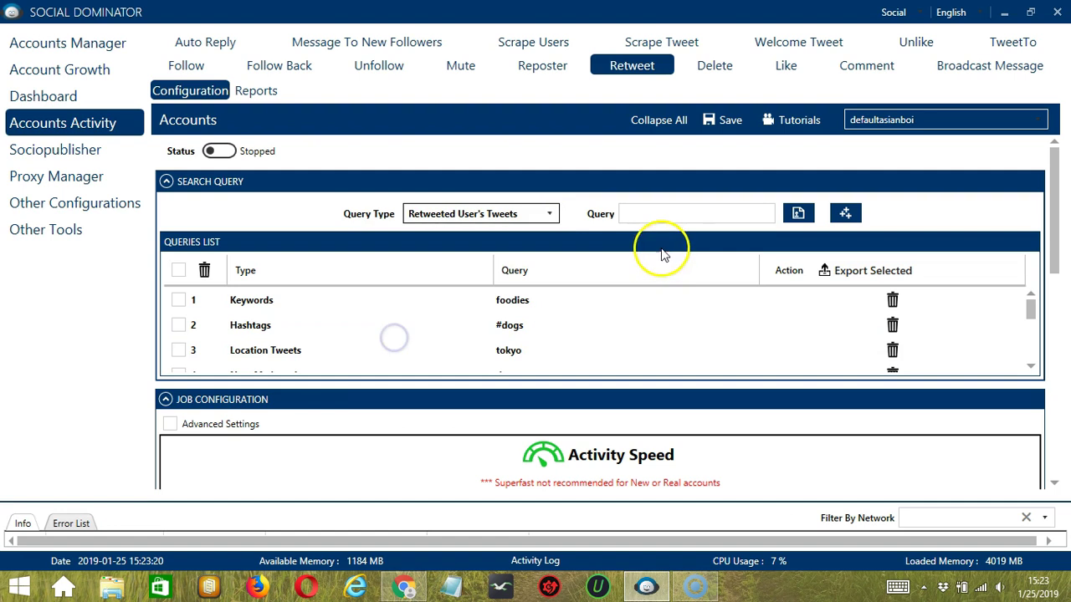
click(650, 212)
key(ctrl+v)
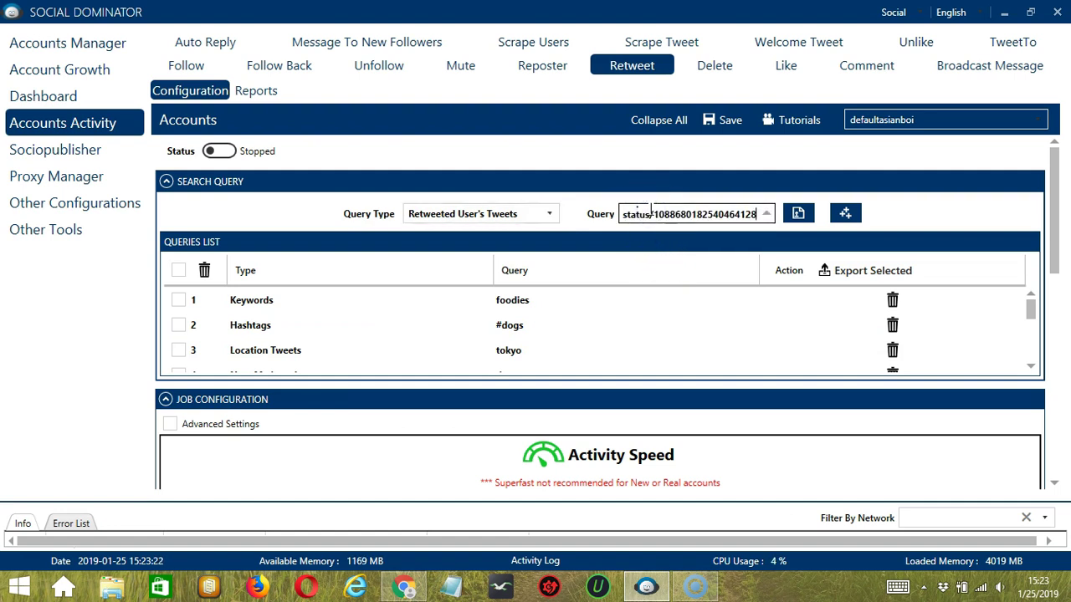
click(847, 214)
click(849, 215)
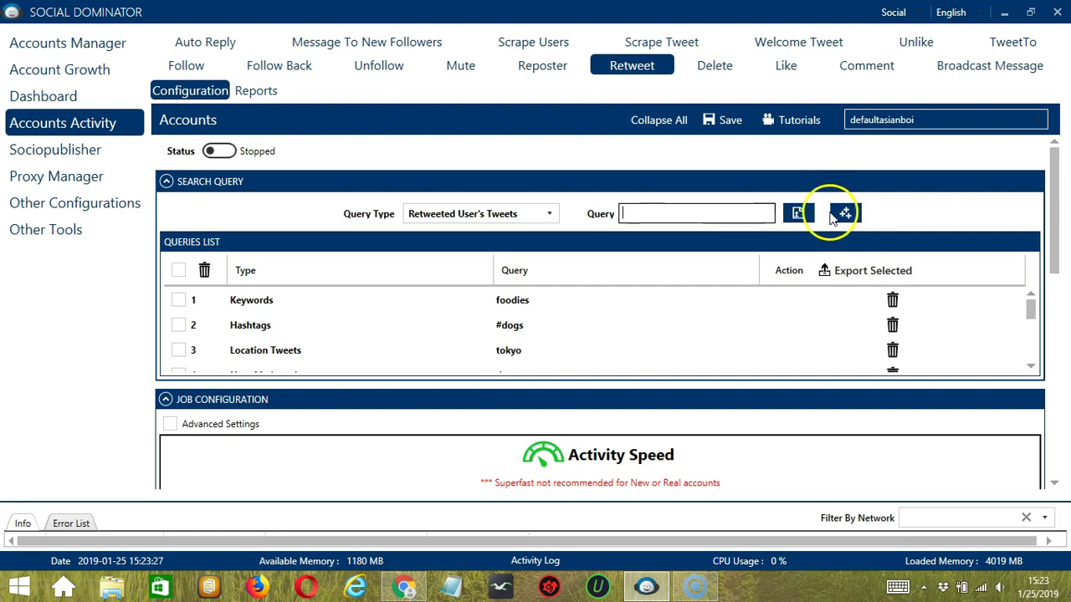
click(550, 214)
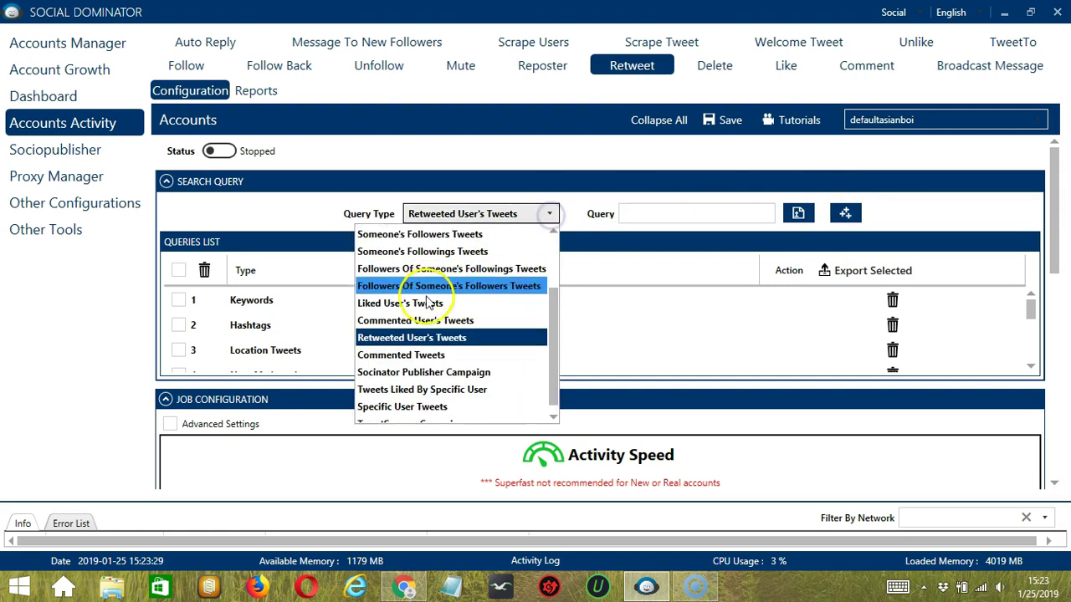
click(395, 355)
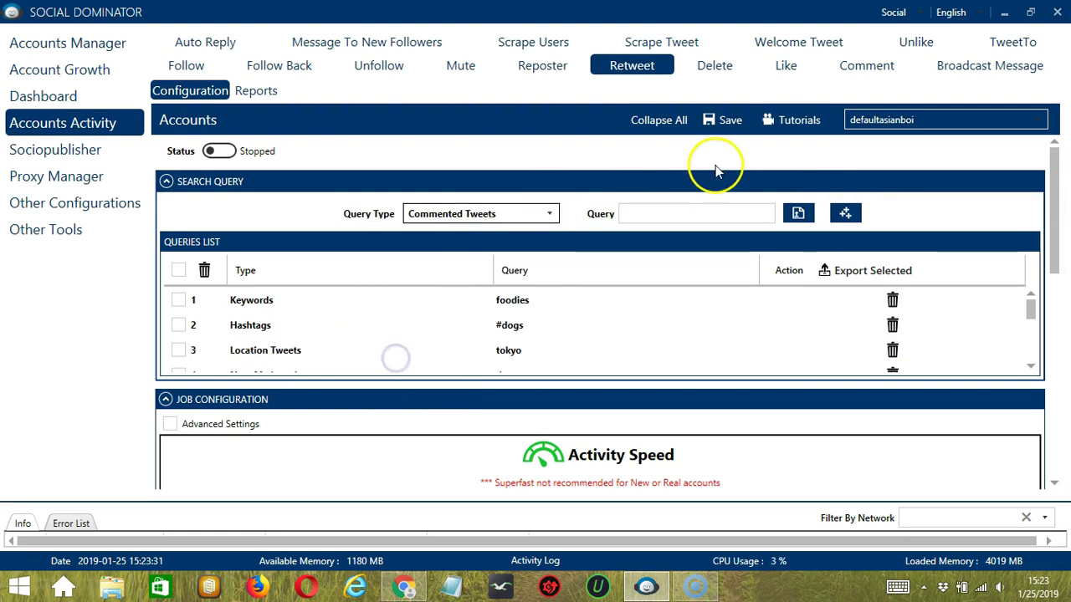
click(722, 214)
key(ctrl+v)
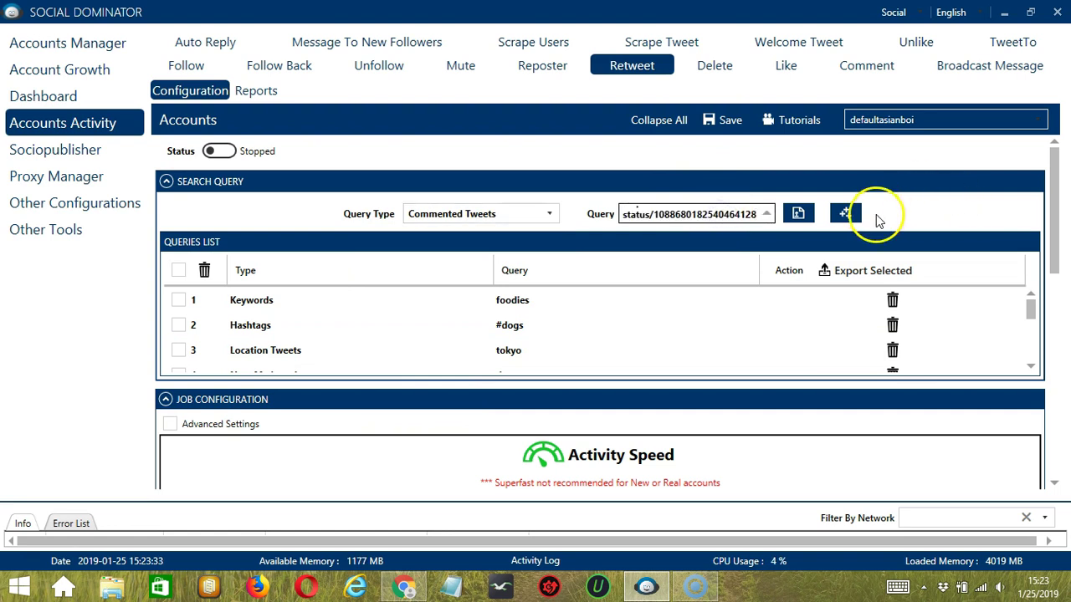
click(846, 214)
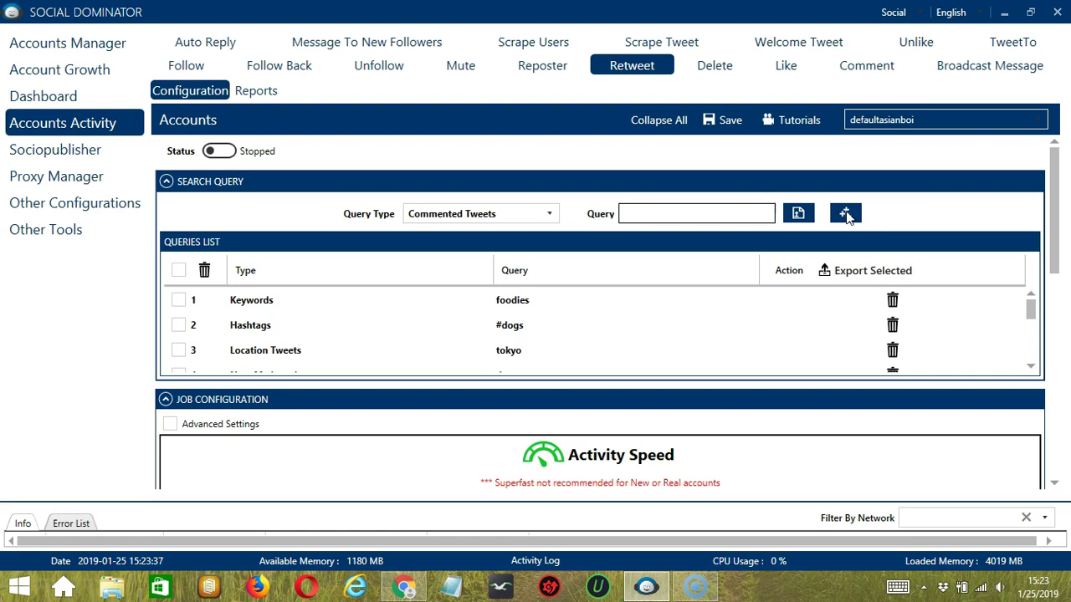
Add elonmusk as a Tweets Liked By Specific User query
click(549, 214)
scroll(376, 310, up, 1)
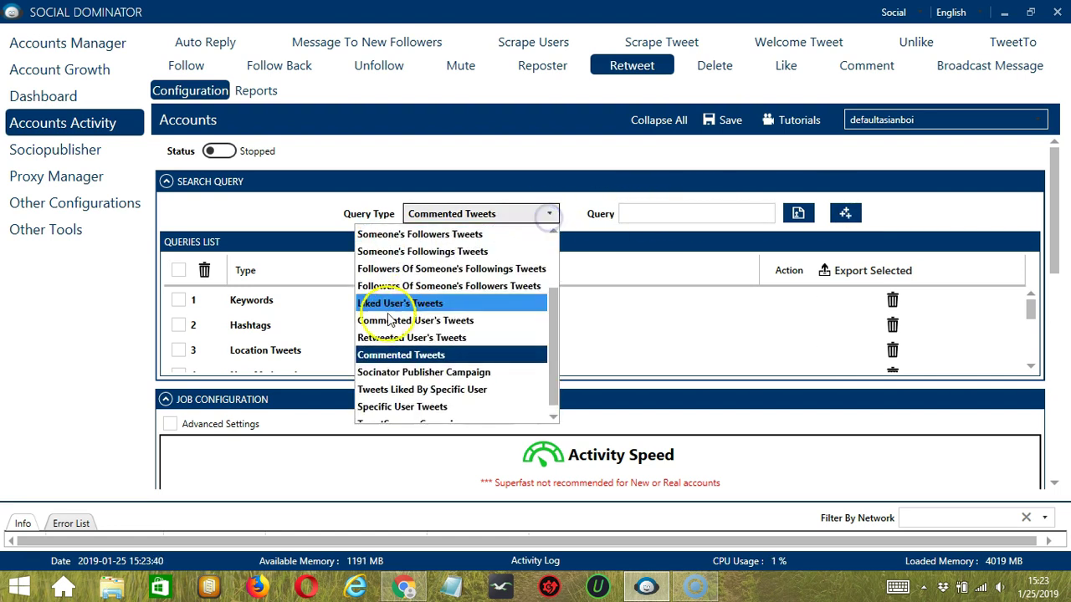
click(383, 370)
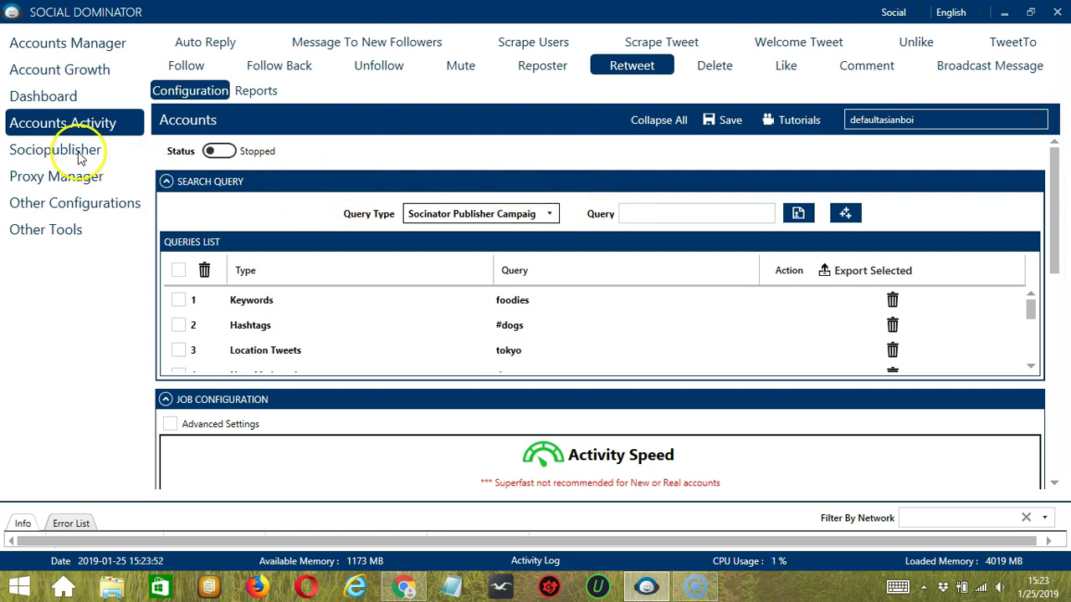
click(464, 211)
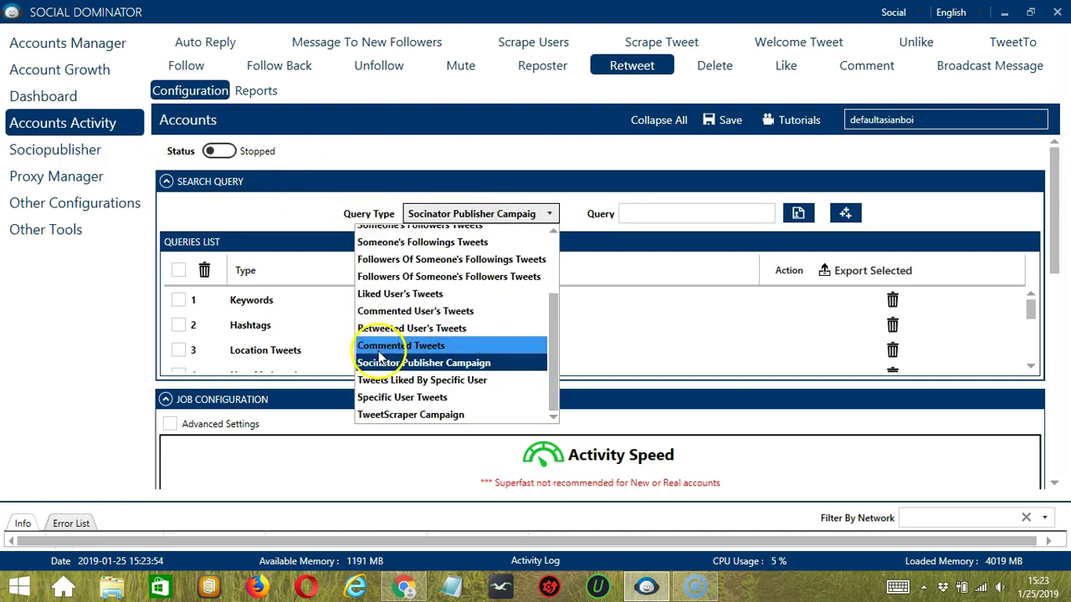
click(415, 380)
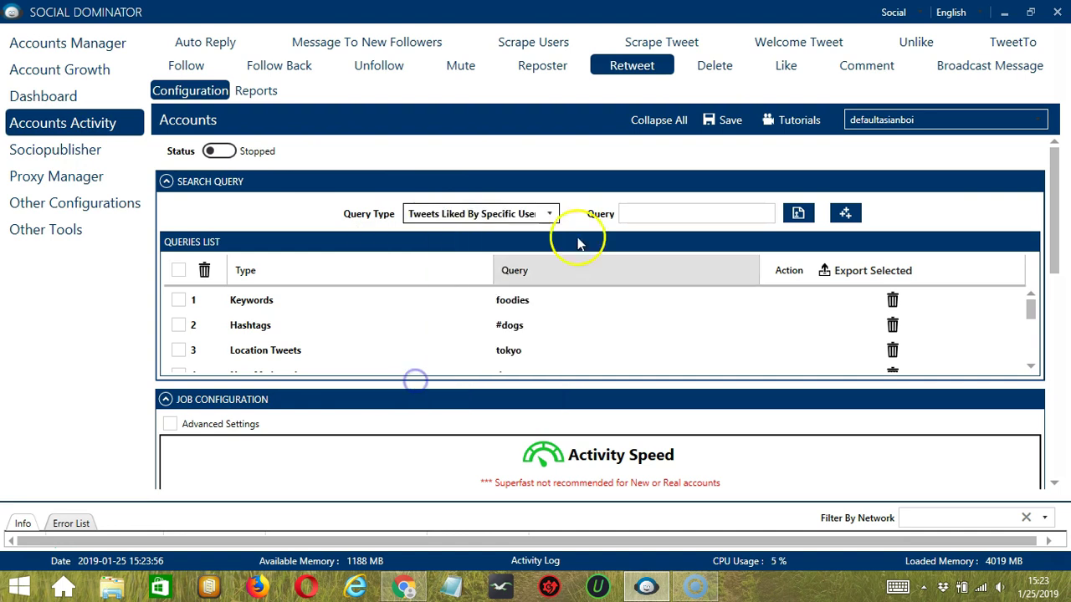
click(692, 211)
text(e)
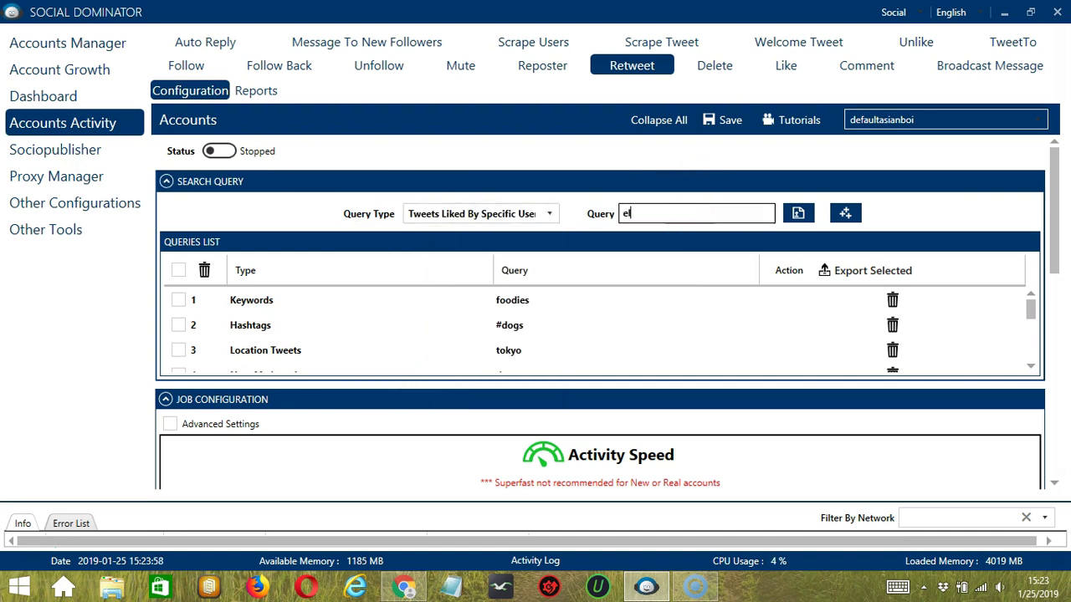
text(lonmusk)
click(846, 214)
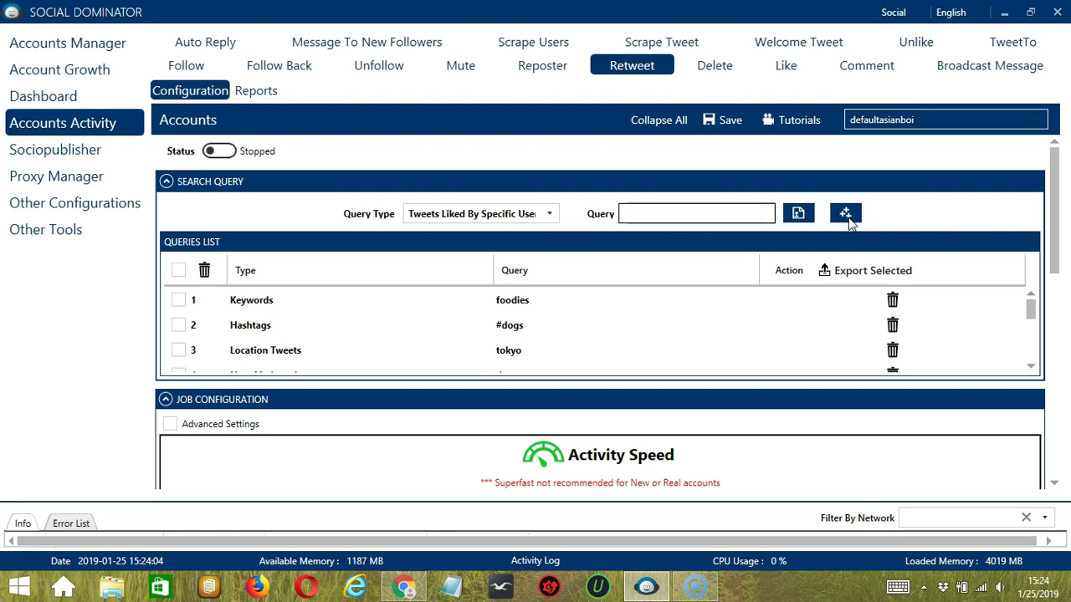
Add elonmusk as a Specific User Tweets query and switch the type to TweetScraper Campaign
click(545, 215)
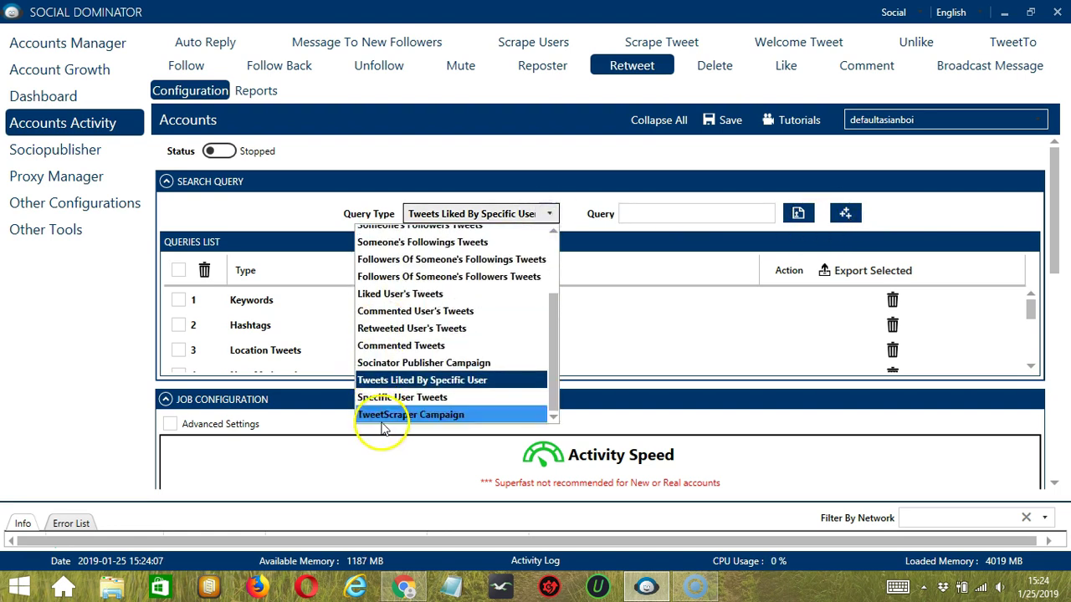
click(399, 397)
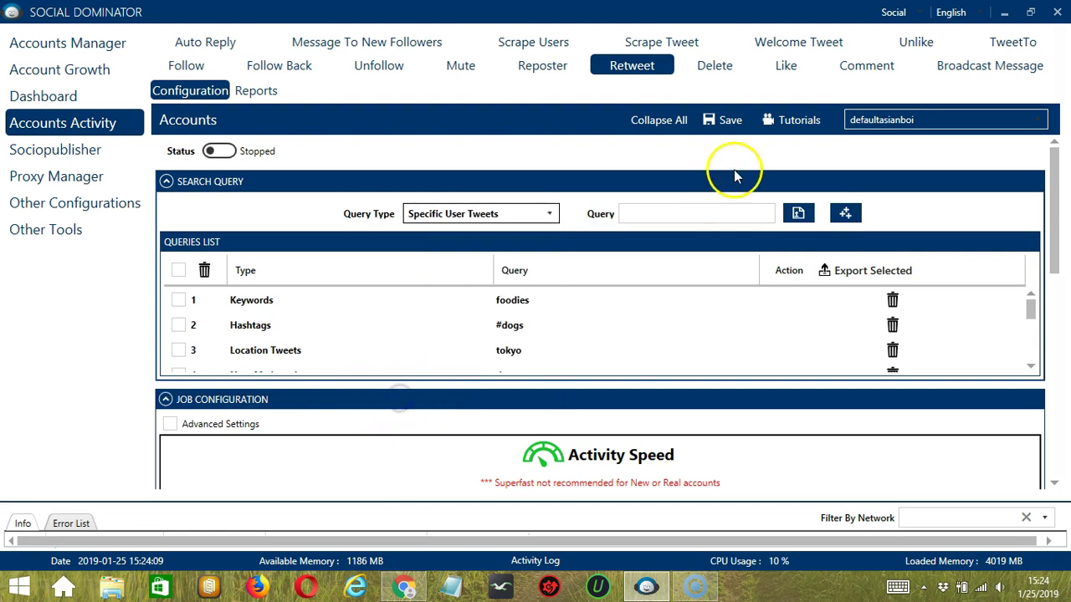
click(678, 218)
text(elonmusk)
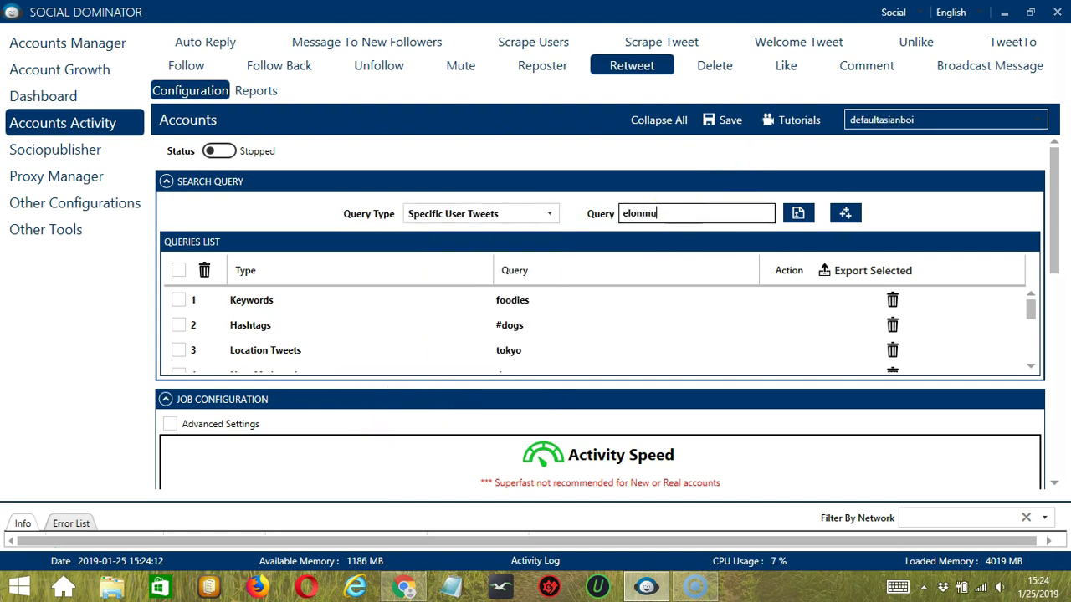
click(847, 214)
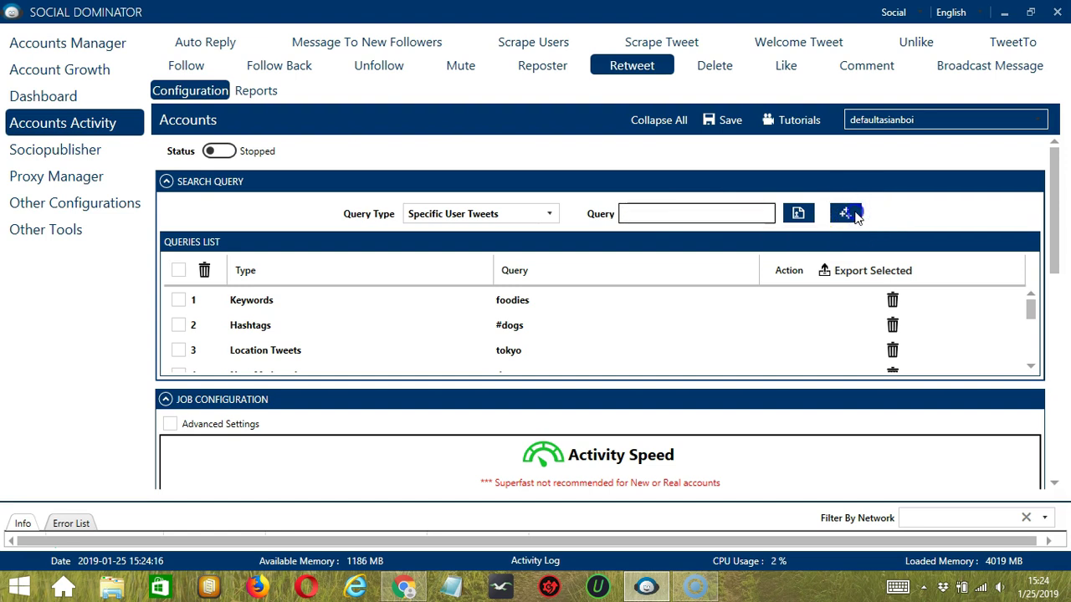
click(495, 216)
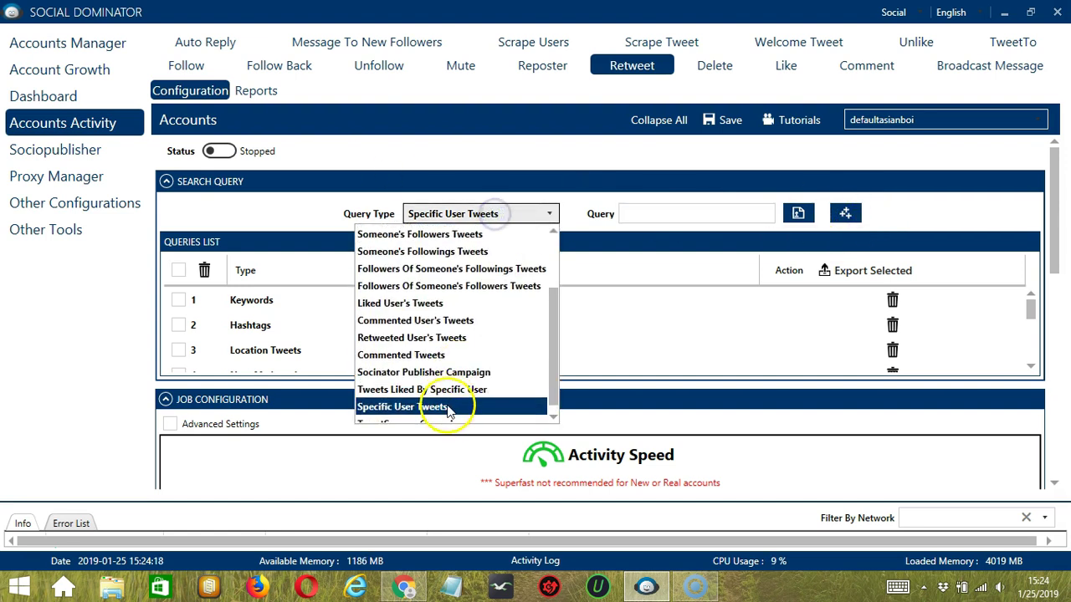
click(453, 415)
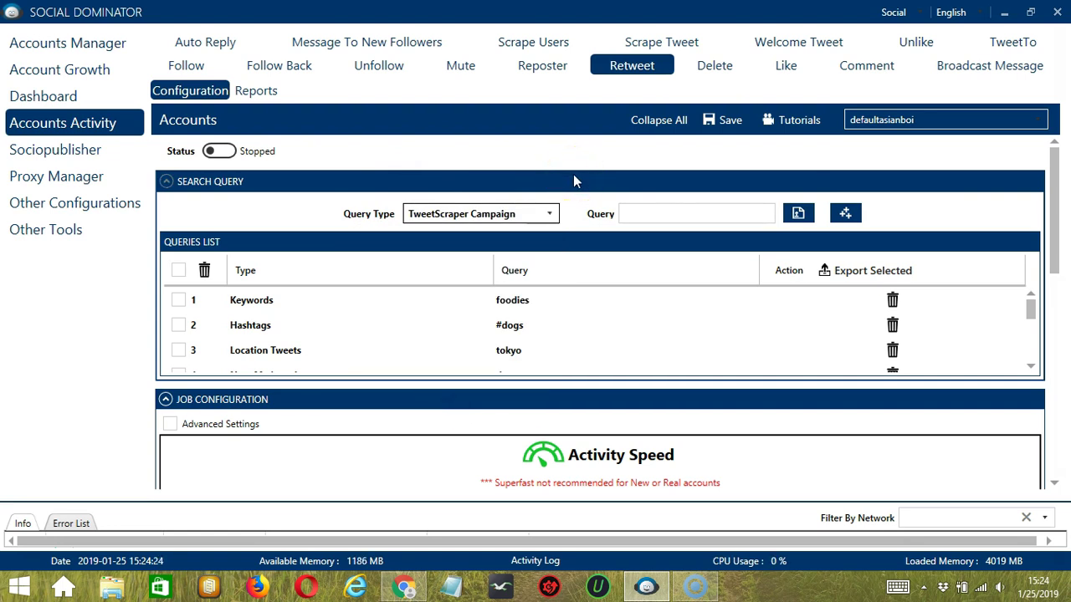
Delete the first query, Keywords 'foodies', with its trash icon
click(530, 158)
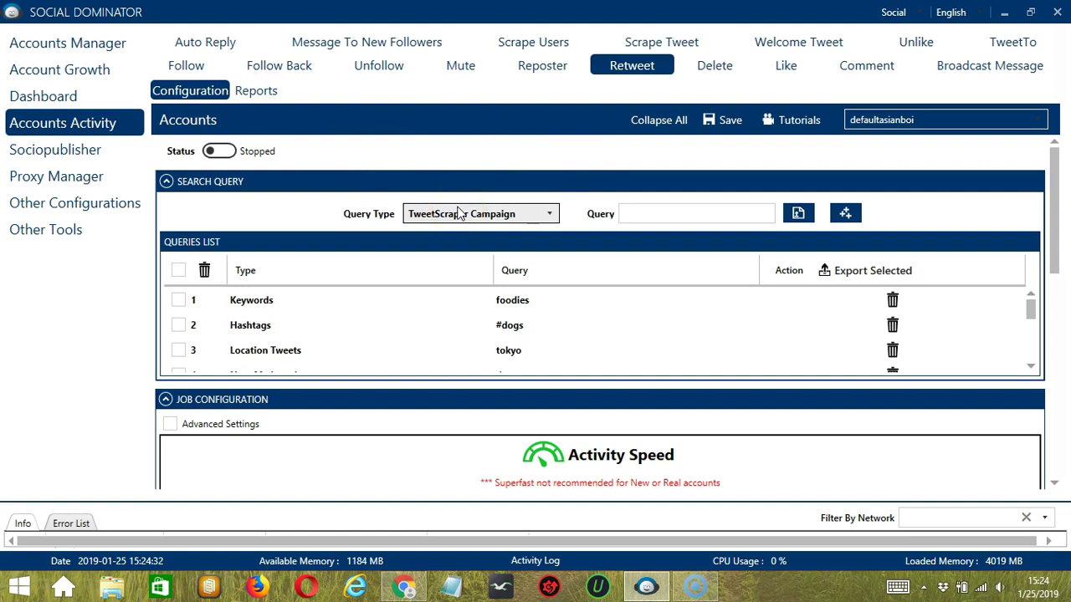
click(589, 225)
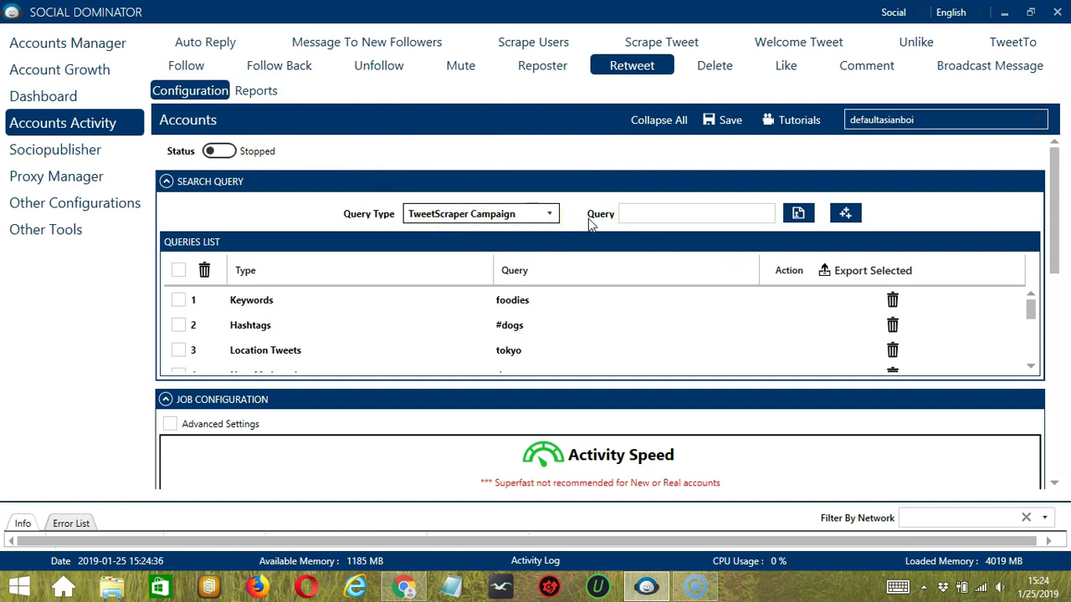
click(929, 299)
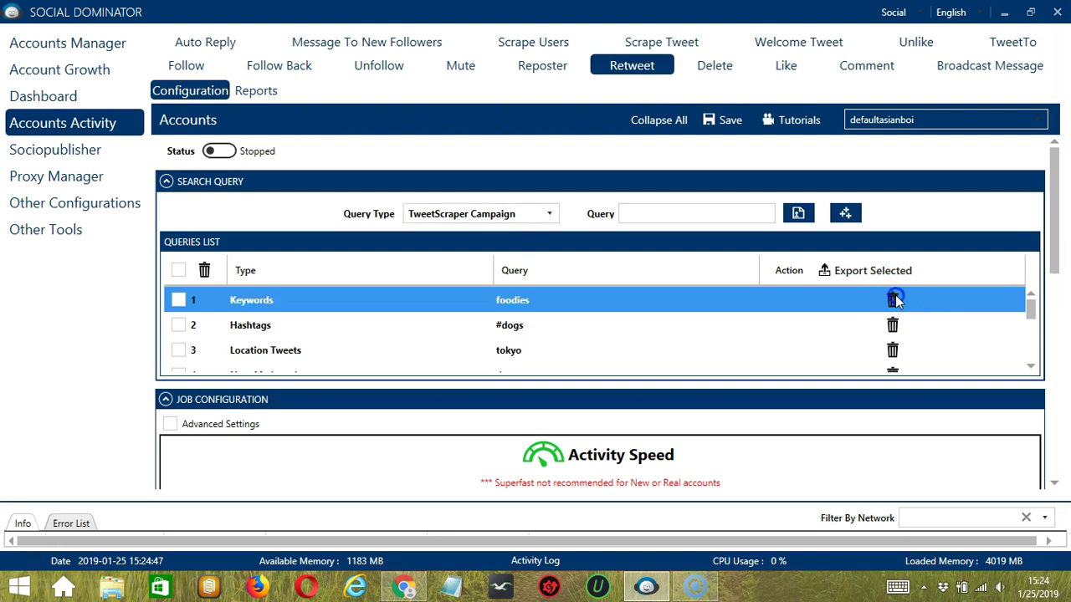
click(893, 299)
click(799, 303)
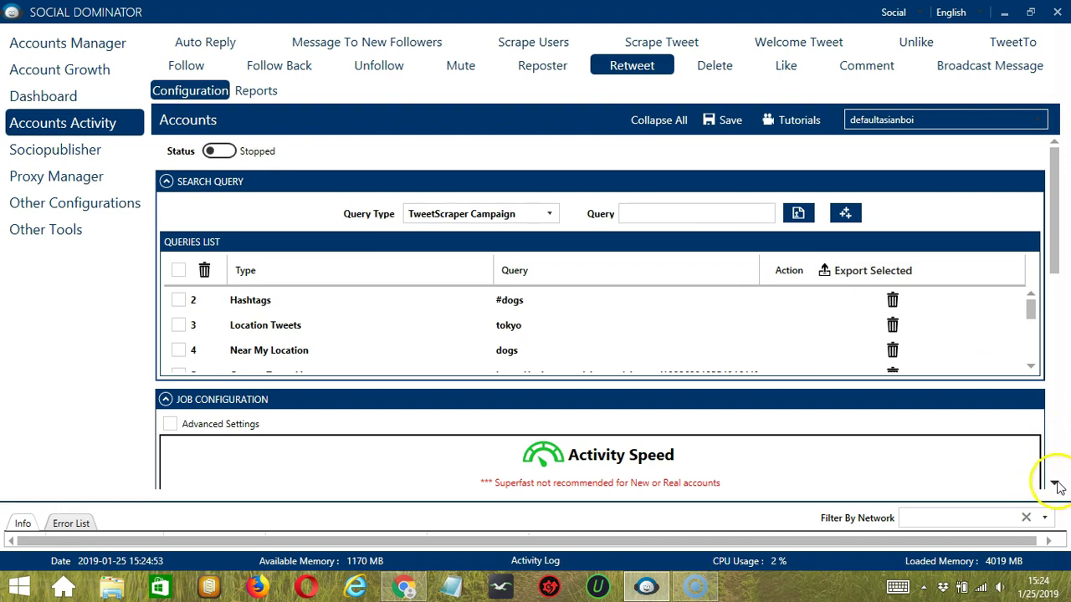
scroll(1054, 480, down, 6)
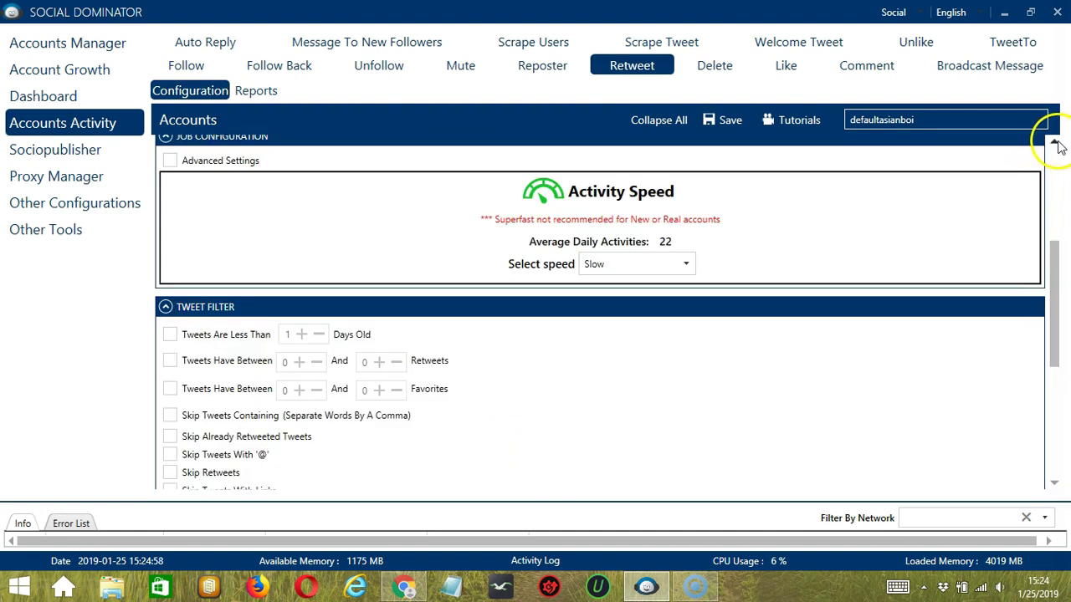
Set the Job Configuration speed to Superfast, giving 107 average daily activities
click(1055, 140)
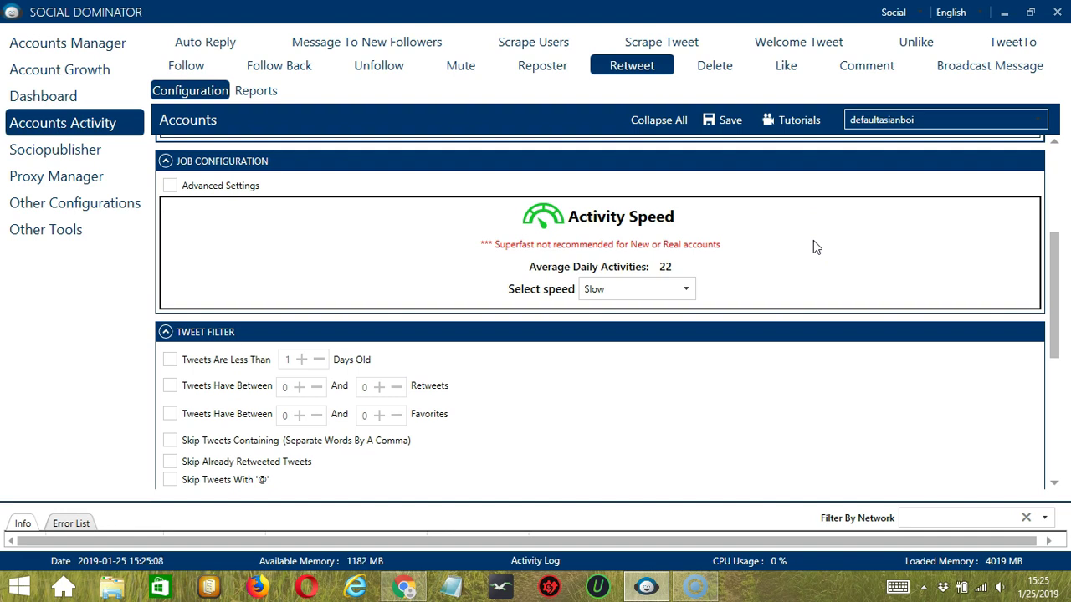
click(795, 244)
click(603, 288)
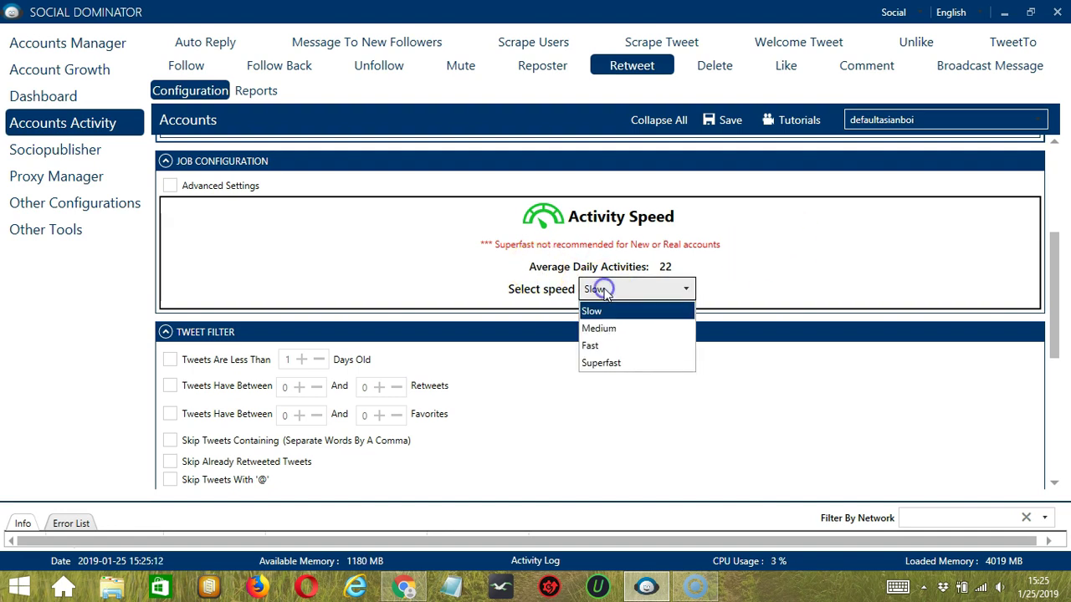
click(615, 328)
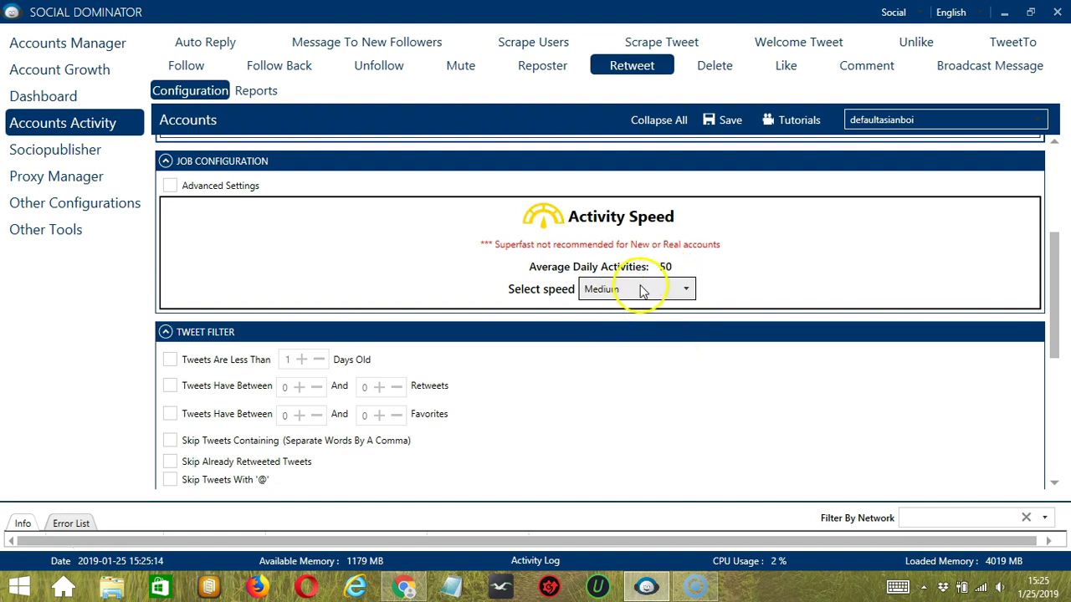
click(642, 290)
click(595, 348)
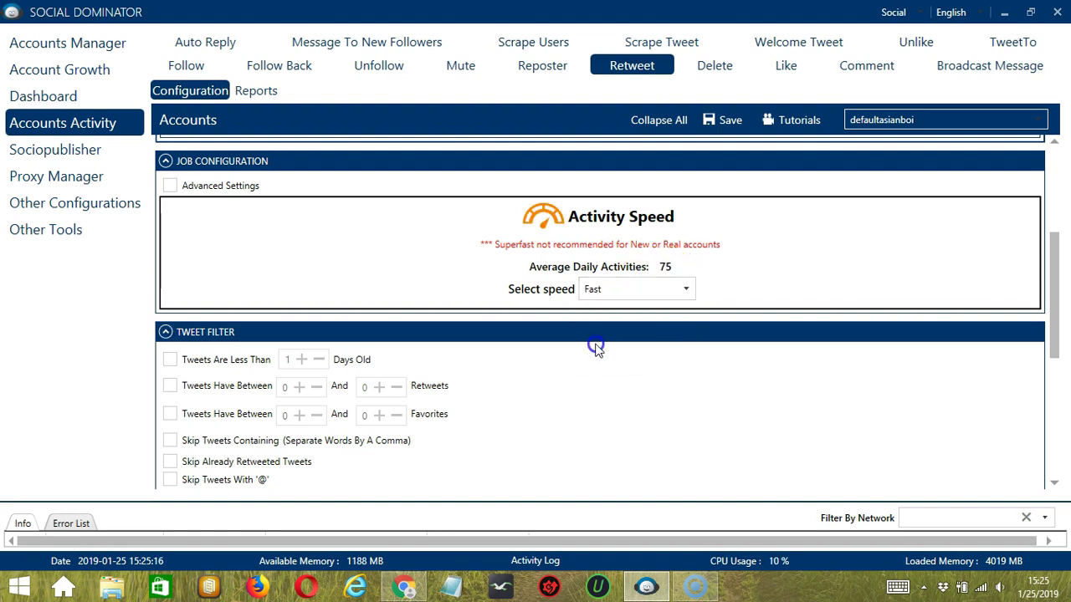
click(642, 295)
click(619, 361)
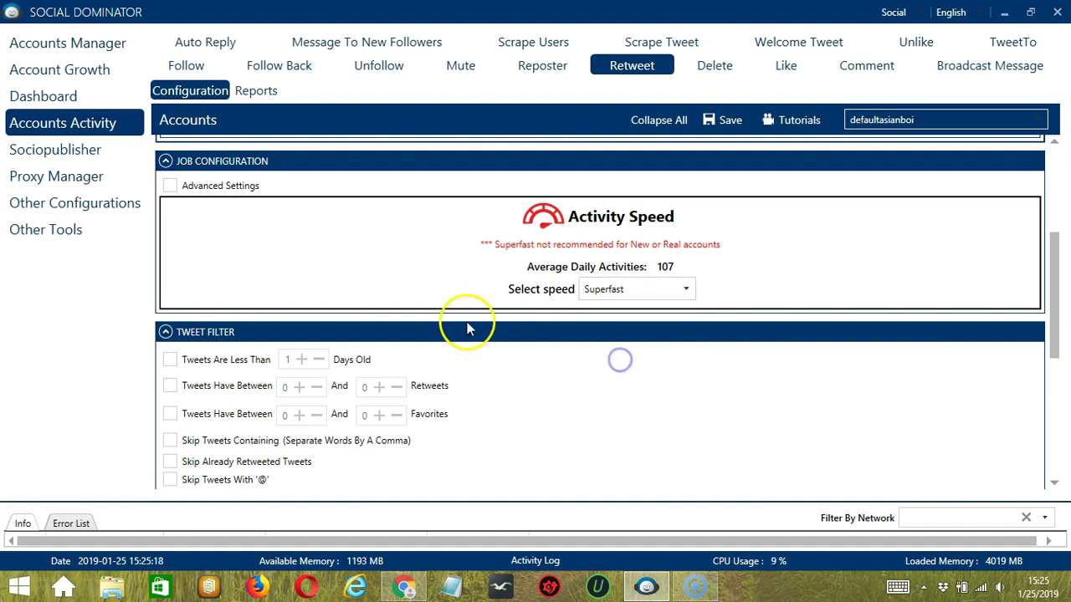
Turn on Advanced Settings and Increase Each Day With for the Retweet job (95–120 daily, 600–800 weekly)
click(171, 186)
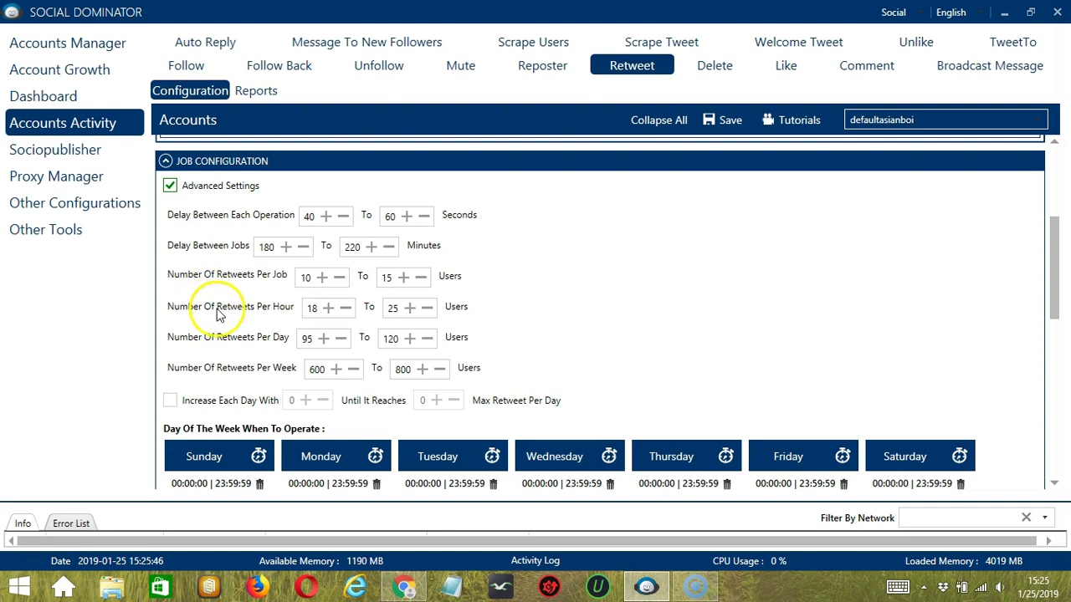
click(170, 401)
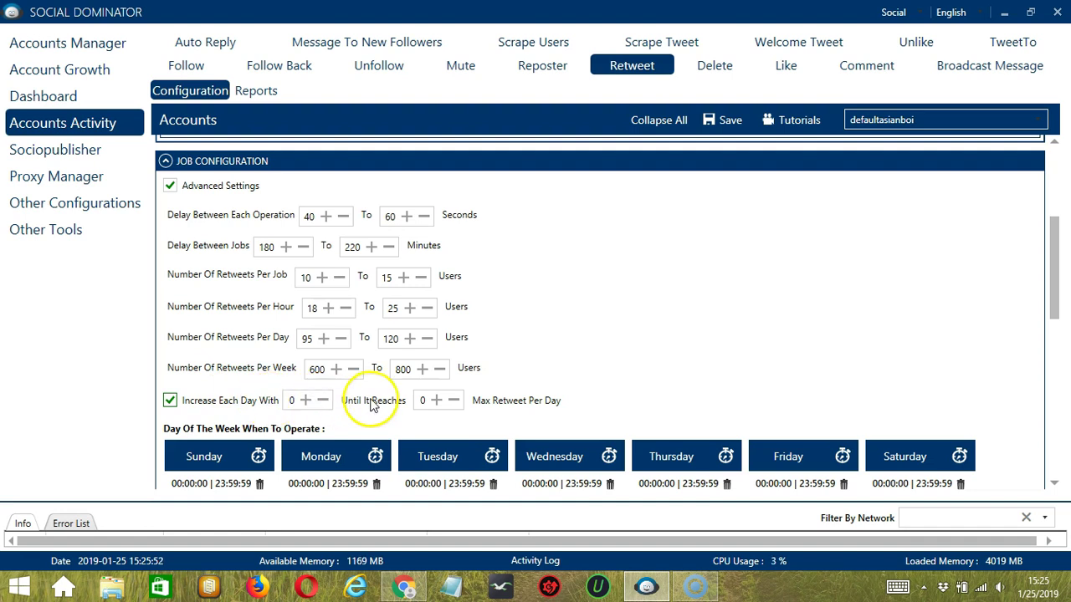
click(1054, 483)
click(1053, 483)
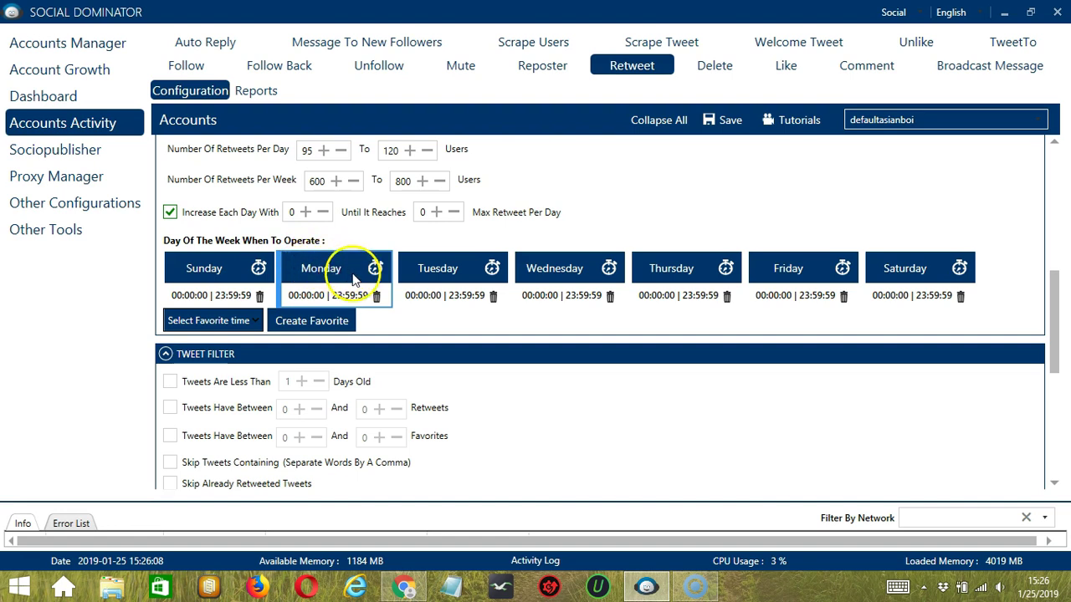
Add a Monday interval from 00:00:00 to 01:59:59 by editing the end time to AM
click(378, 292)
click(374, 300)
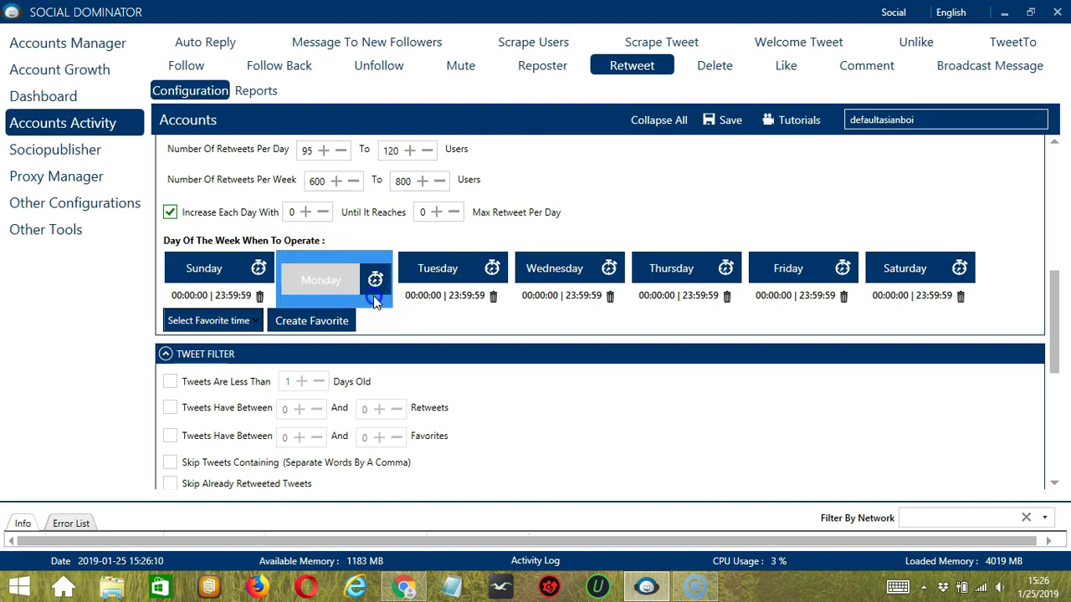
click(320, 286)
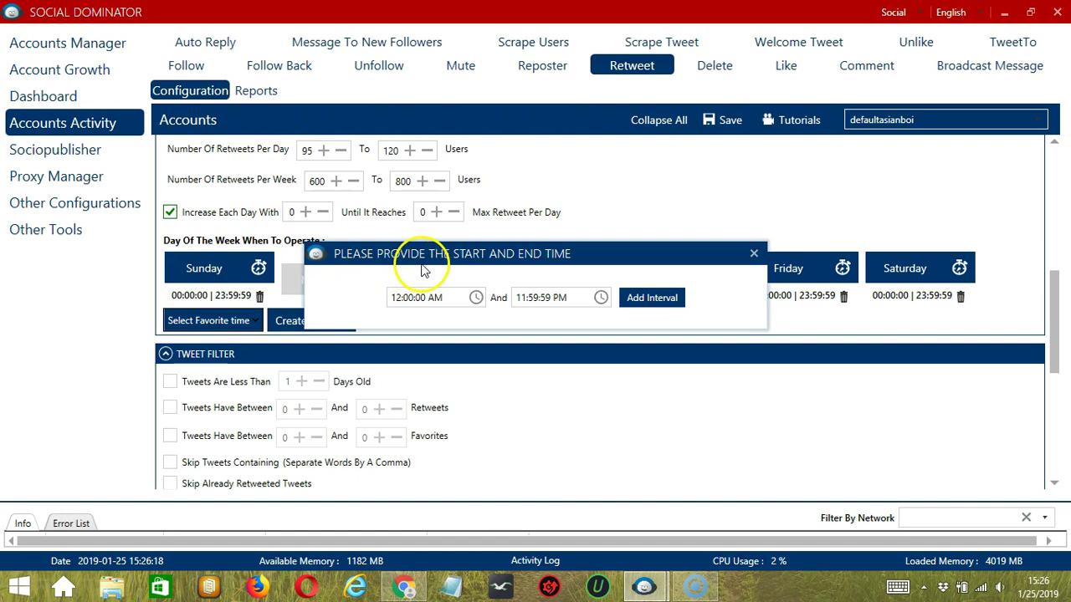
click(515, 297)
click(517, 297)
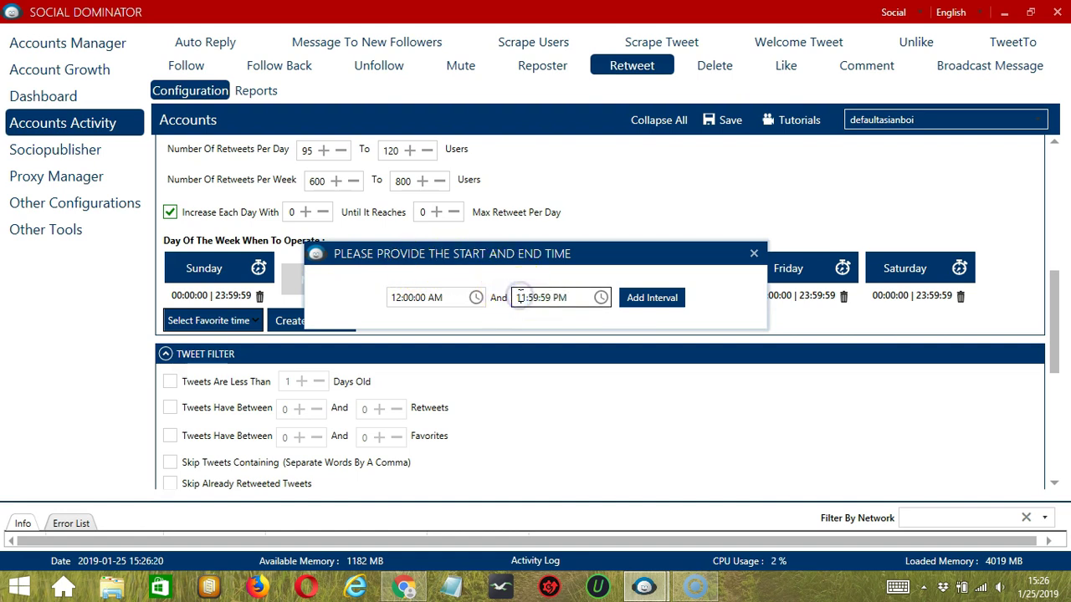
key(Delete)
click(548, 297)
key(BackSpace)
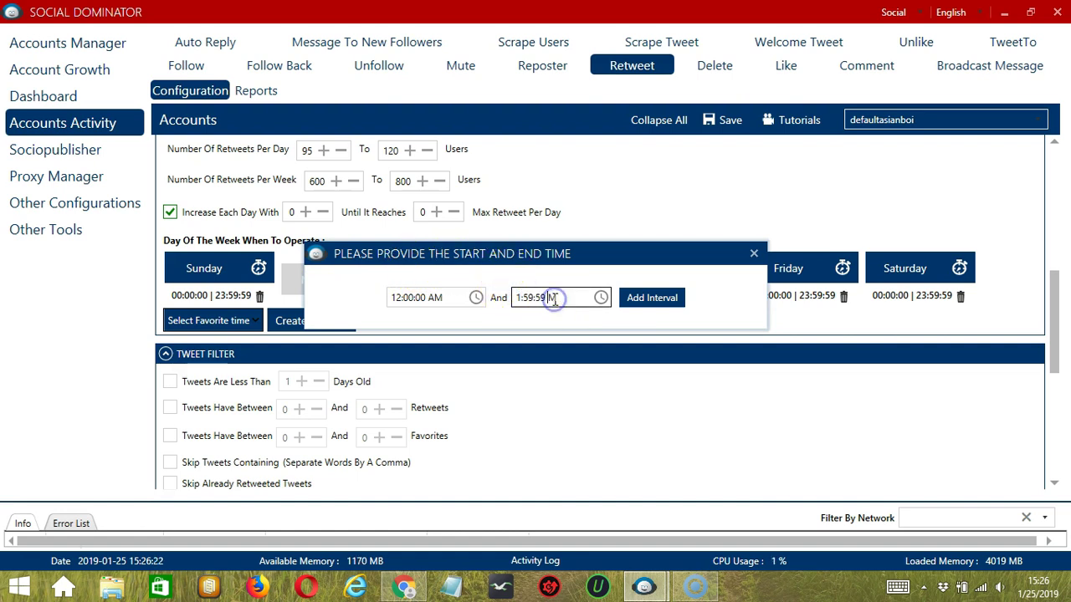
text(A)
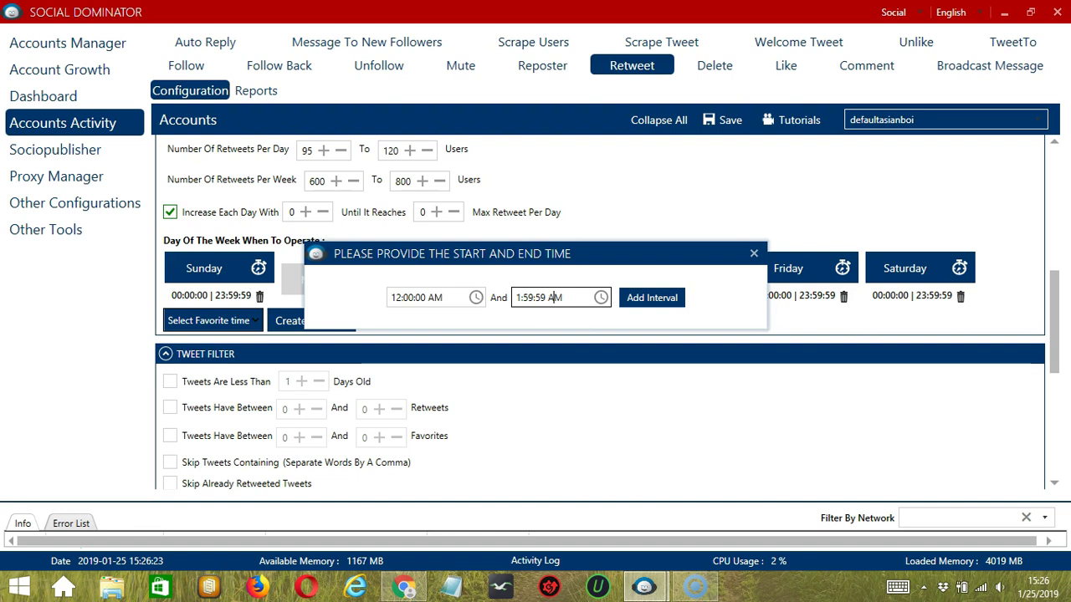
click(645, 302)
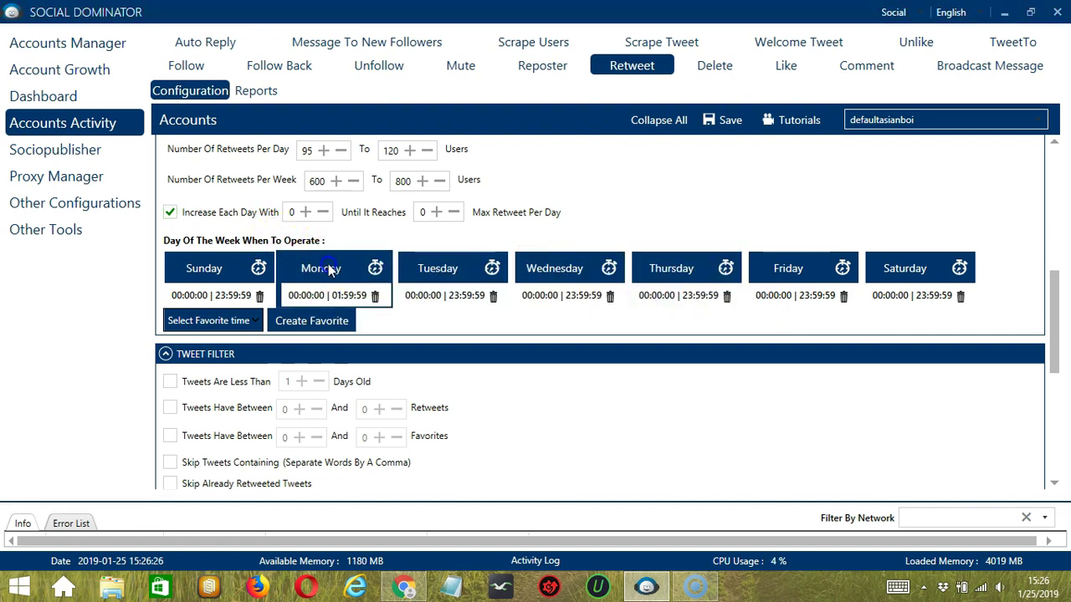
Add the second Monday interval from 02:00:00 to 23:59:59
click(348, 290)
click(393, 297)
double_click(393, 297)
click(398, 297)
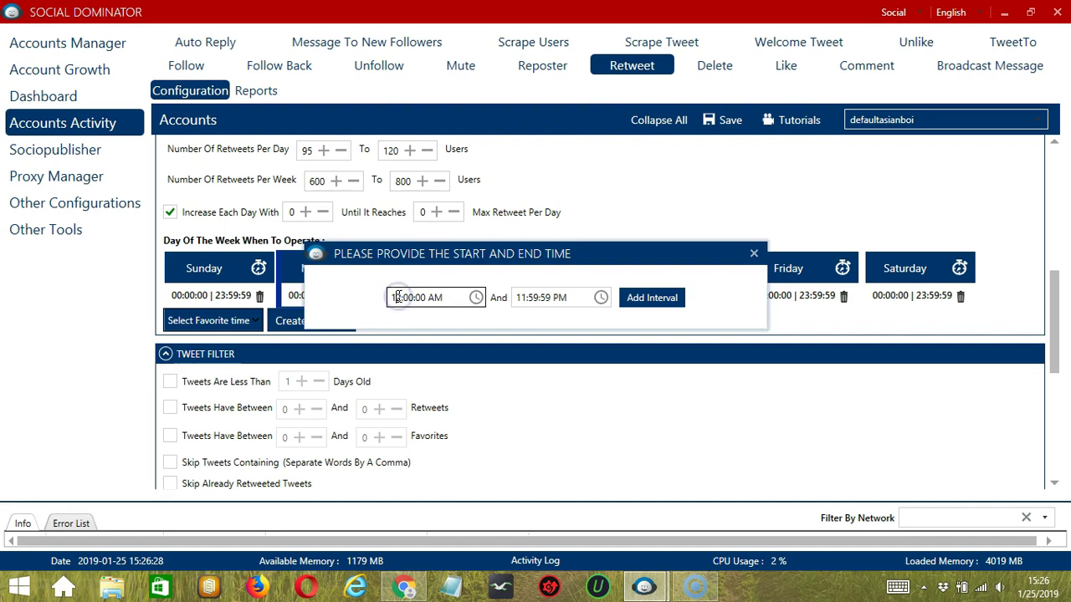
key(BackSpace)
click(644, 298)
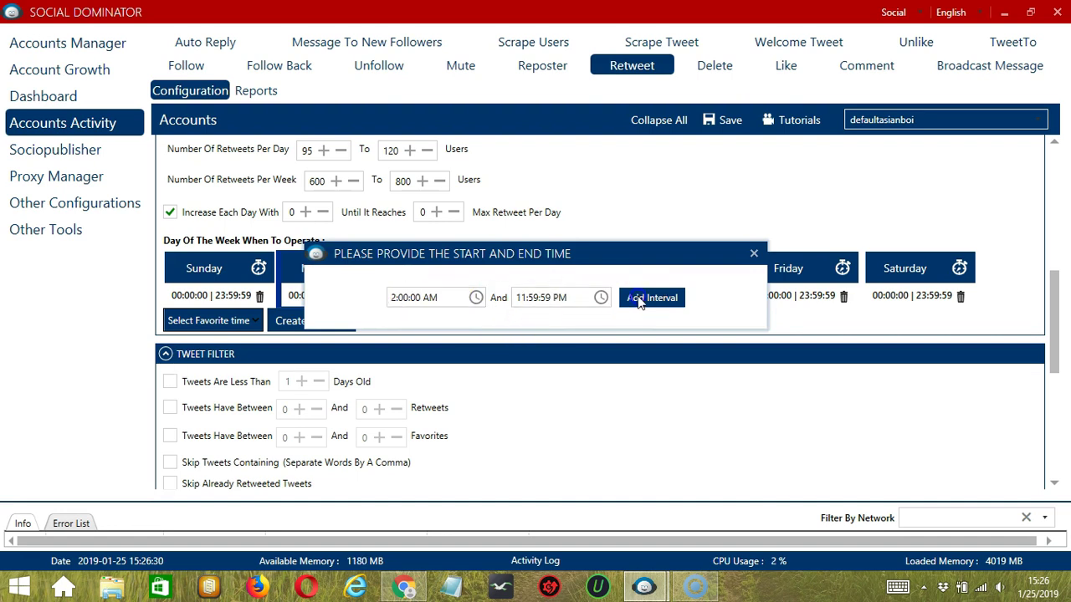
click(322, 295)
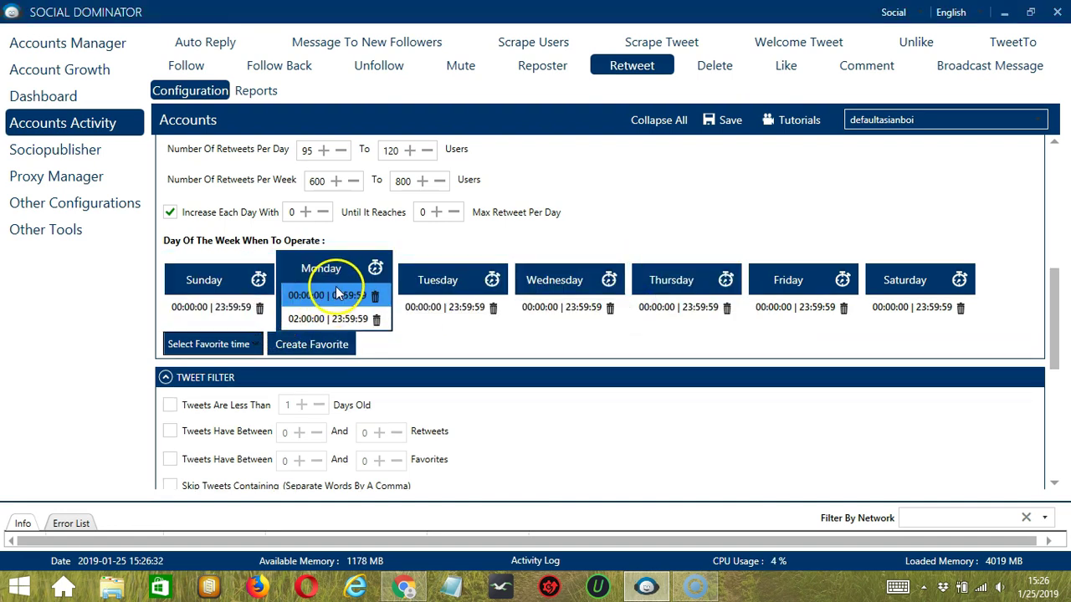
Save the schedule as favorite time 'Twitter Retweet' and confirm it appears in the Select Favorite list
click(293, 346)
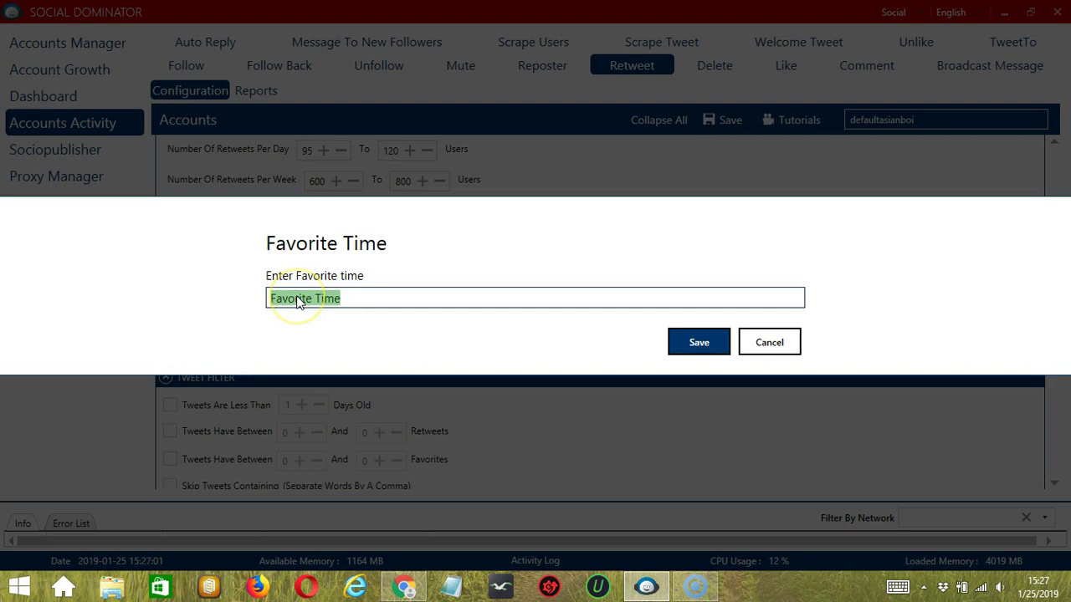
text(Twitter Retwee)
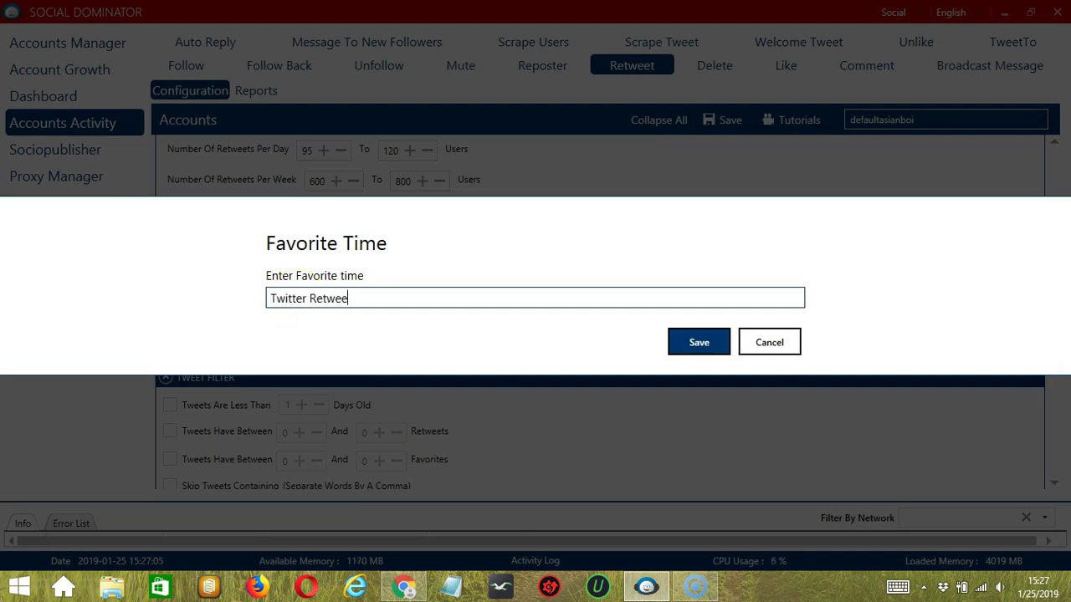
text(t)
click(687, 335)
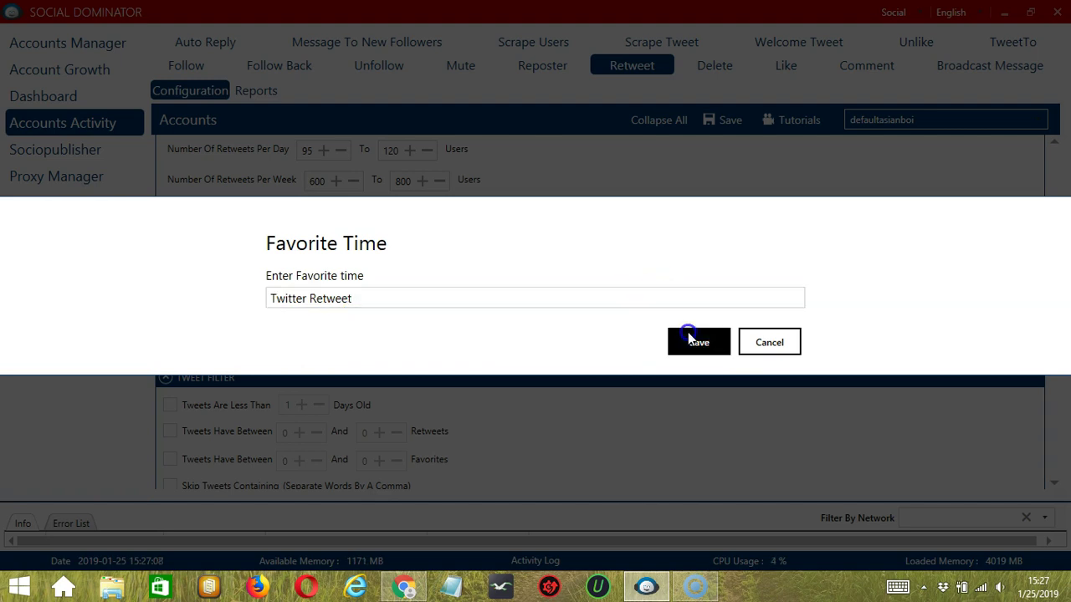
click(247, 347)
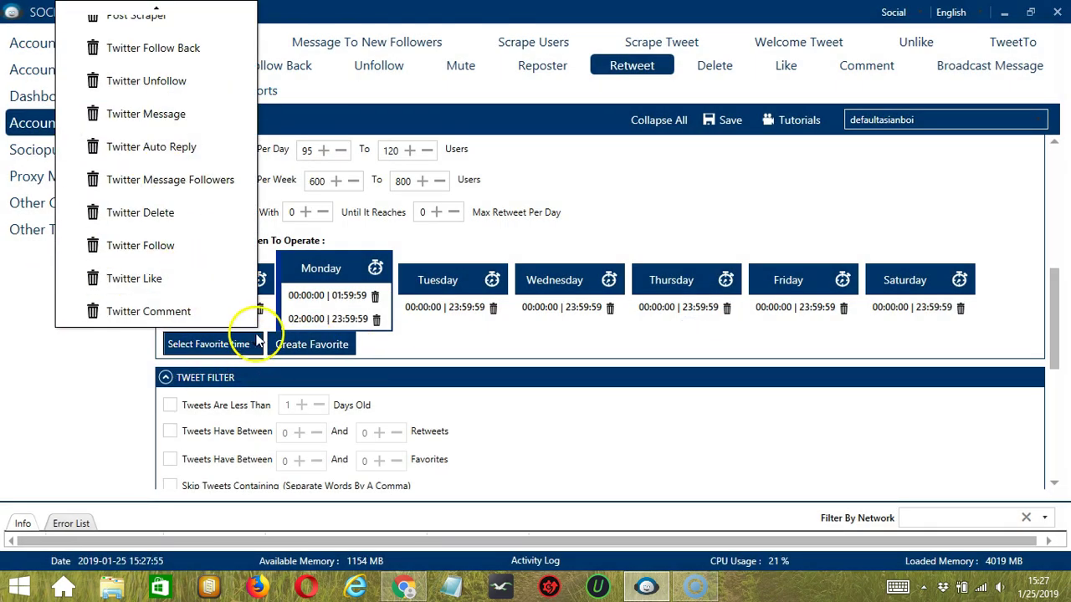
scroll(575, 448, down, 5)
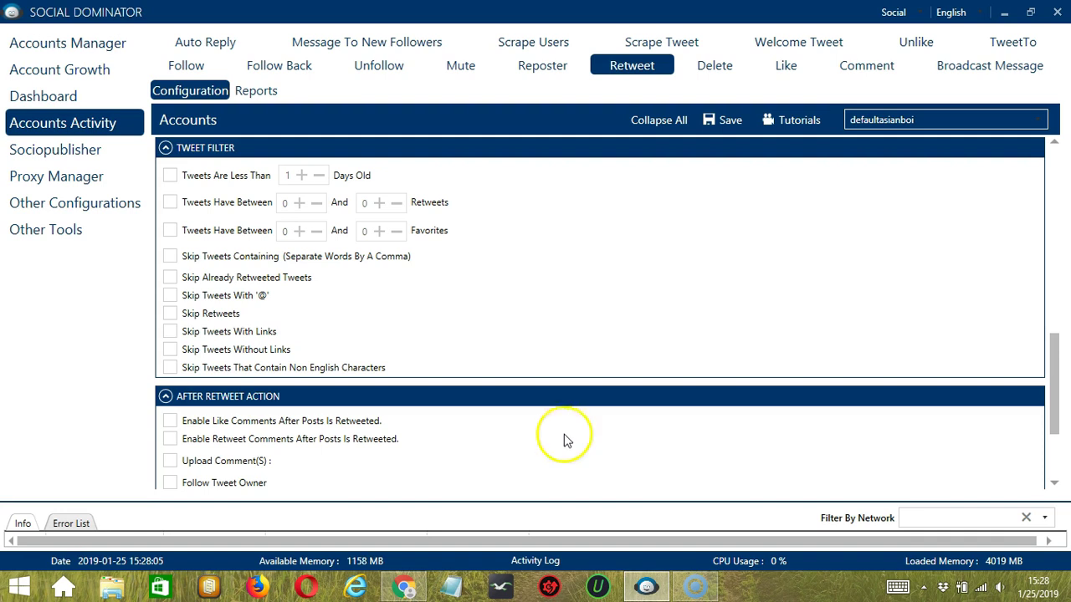
Limit retweets to tweets less than 3 days old and turn on Skip Tweets Containing
click(169, 177)
click(301, 176)
click(301, 176)
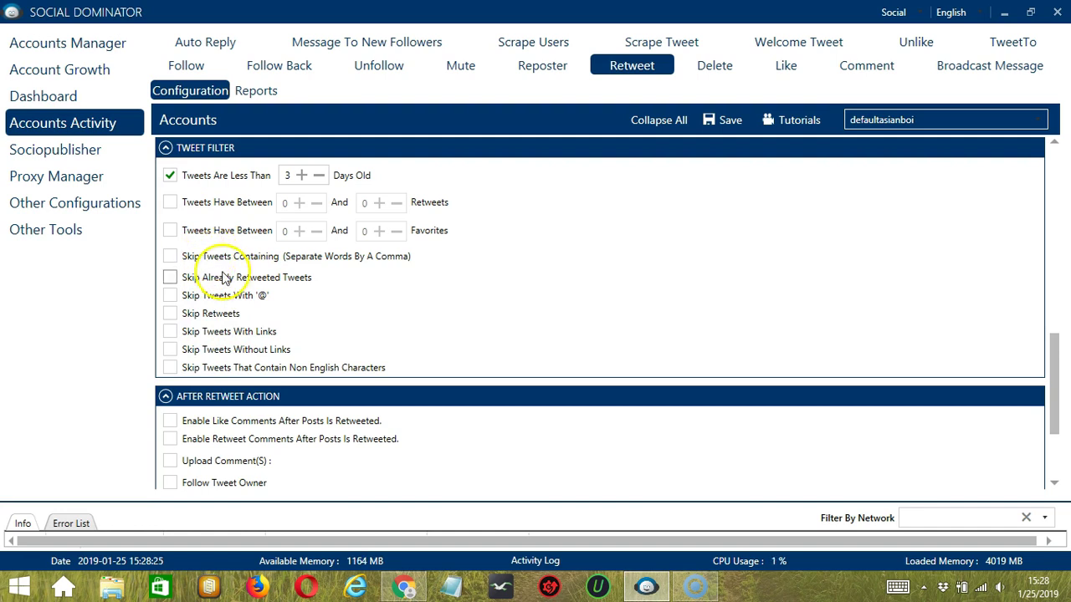
click(170, 258)
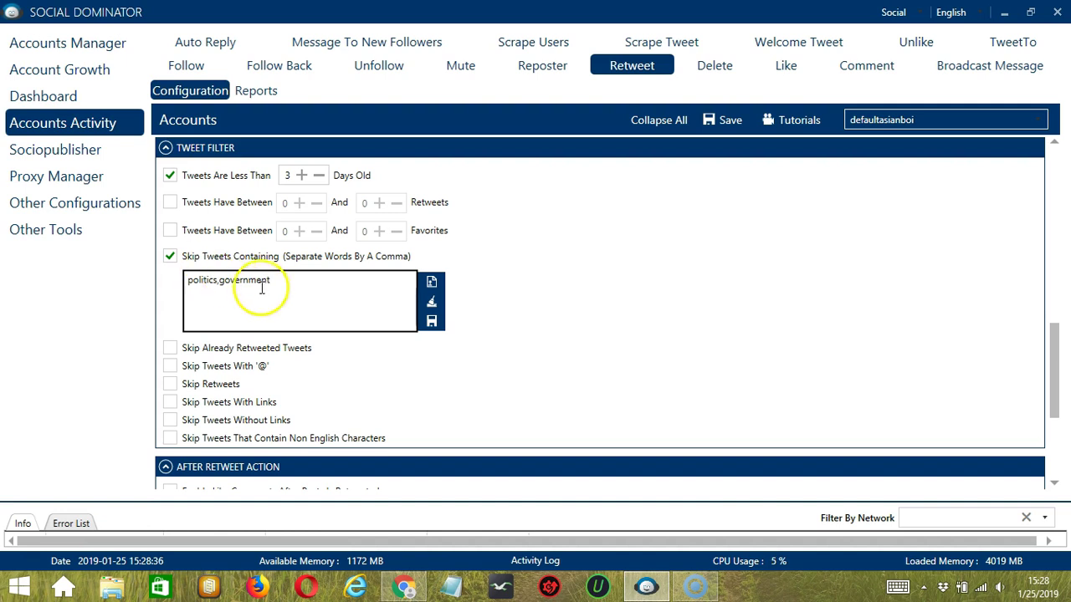
Clear the skip-words list, import words from must not contain.txt, and save the list
click(432, 306)
click(431, 283)
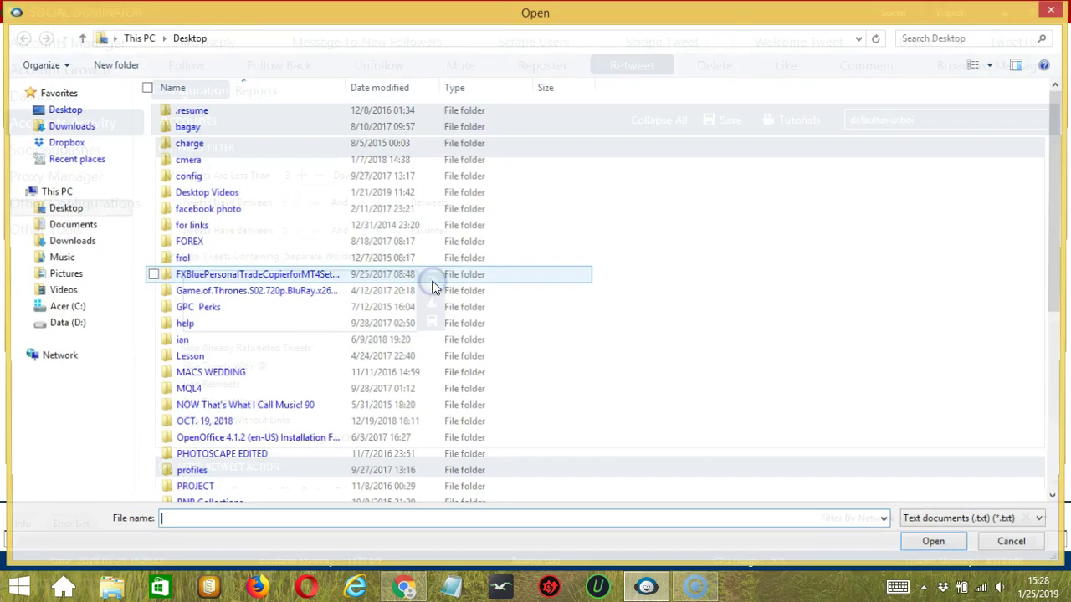
scroll(913, 332, down, 7)
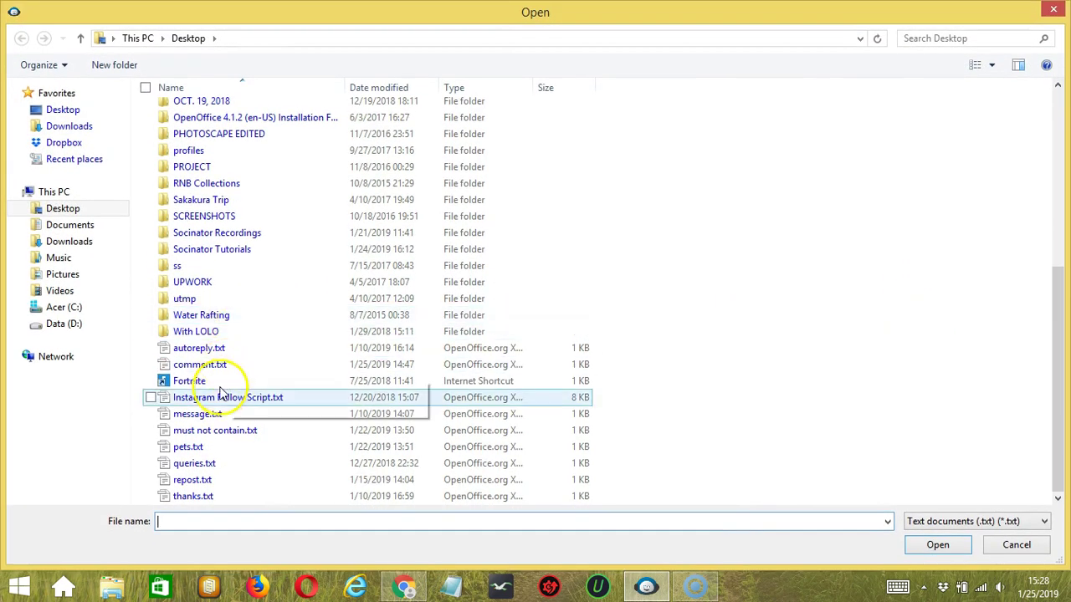
click(223, 431)
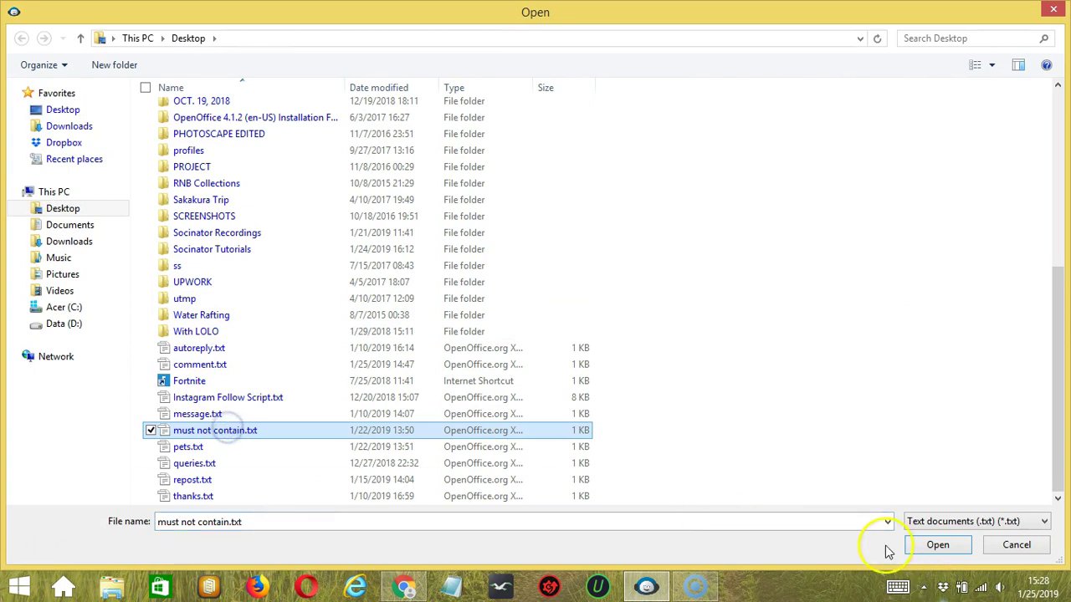
click(927, 546)
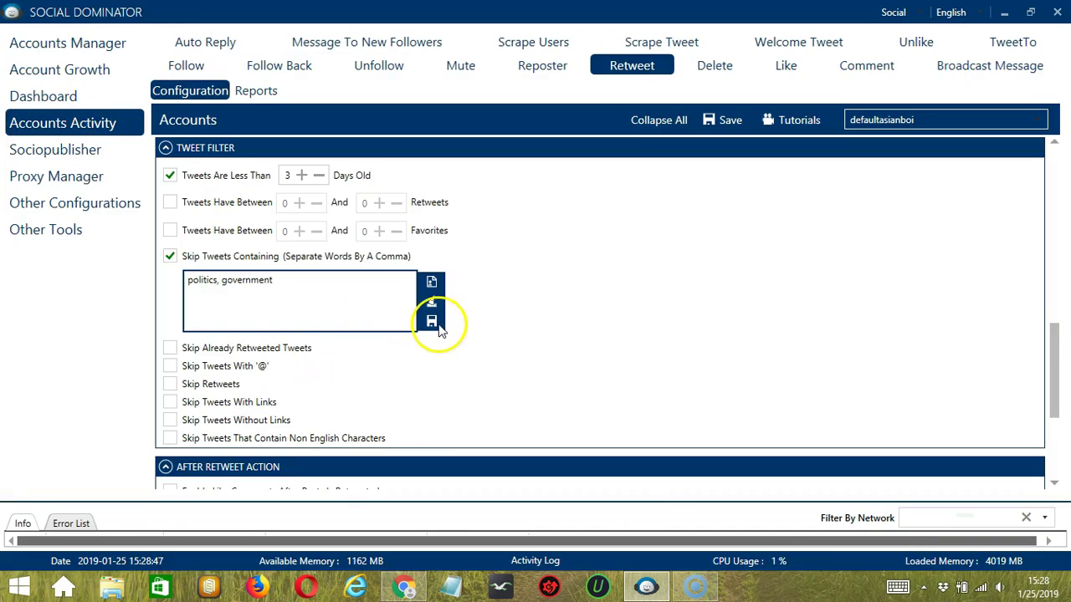
click(432, 321)
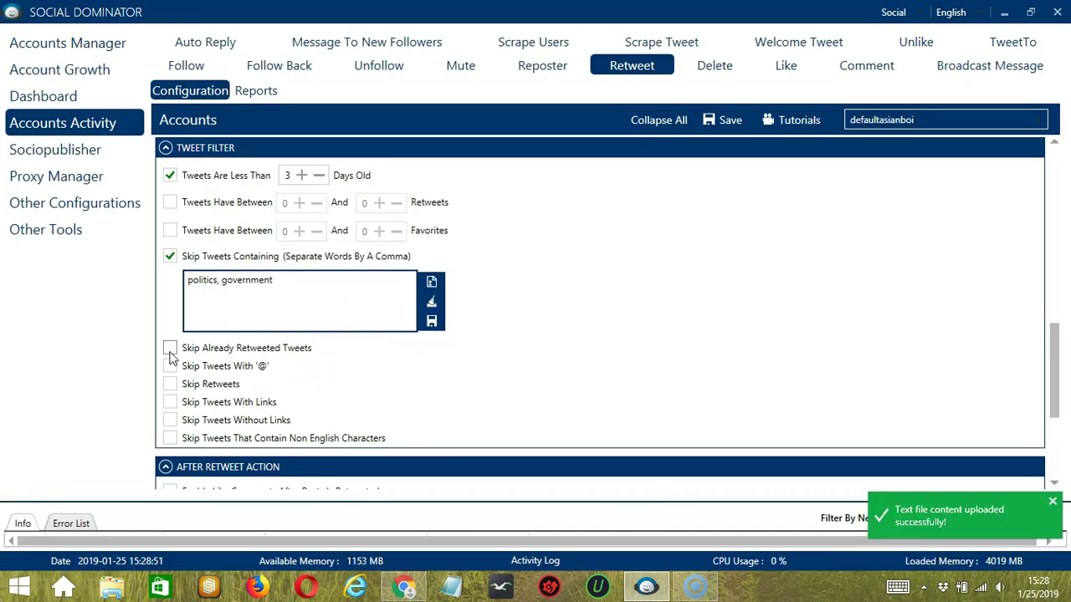
Tick Skip Tweets With '@' in the Tweet Filter section
click(215, 353)
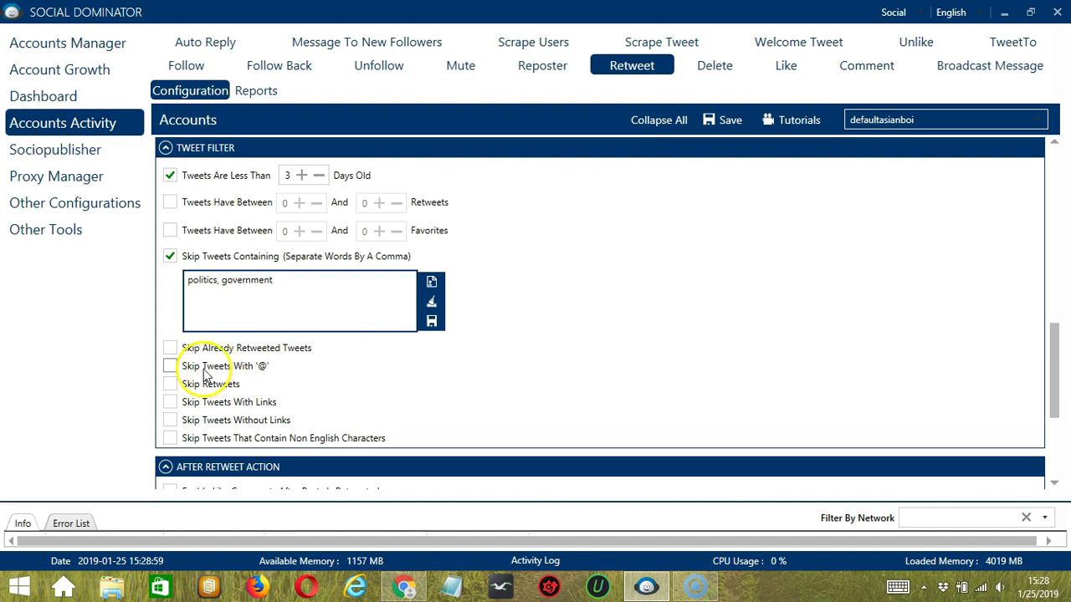
click(171, 368)
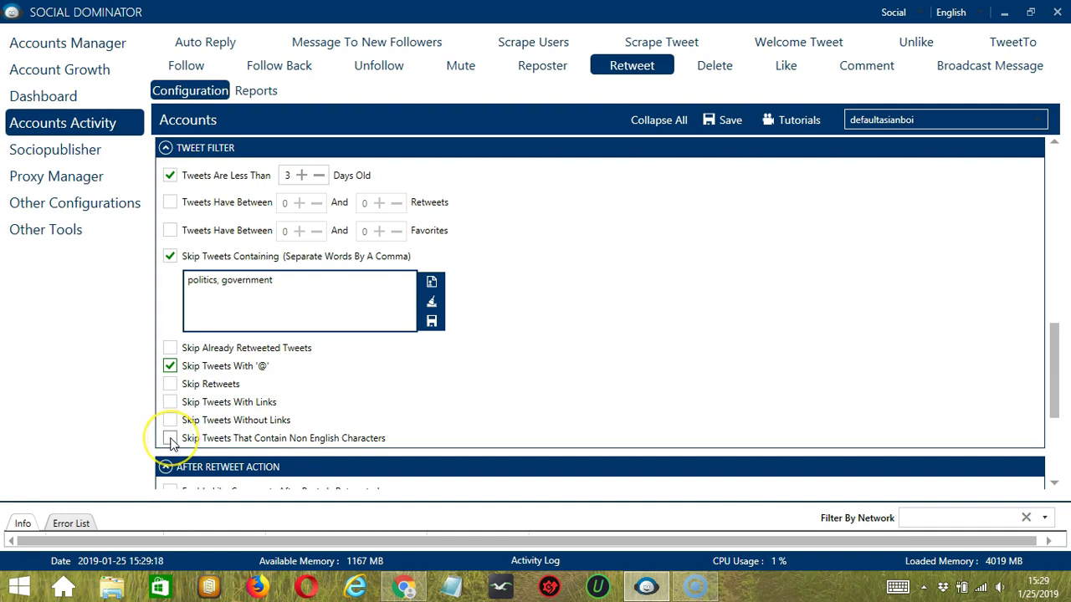
scroll(170, 444, down, 5)
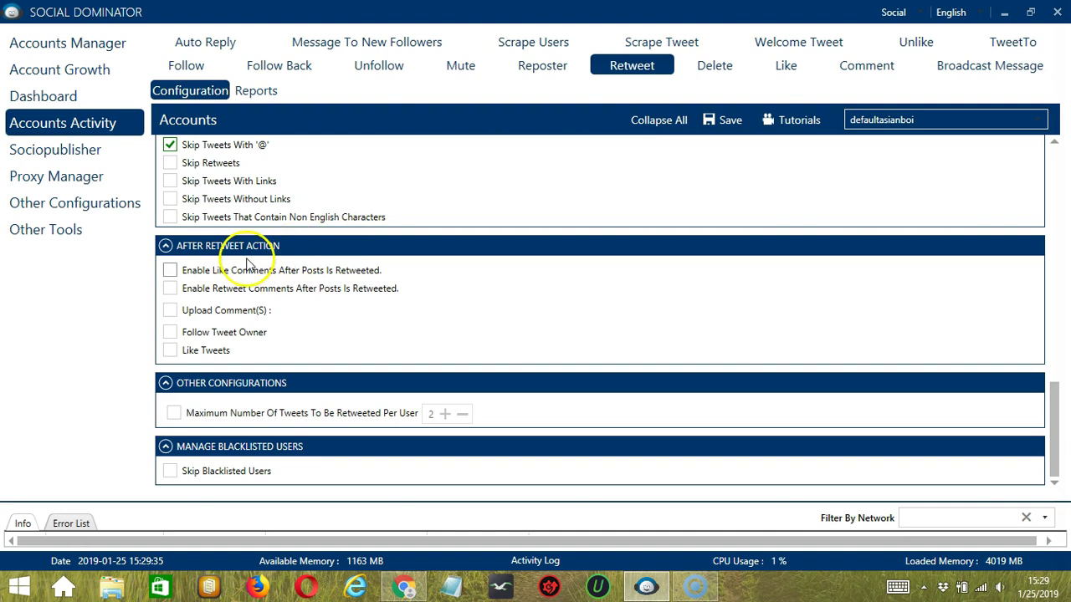
Enable Like Comments, Retweet Comments and Upload Comment(S) as after-retweet actions
click(192, 277)
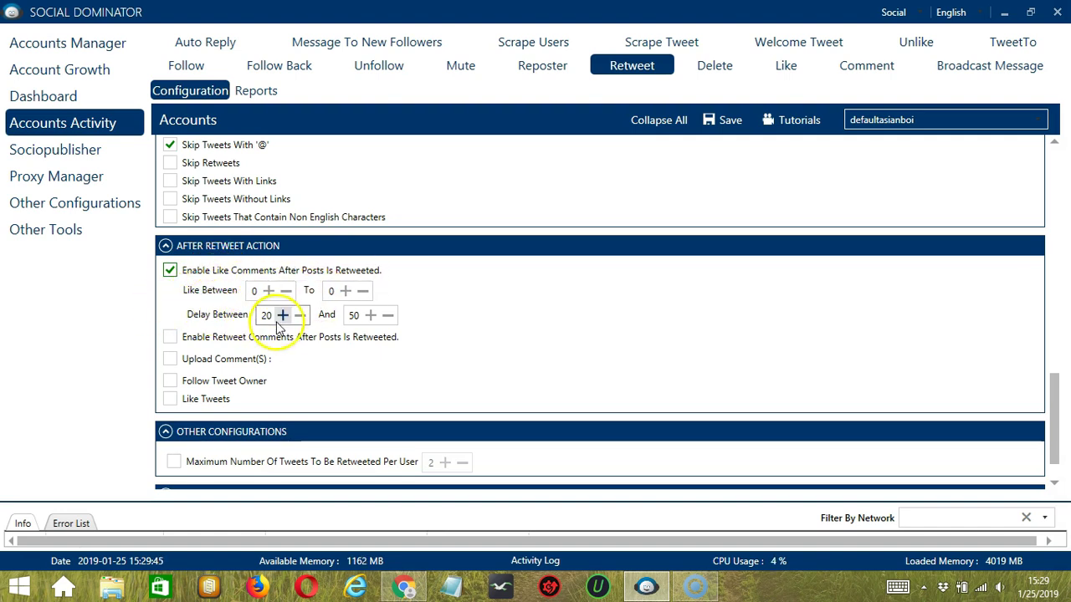
click(165, 337)
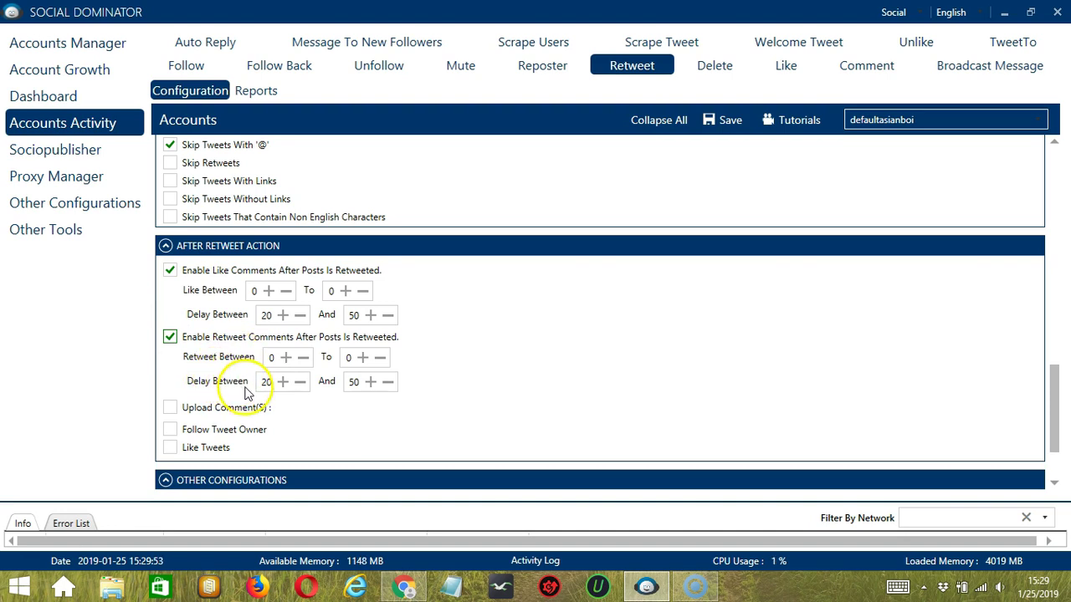
click(209, 416)
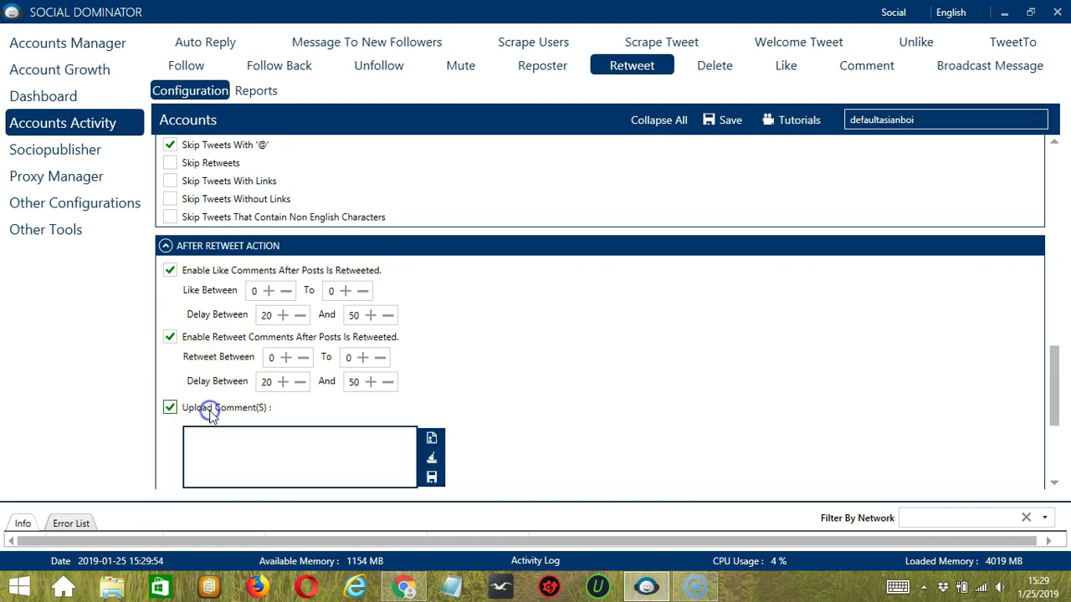
click(1054, 484)
click(1055, 485)
click(1055, 485)
click(1055, 485)
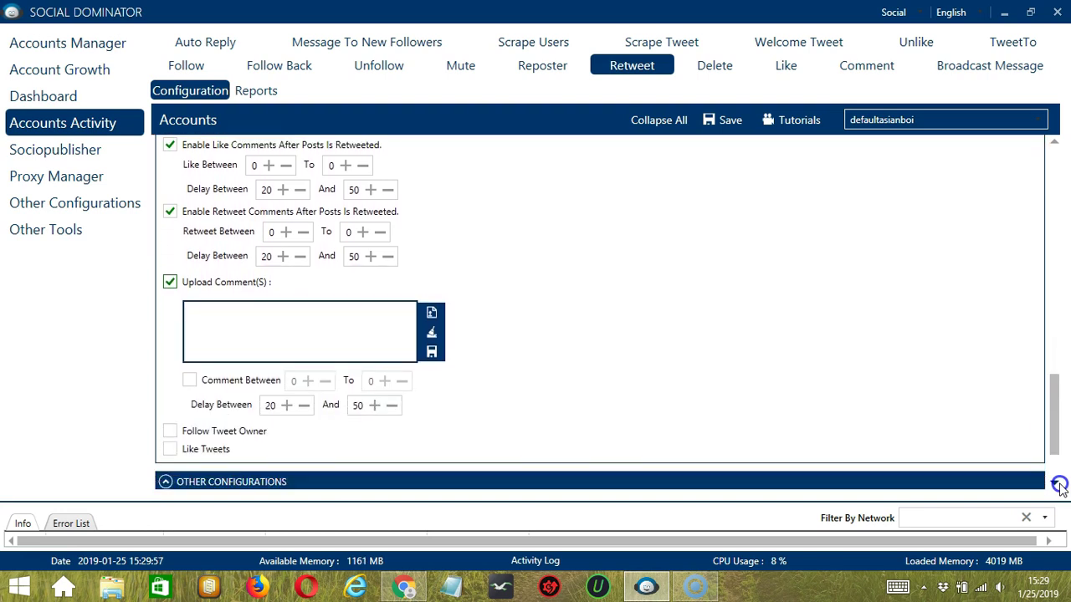
click(1055, 486)
Also turn on Follow Tweet Owner and Like Tweets after each retweet
click(341, 297)
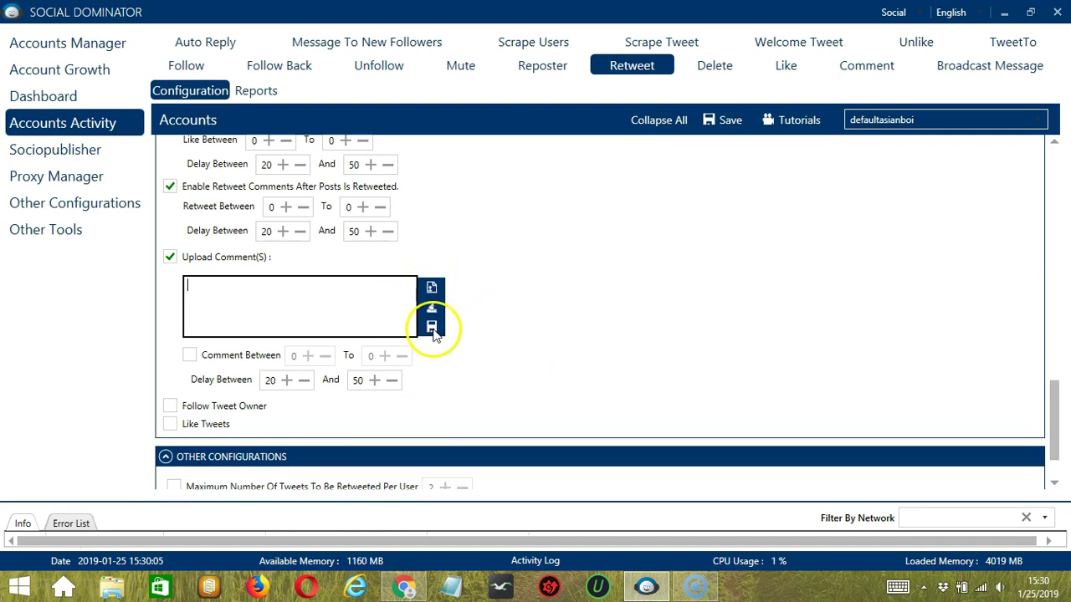
click(178, 408)
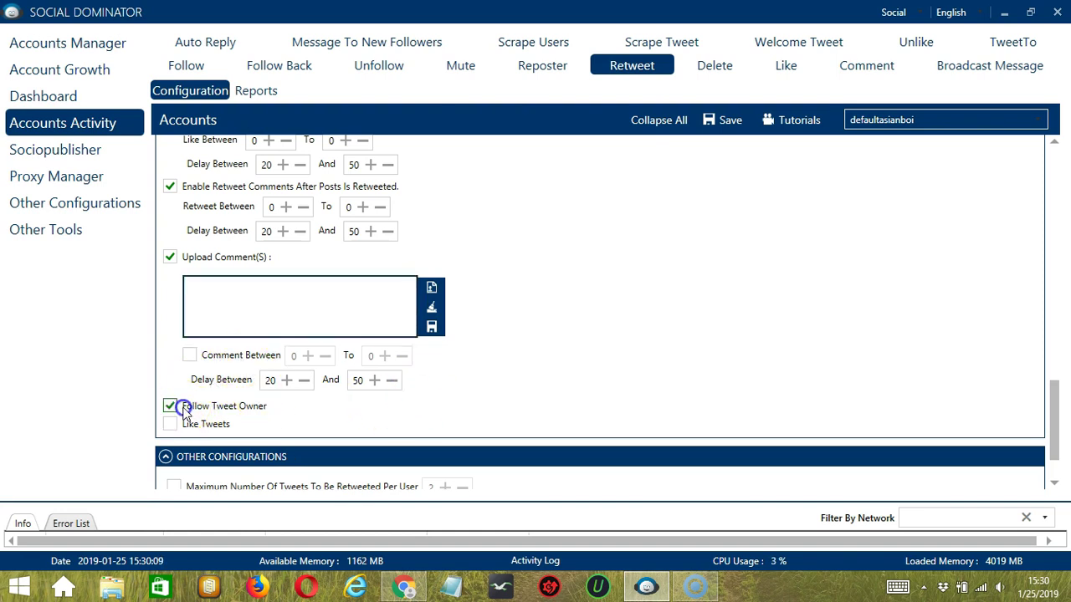
click(1055, 486)
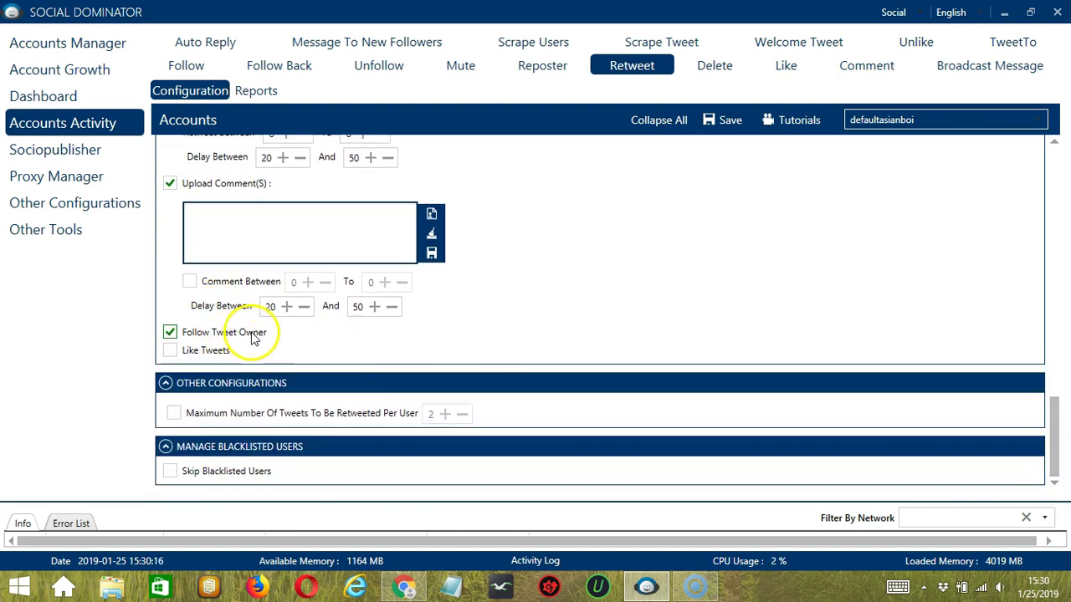
click(170, 351)
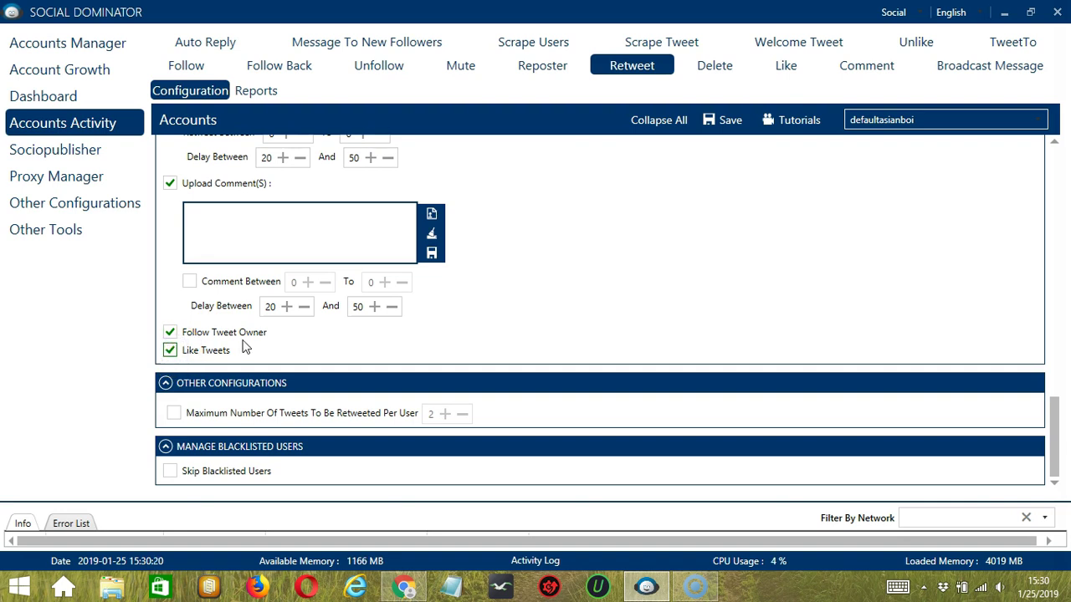
Cap retweets at 2 tweets per user and turn on Skip Blacklisted Users
click(174, 415)
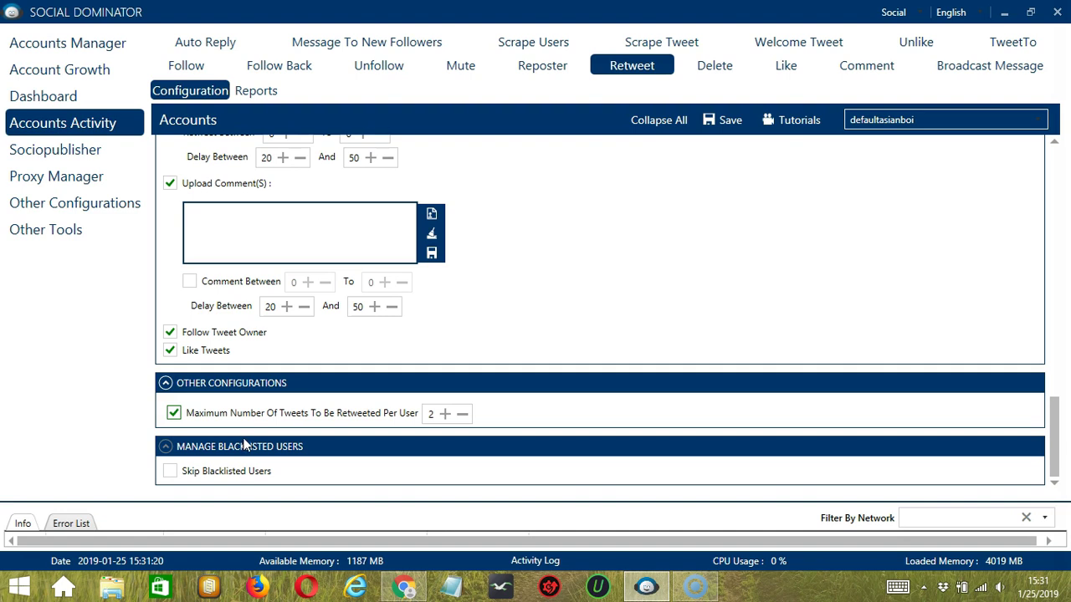
click(170, 472)
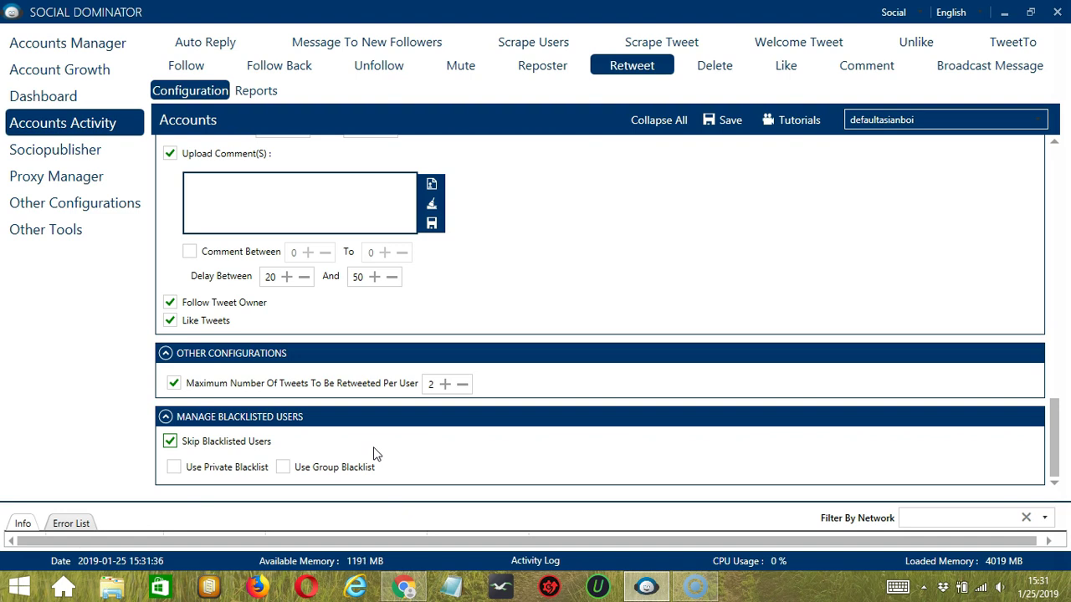
Save the Retweet configuration, dismiss the success message, and switch the activity status to Active
drag(1054, 439, 1051, 149)
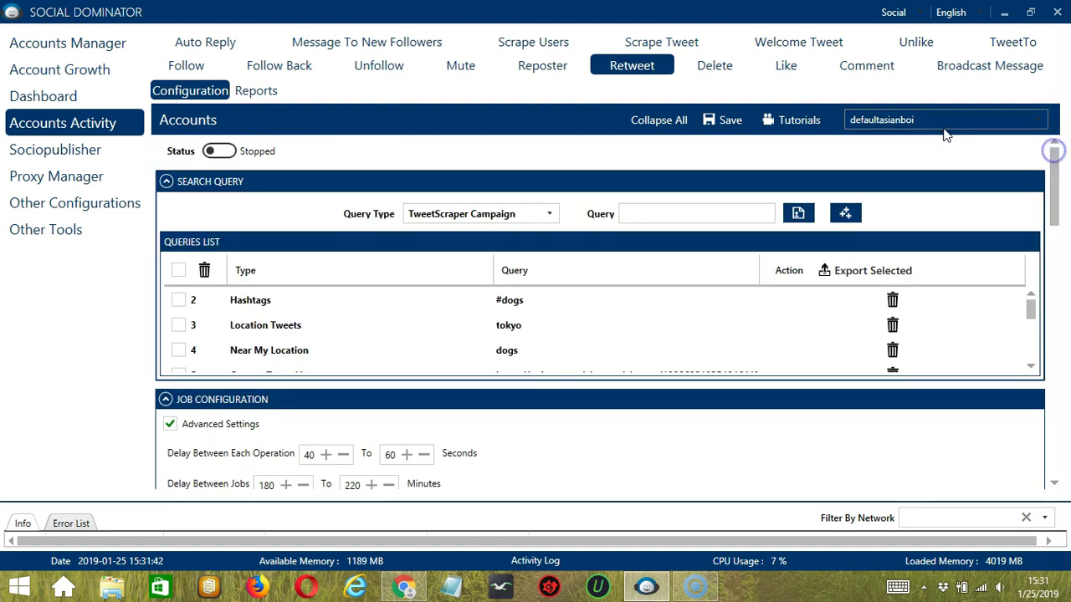
click(724, 122)
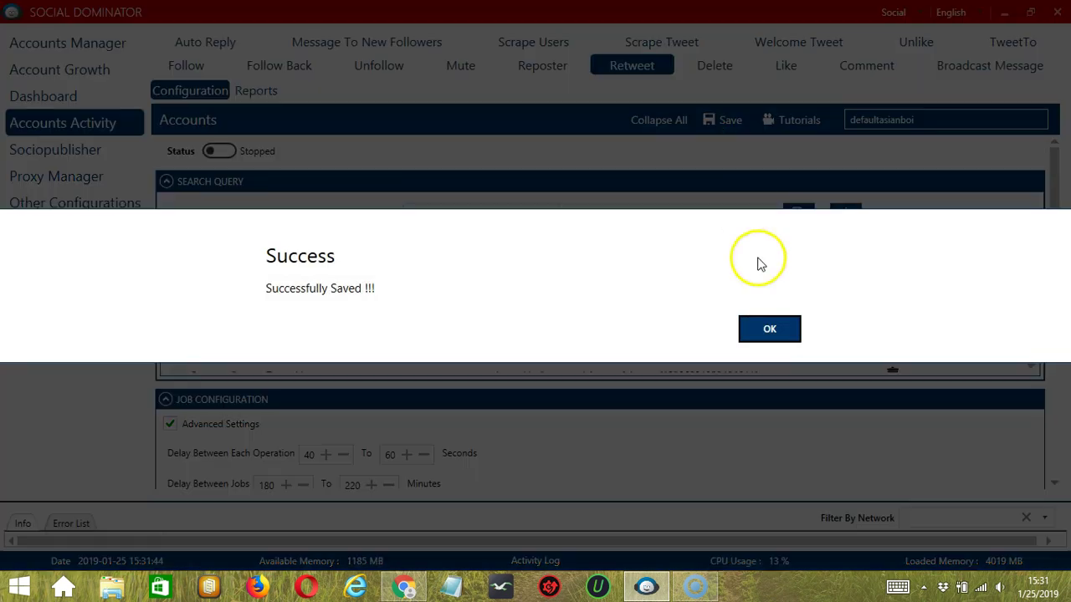
click(784, 328)
click(219, 150)
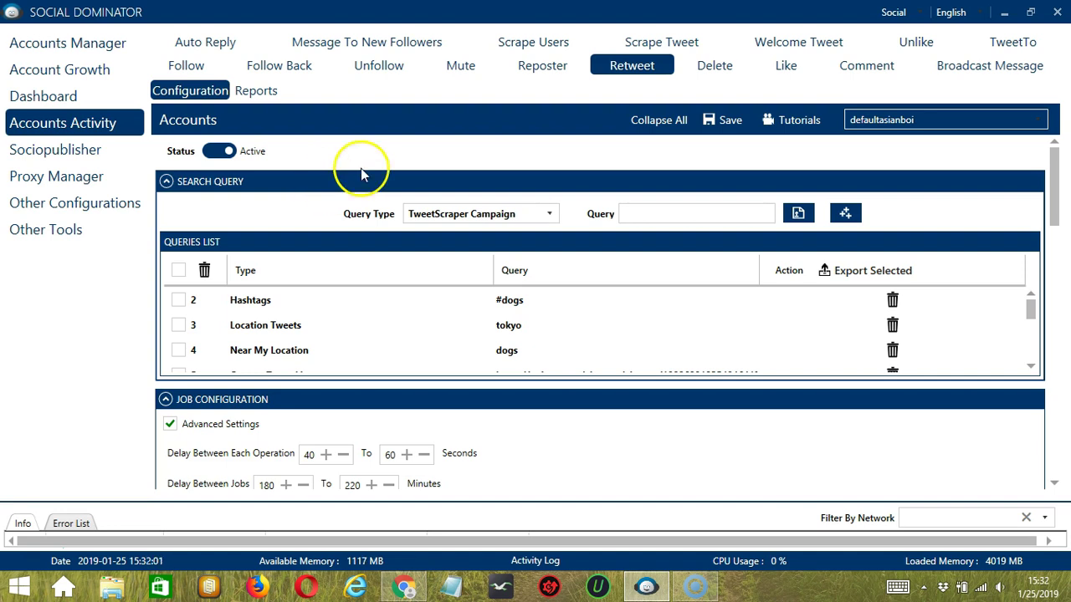
click(920, 12)
click(923, 10)
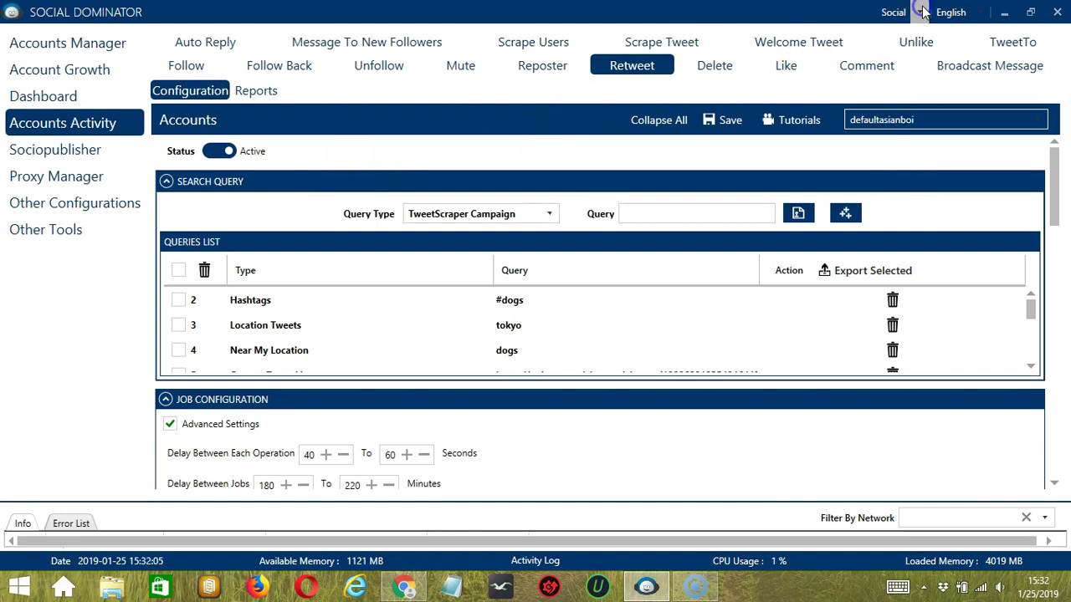
Switch the app to Twitter and start a new Poster > Retweet campaign
click(923, 11)
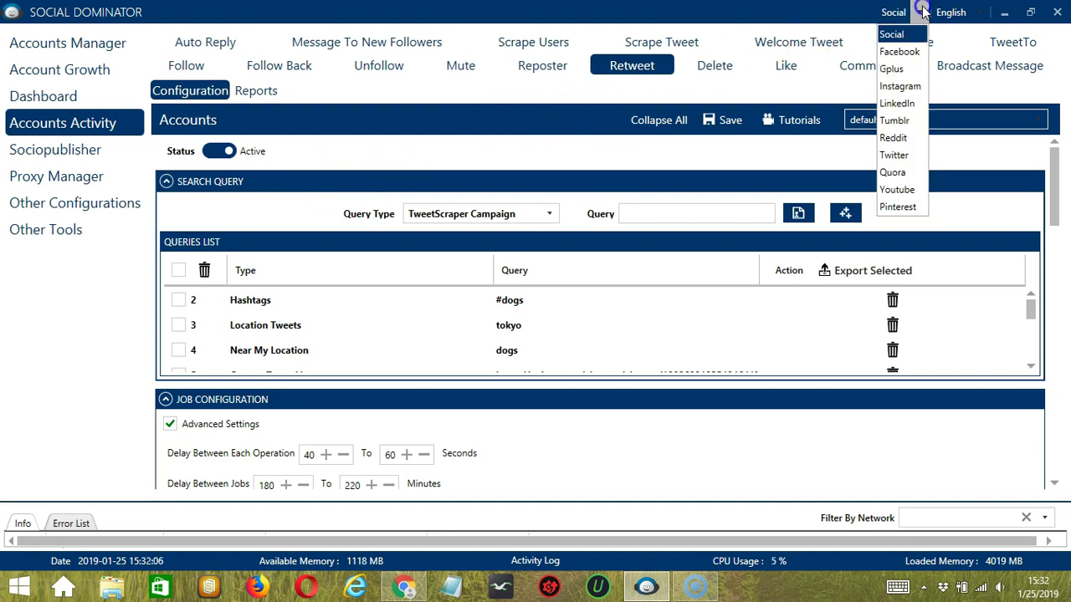
click(894, 155)
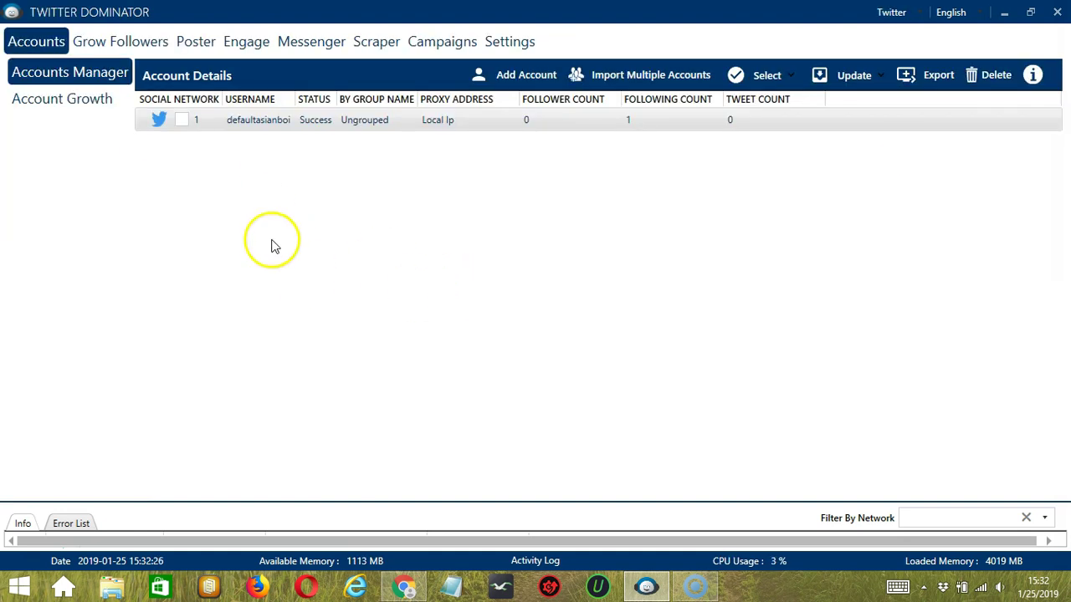
click(194, 43)
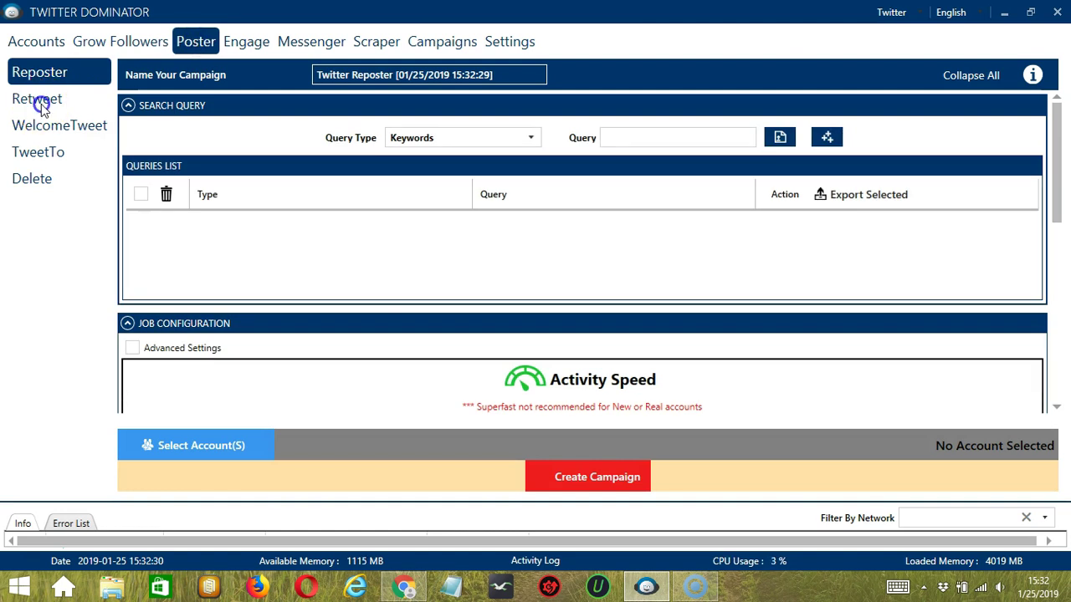
click(41, 104)
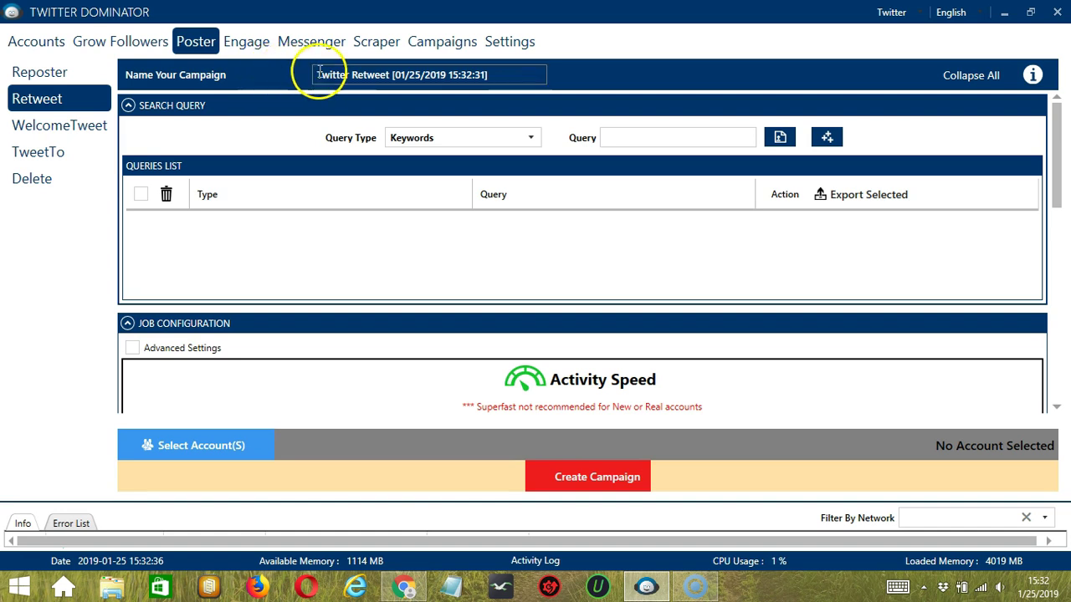
Add a Specific User Tweets query for the target user's handle
click(466, 137)
scroll(438, 313, down, 2)
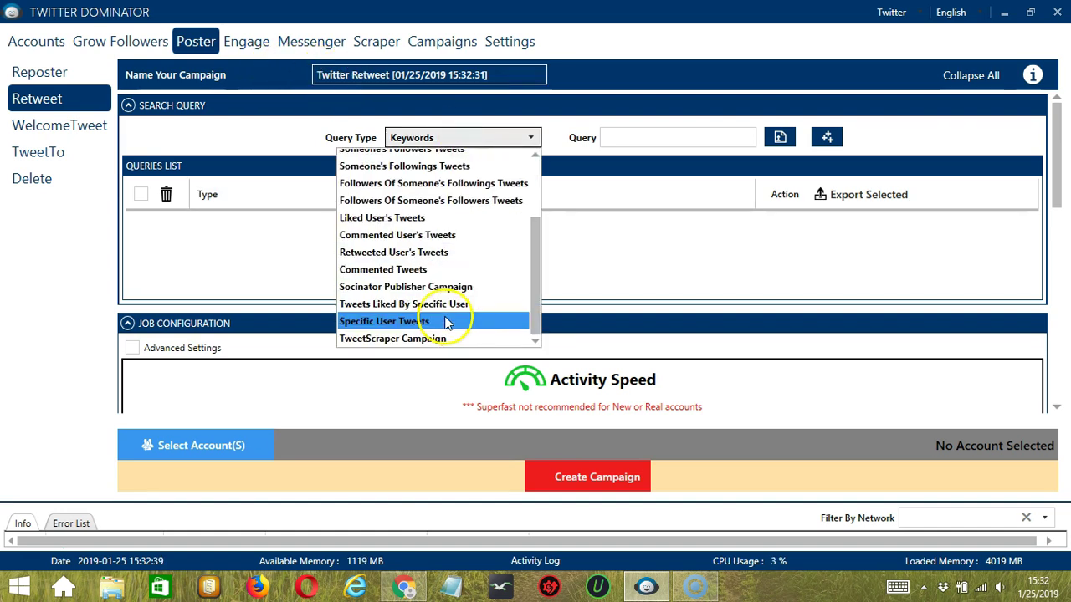
click(427, 325)
click(639, 140)
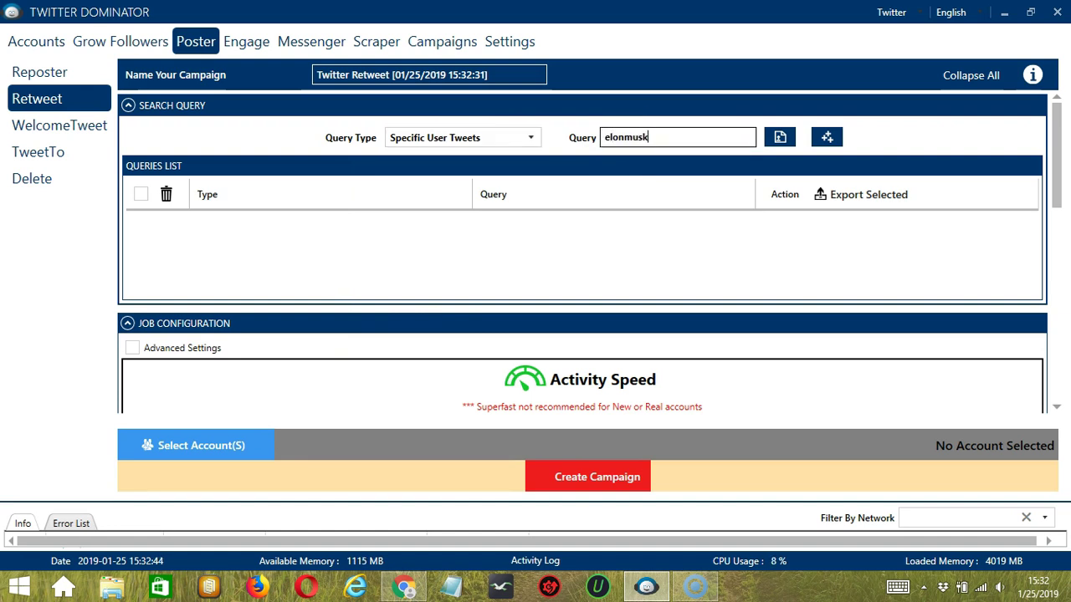
click(827, 137)
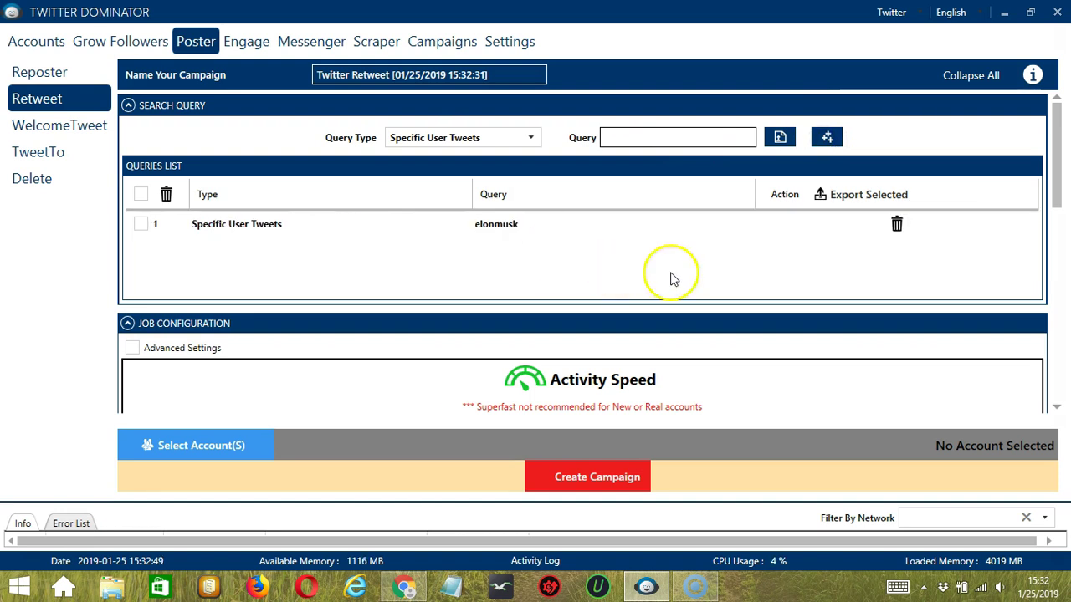
click(1057, 408)
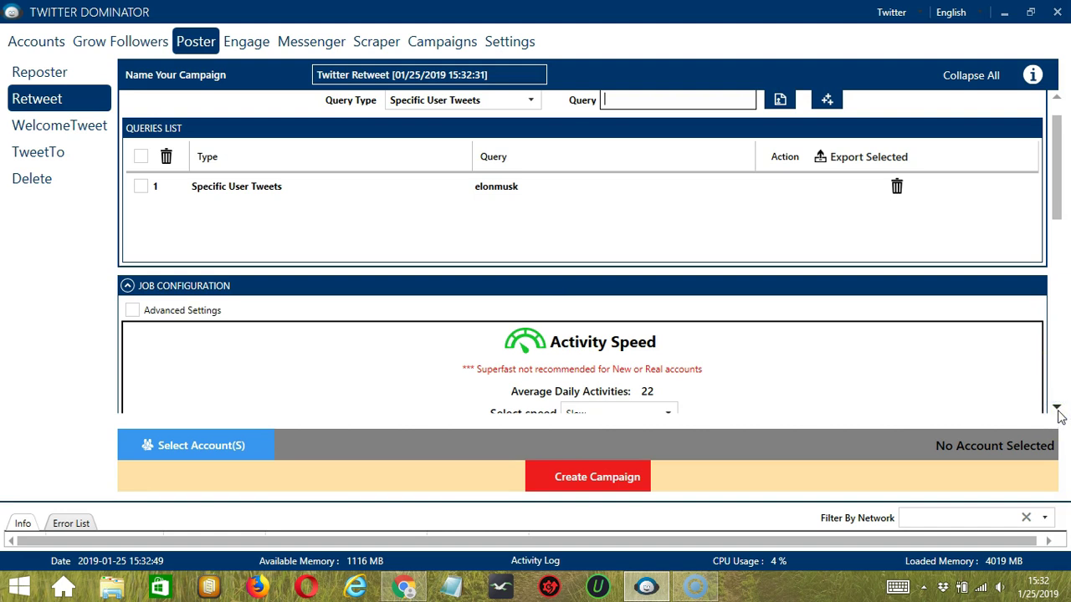
Make the Retweet campaign skip tweets containing '@', links, or non-English characters
click(1057, 408)
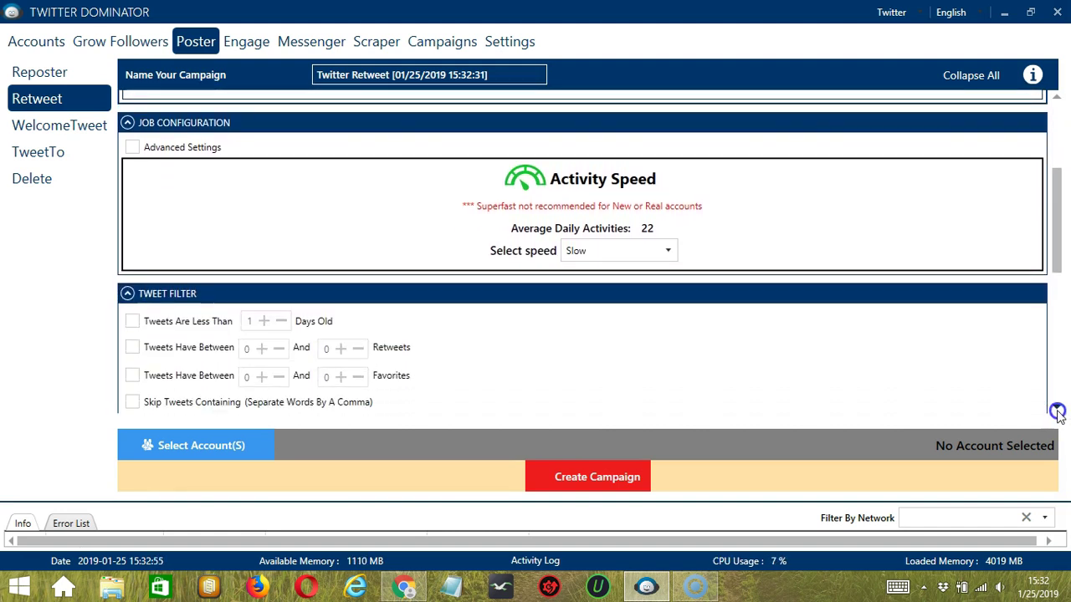
click(1057, 410)
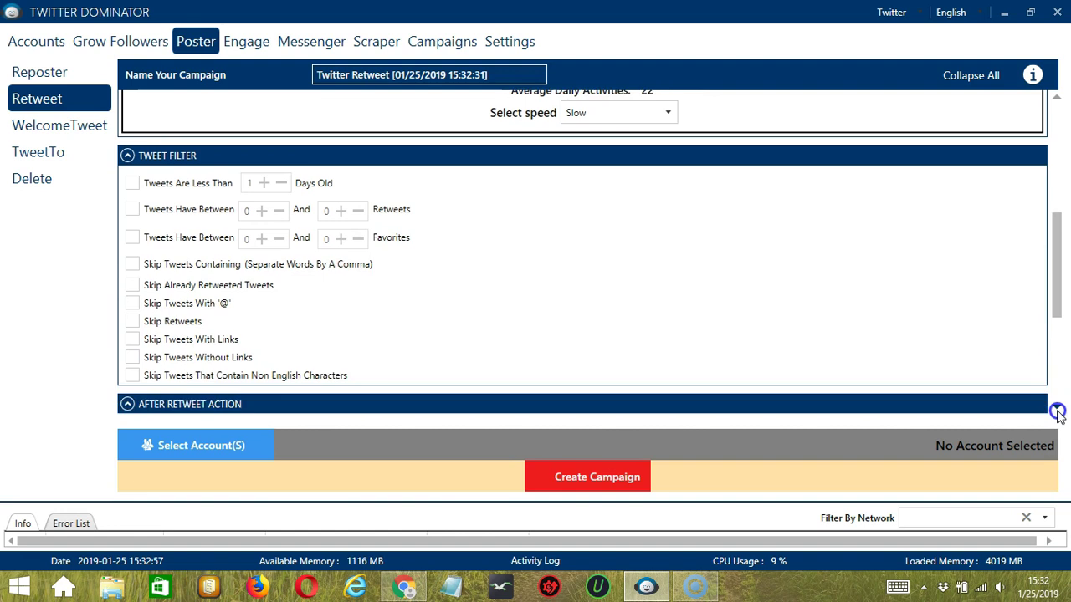
click(1057, 410)
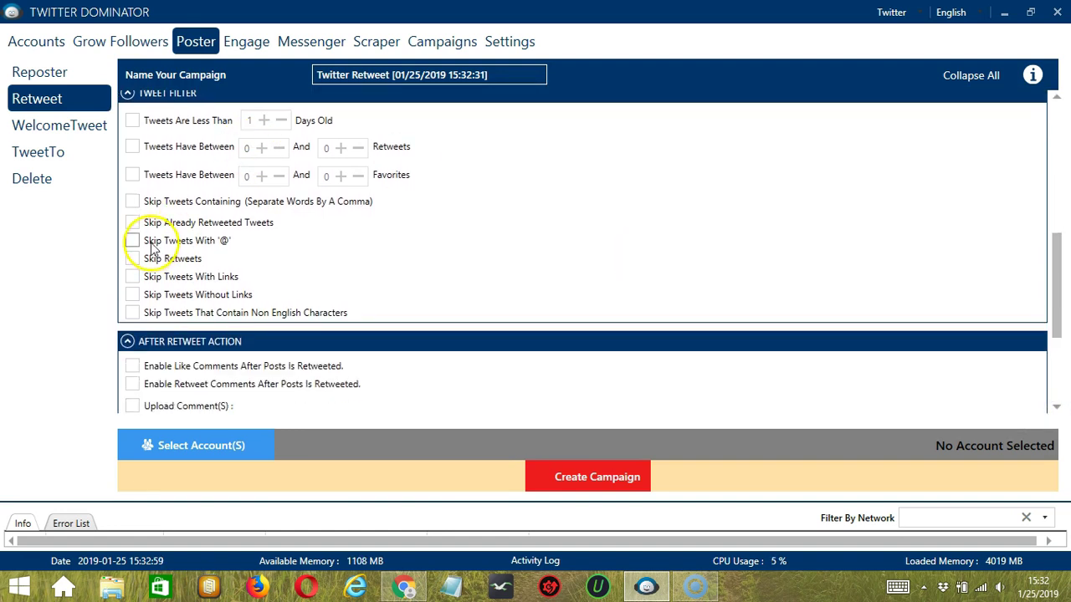
click(148, 242)
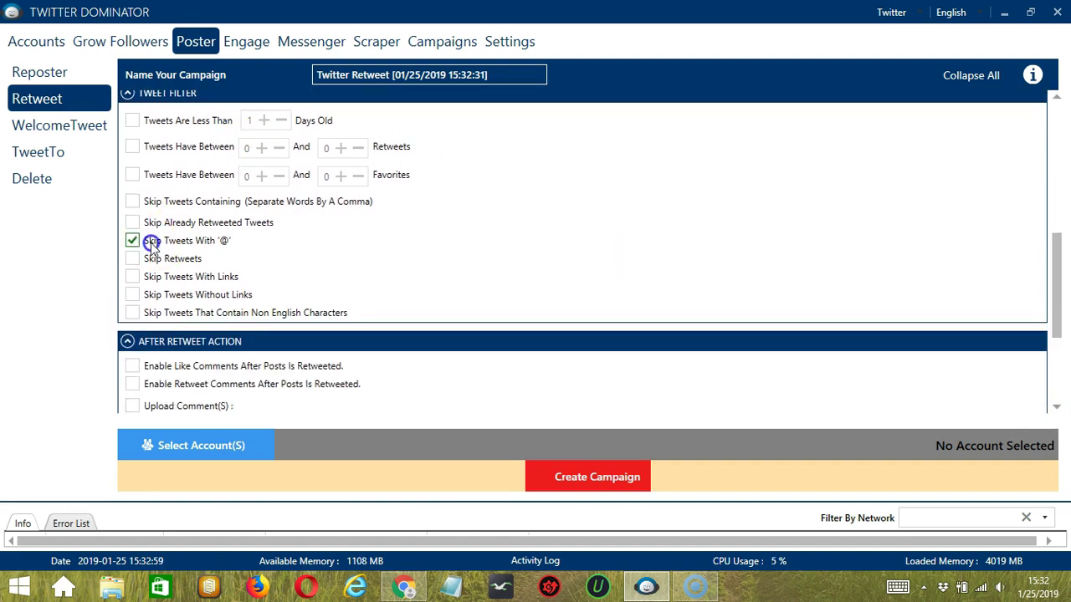
click(199, 279)
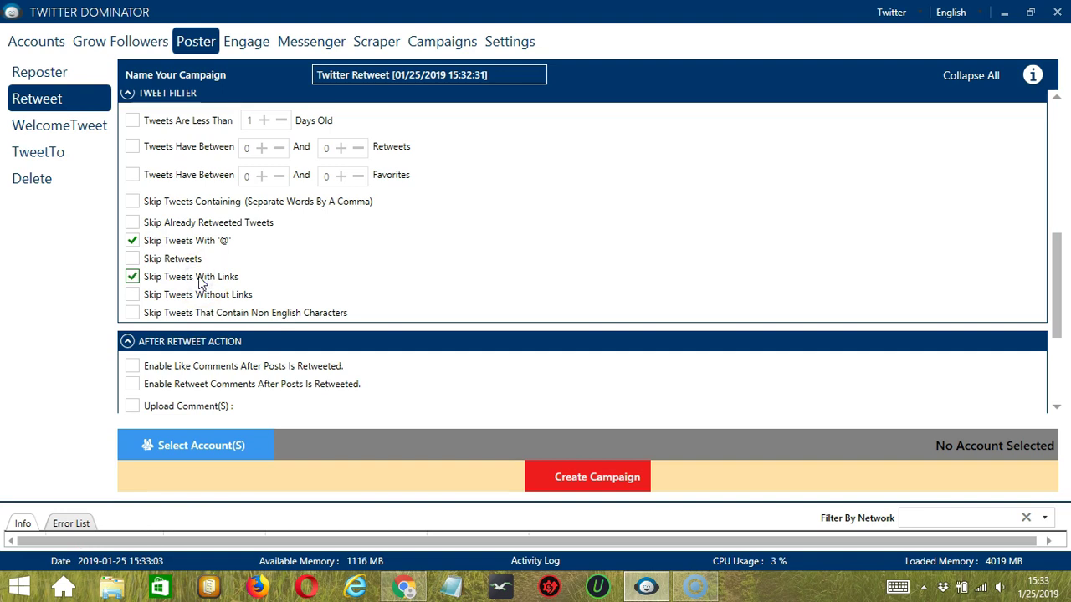
click(220, 320)
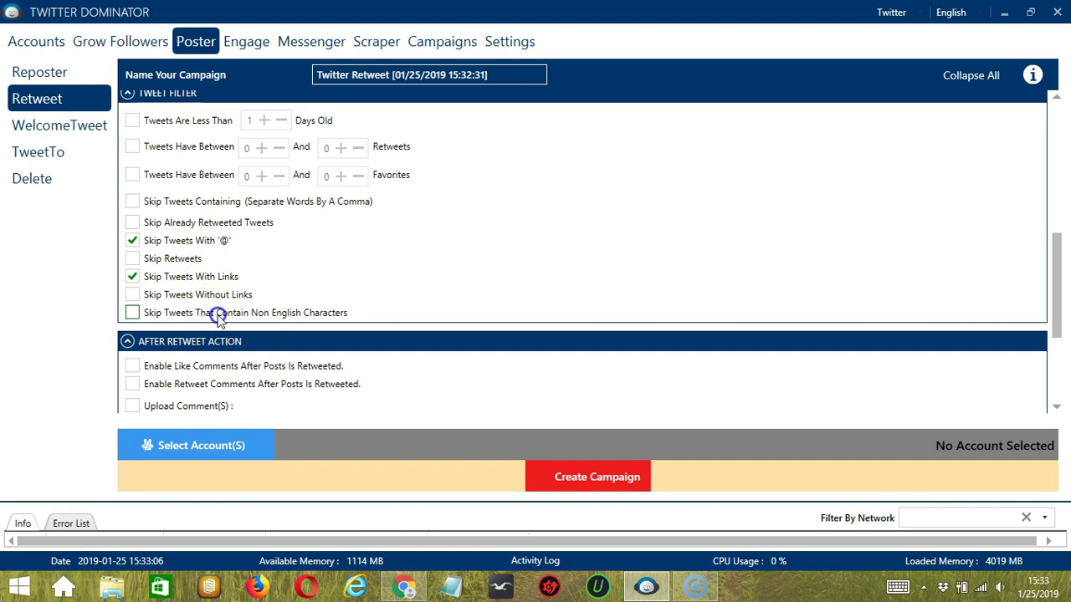
click(216, 316)
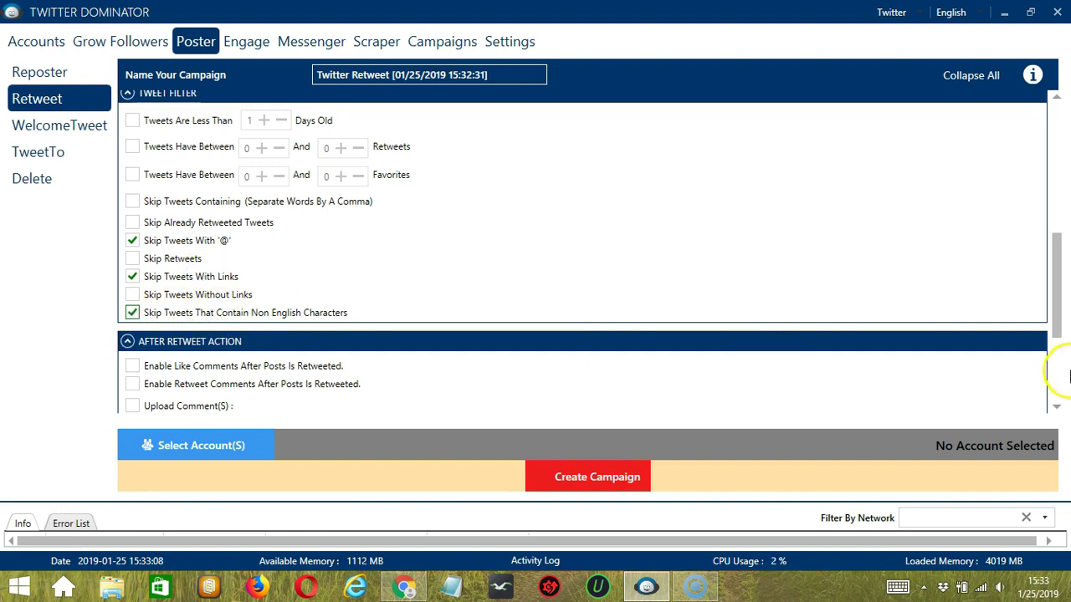
Enable Skip Blacklisted Users for the campaign
click(1056, 406)
drag(1056, 407, 1056, 407)
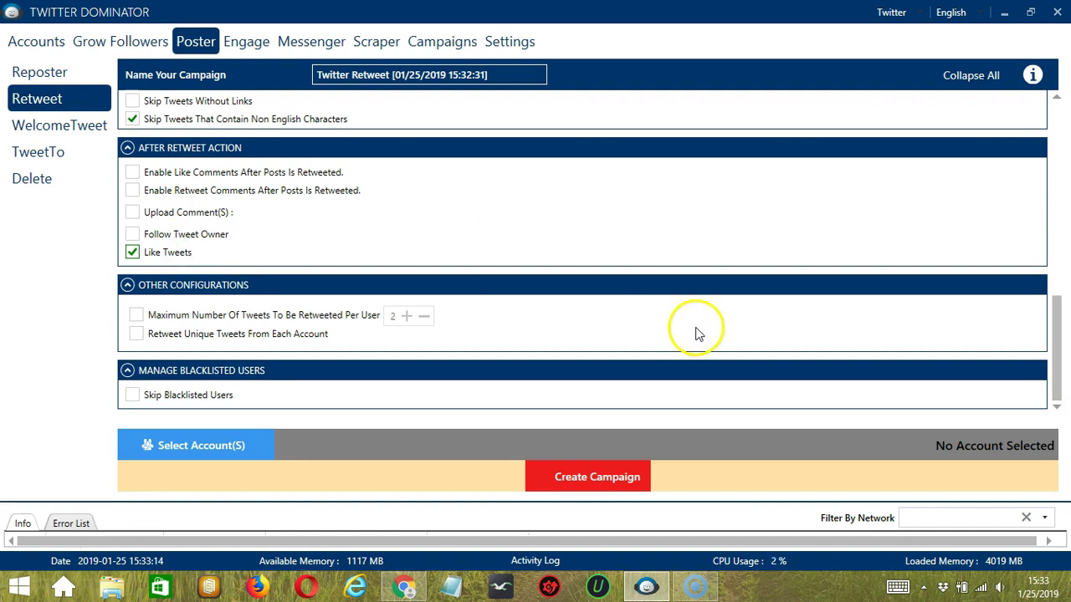
click(144, 397)
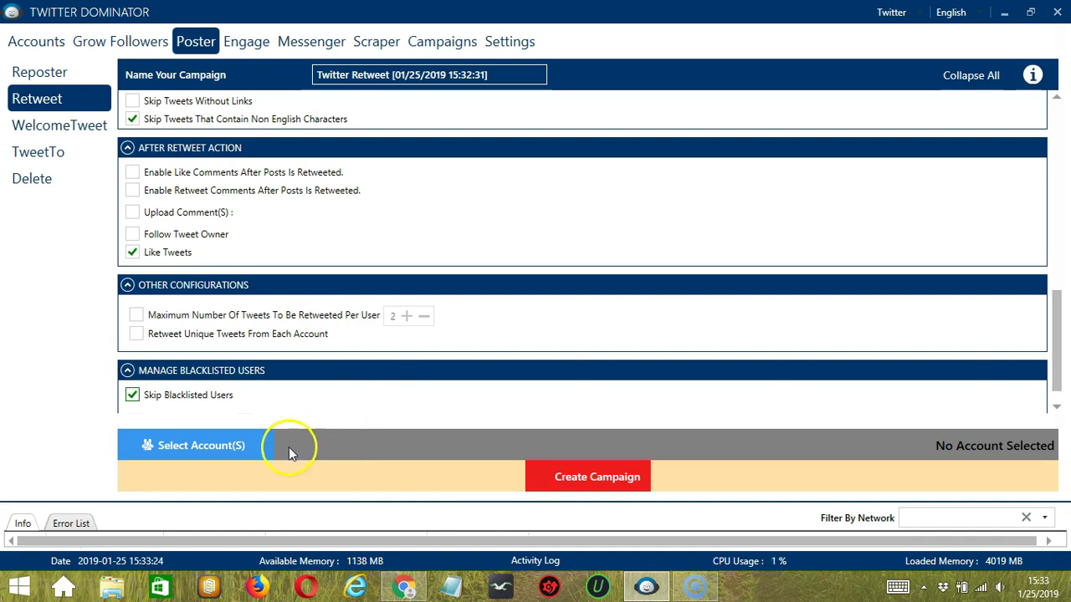
Assign the single account to run the Retweet campaign
click(264, 447)
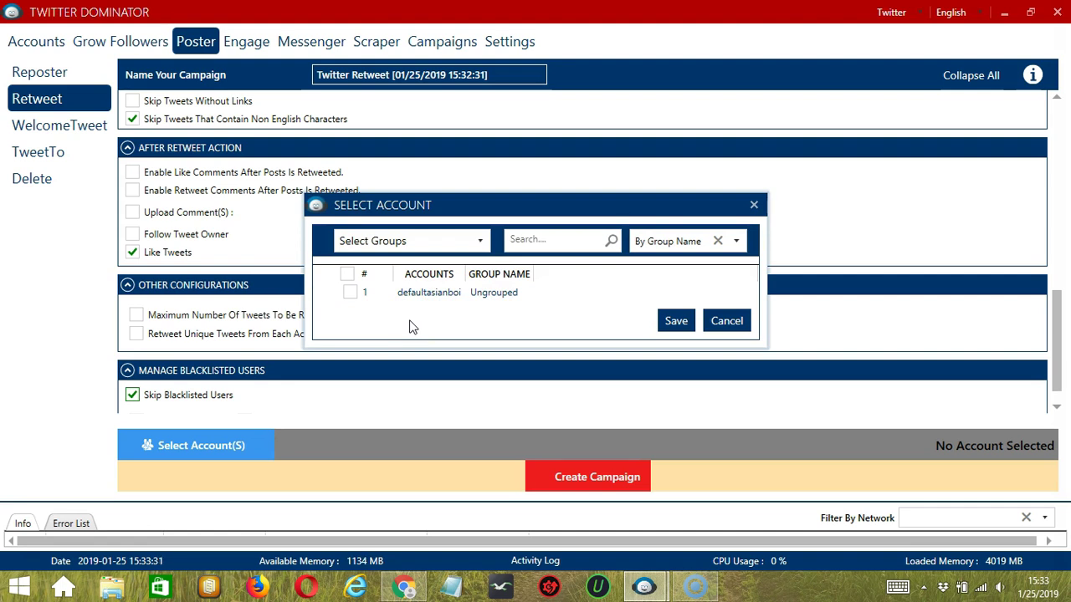
click(351, 292)
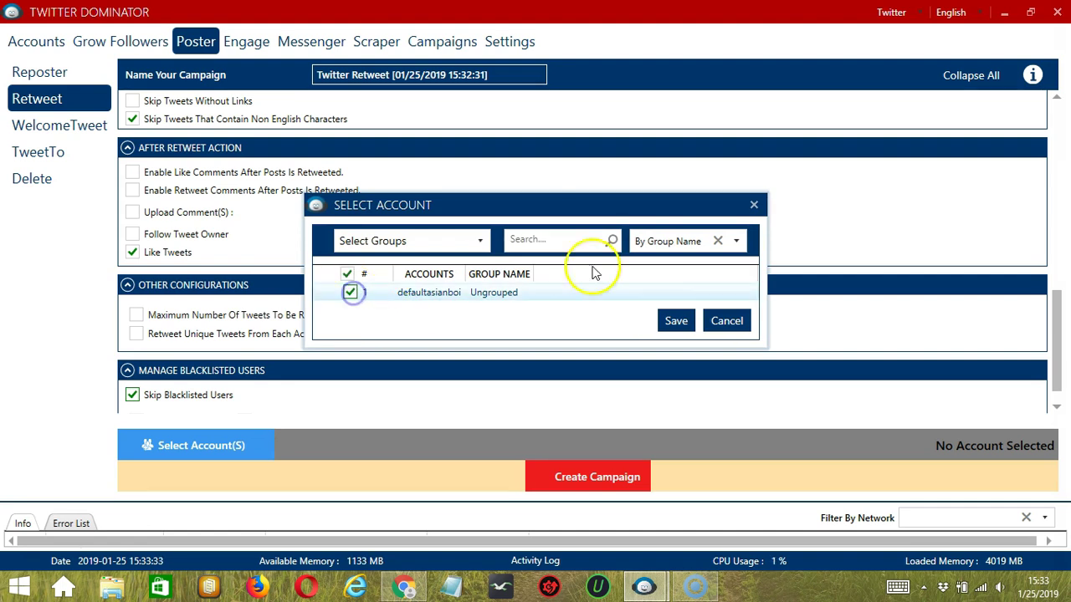
click(676, 321)
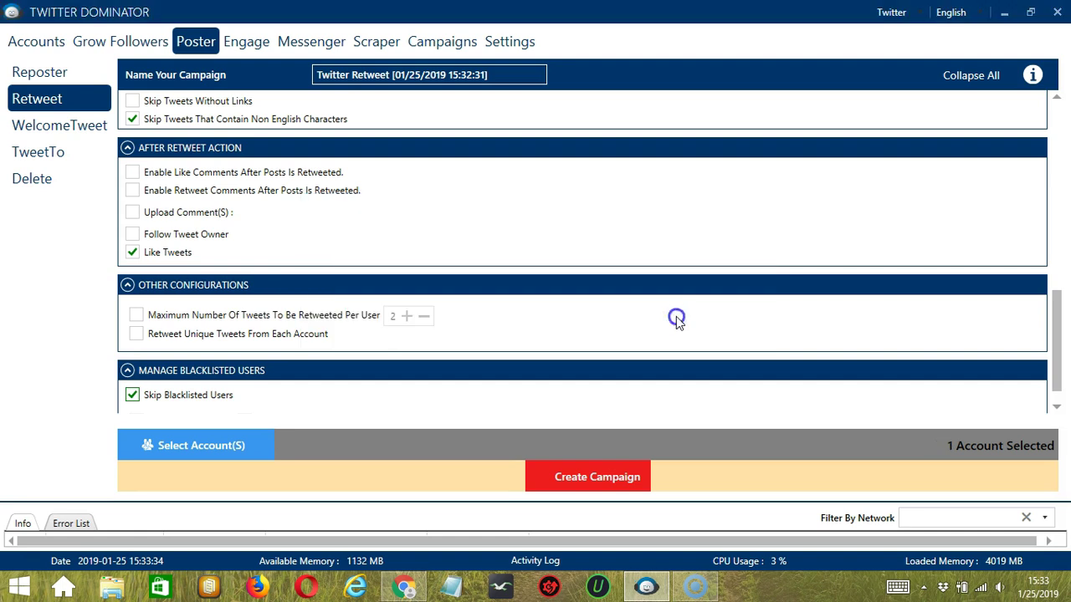
Create the Twitter Retweet campaign, overriding the account's previous Retweet settings in the warning
click(543, 473)
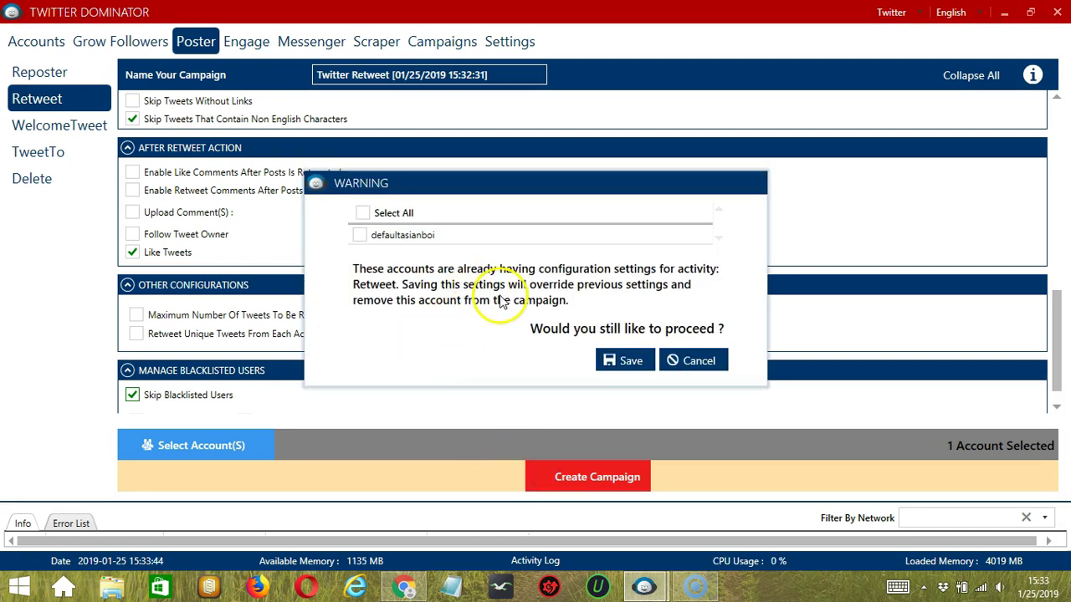
click(363, 236)
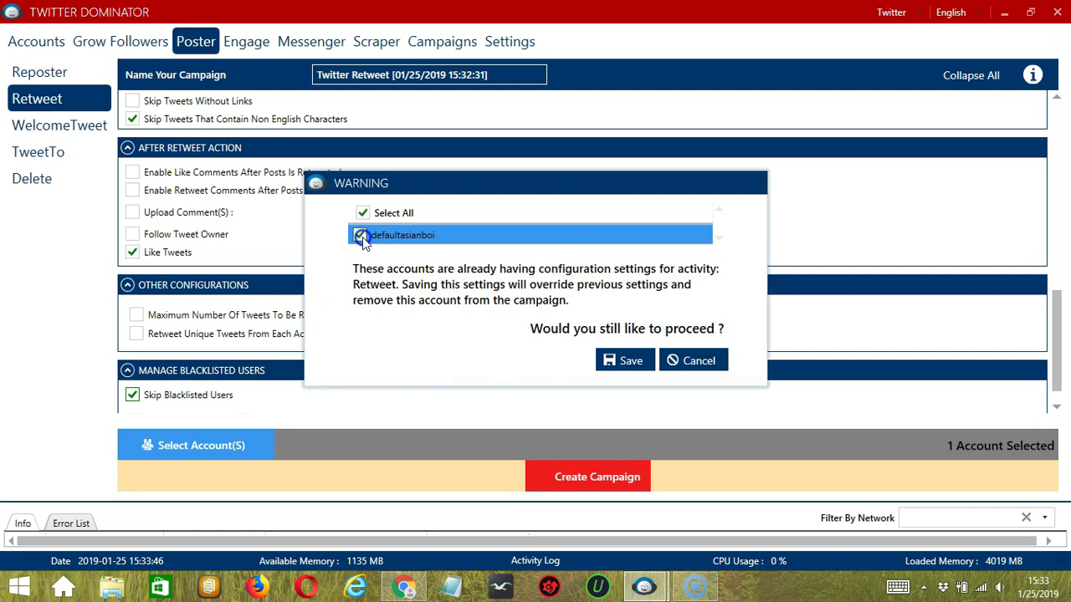
click(360, 235)
click(621, 368)
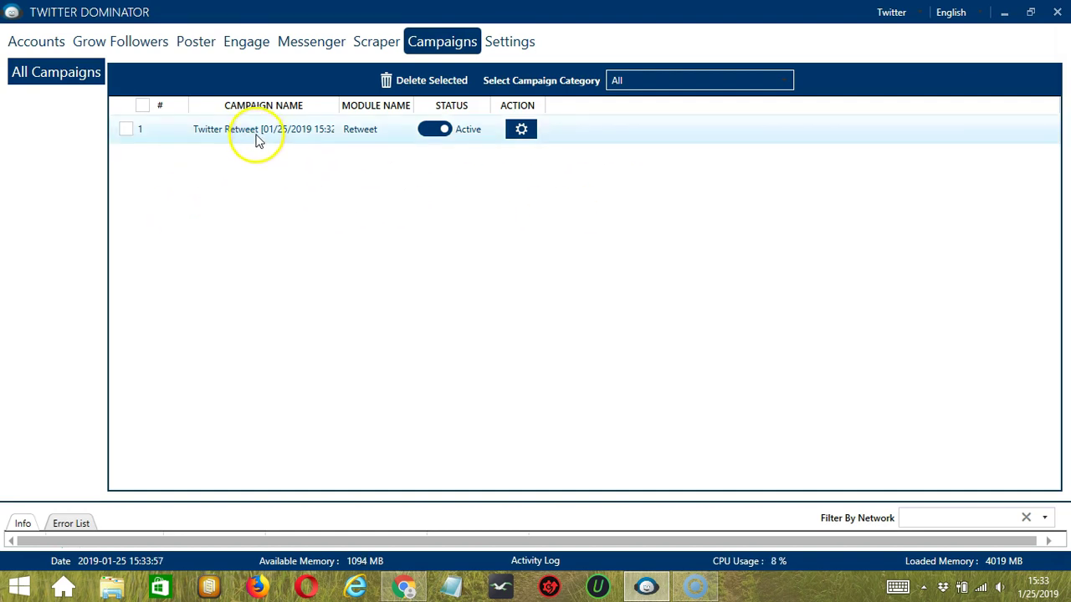
Switch the Twitter Retweet campaign from Active to Paused and show its action menu
click(424, 137)
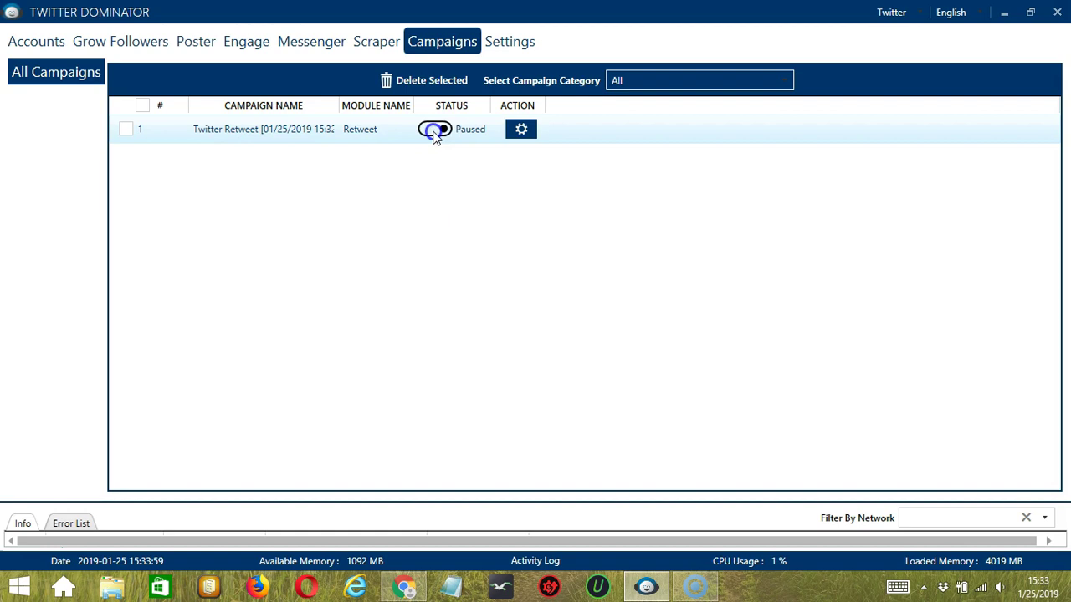
click(522, 131)
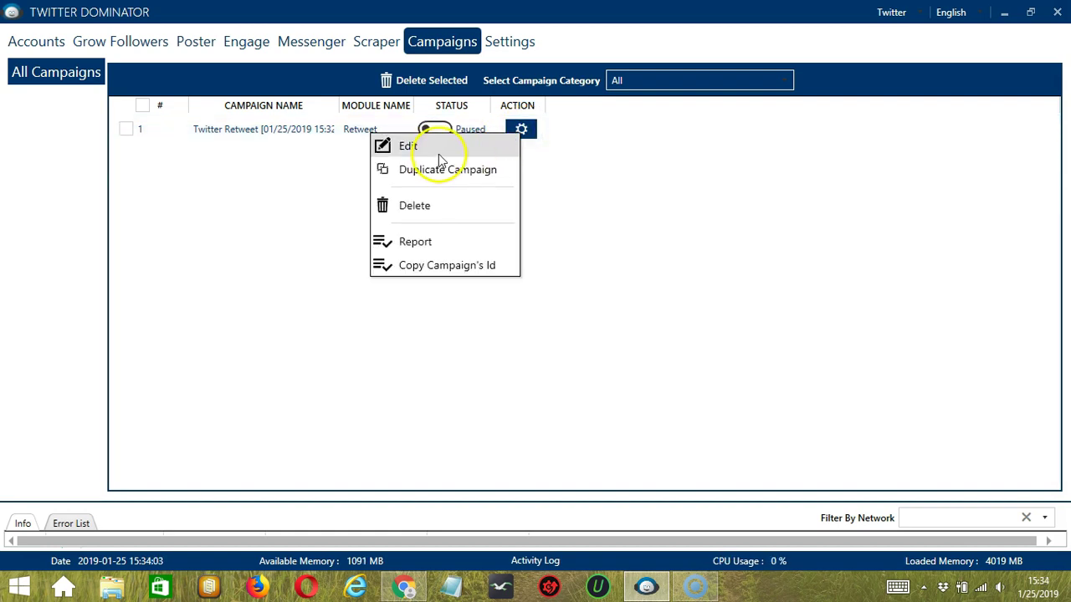